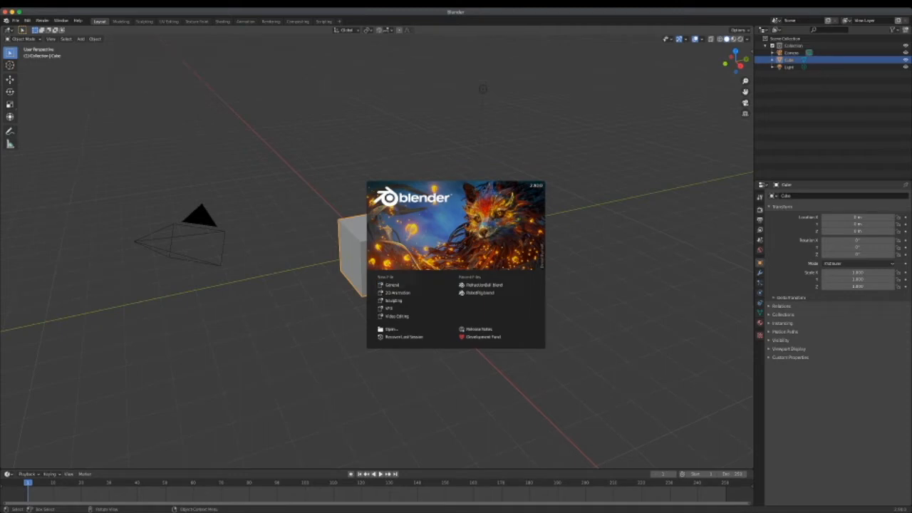
Start a new file from the General template.
click(416, 285)
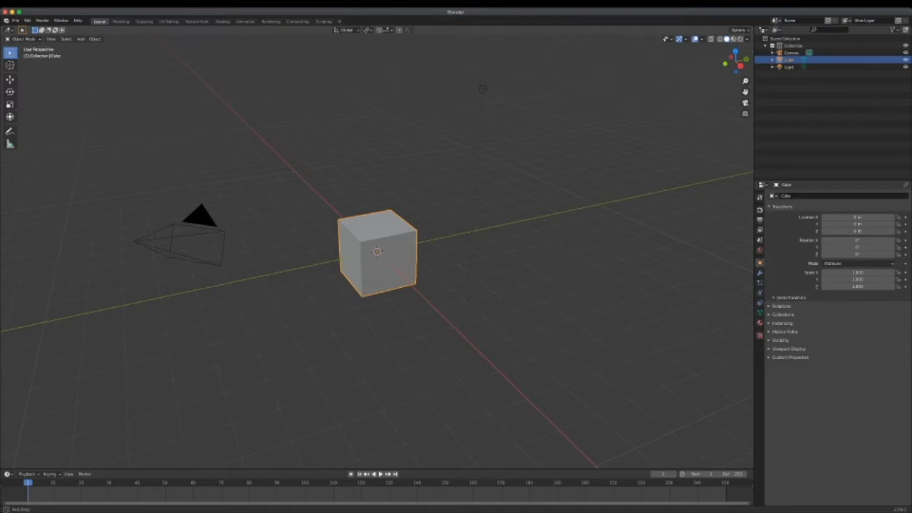
Examine the default cube, camera and light from several angles and distances.
middle_drag(399, 270, 356, 232)
middle_drag(419, 45, 476, 126)
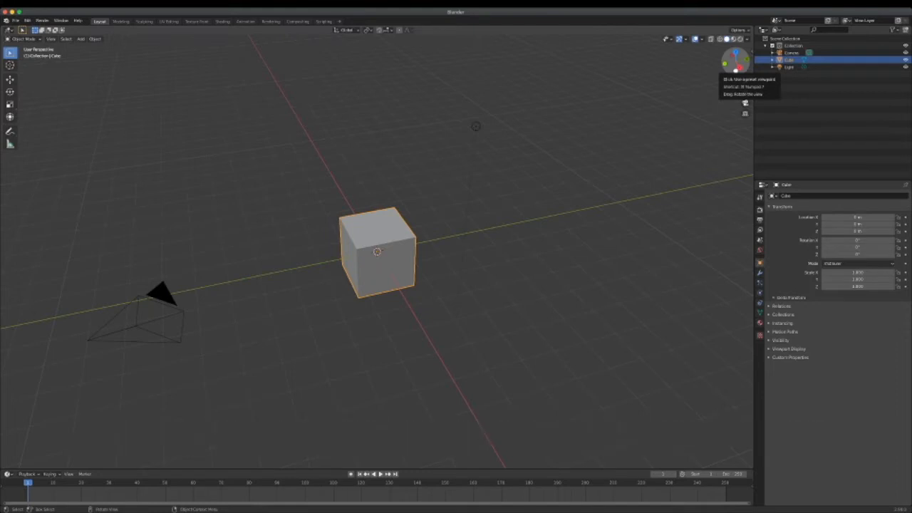
middle_drag(476, 126, 479, 109)
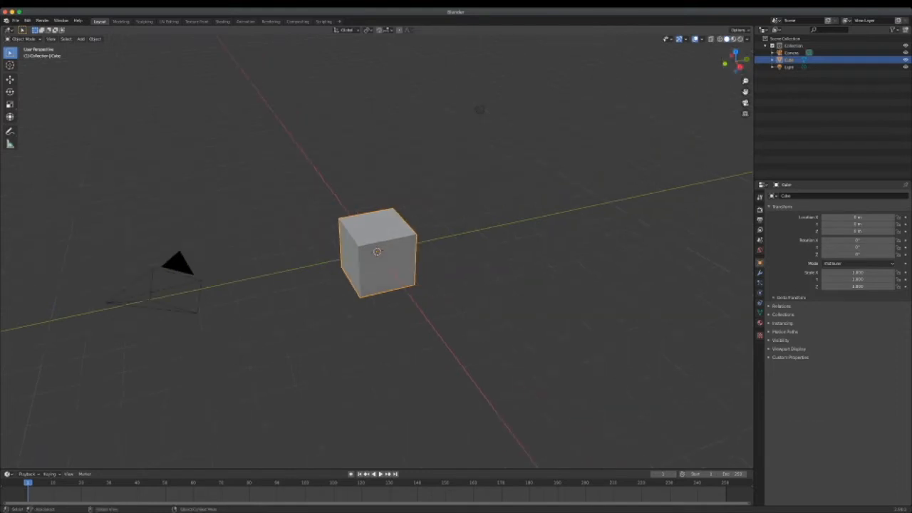
scroll(456, 142, down, 1)
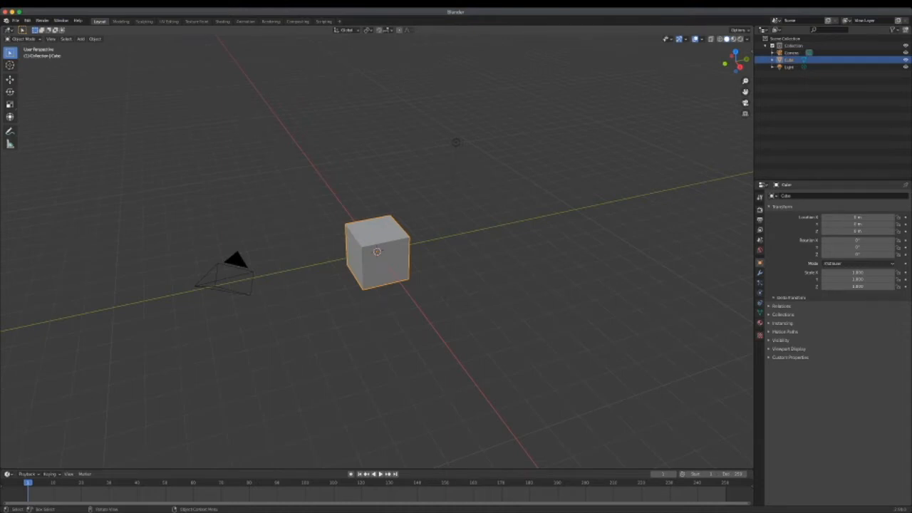
middle_drag(456, 213, 463, 236)
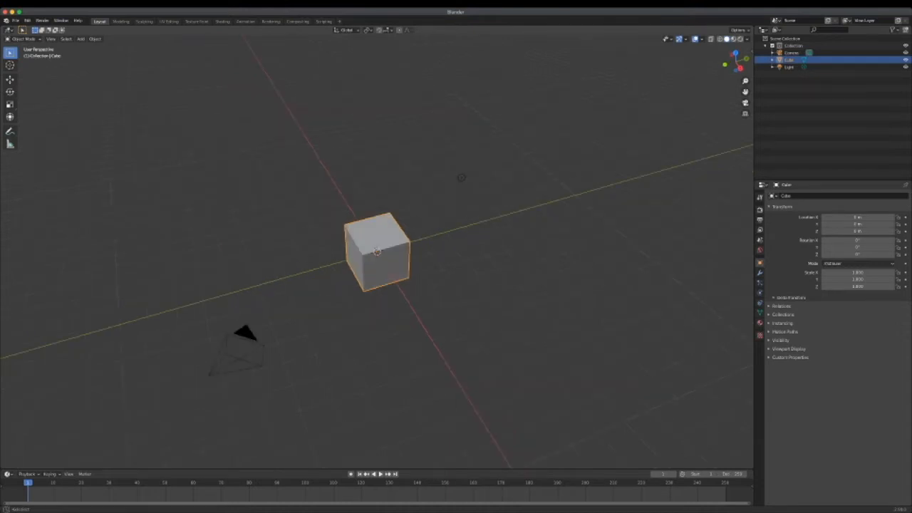
middle_drag(399, 256, 524, 231)
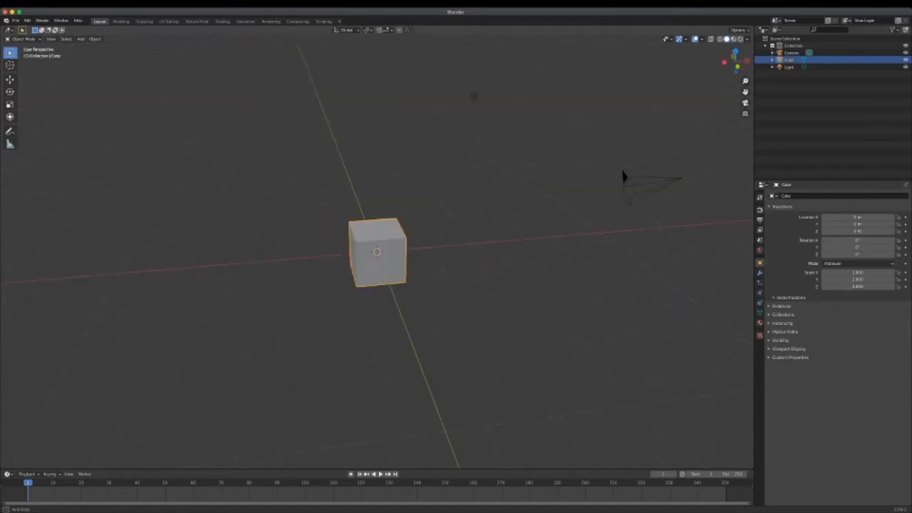
shift+middle_drag(377, 251, 399, 259)
middle_drag(497, 103, 476, 151)
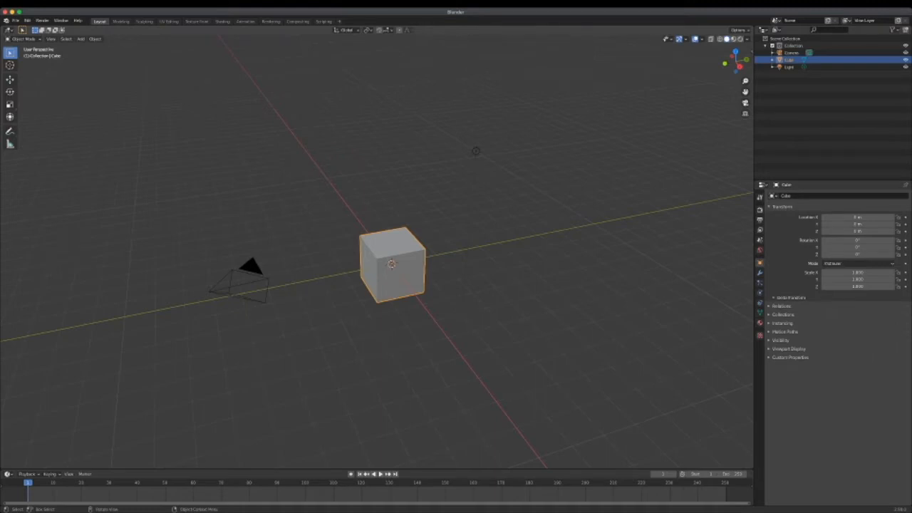
middle_drag(427, 285, 484, 285)
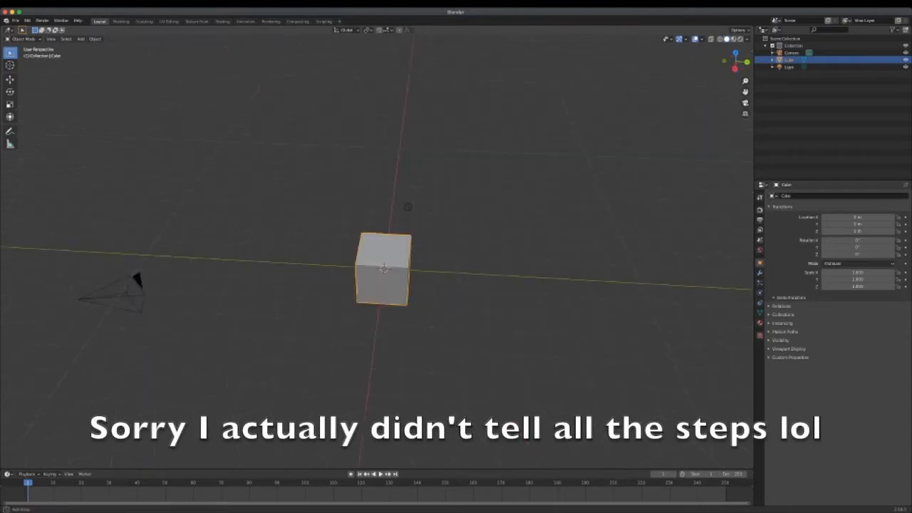
middle_drag(427, 285, 471, 255)
middle_drag(463, 151, 467, 150)
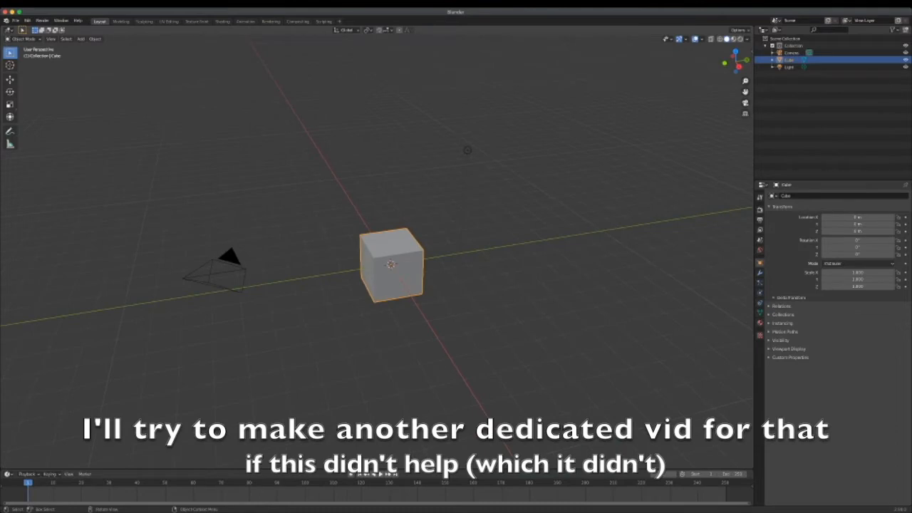
Delete the default camera and light, leaving only the cube in the scene.
click(228, 269)
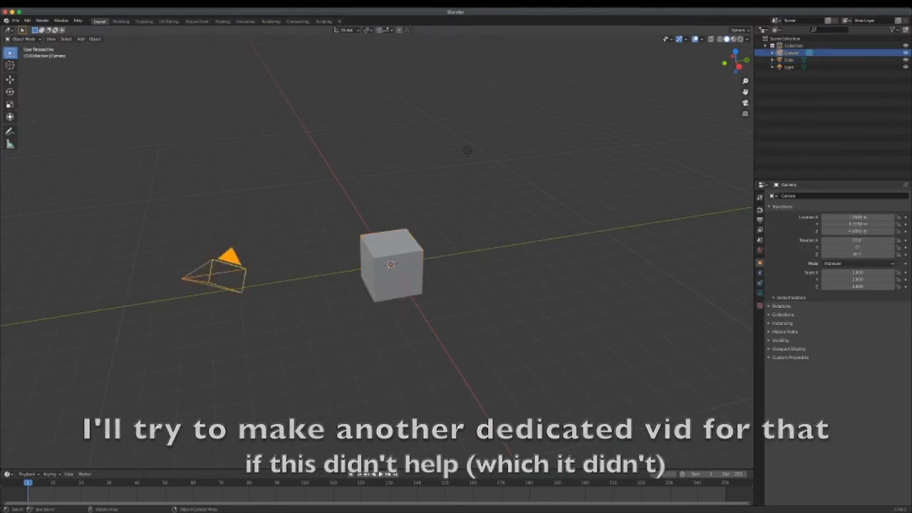
click(468, 150)
key(alt+a)
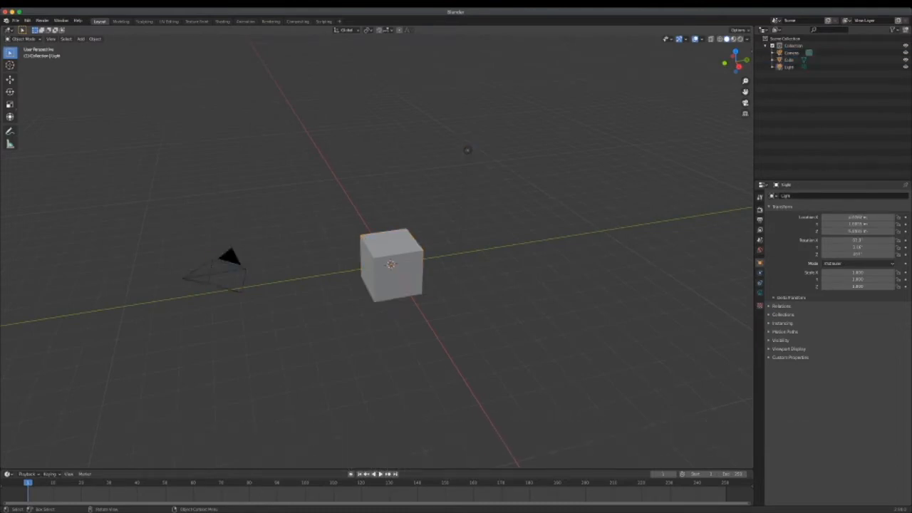
click(229, 267)
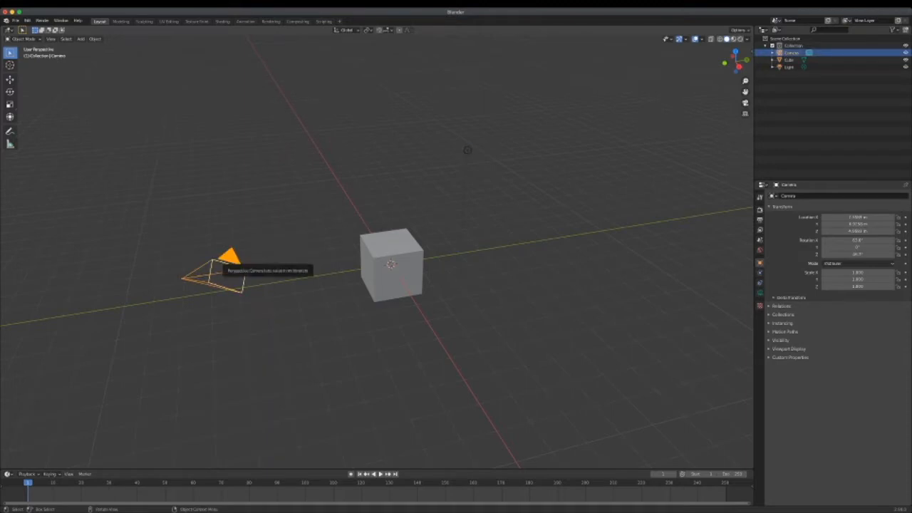
key(x)
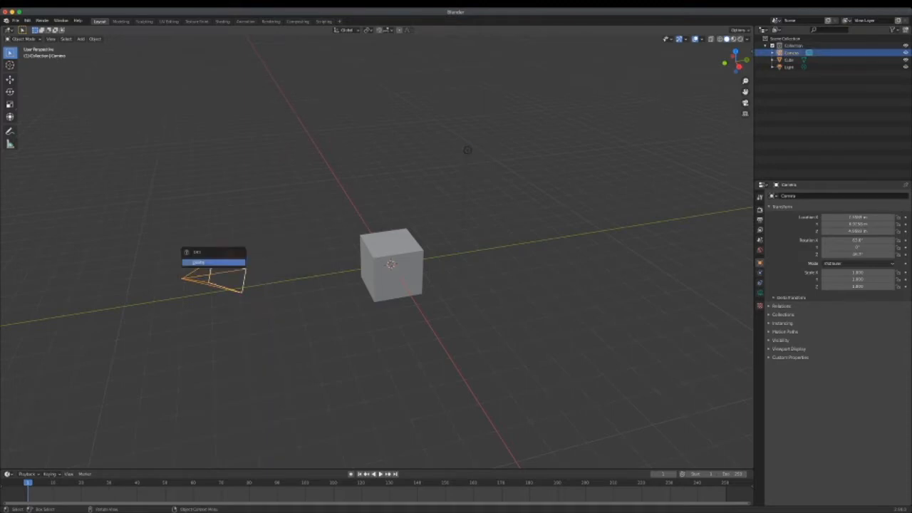
click(213, 263)
click(468, 150)
key(x)
click(456, 149)
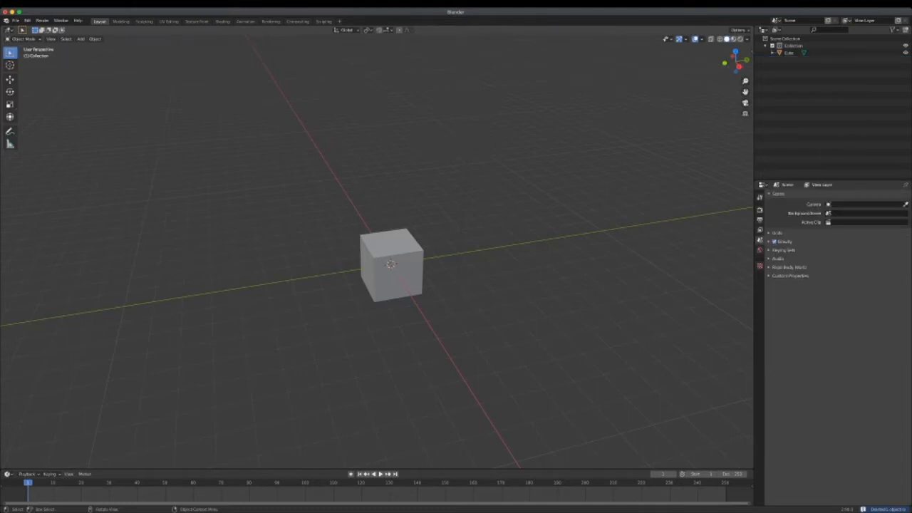
Select the cube, try switching between Object Mode and Edit Mode, and finish in Edit Mode.
click(393, 266)
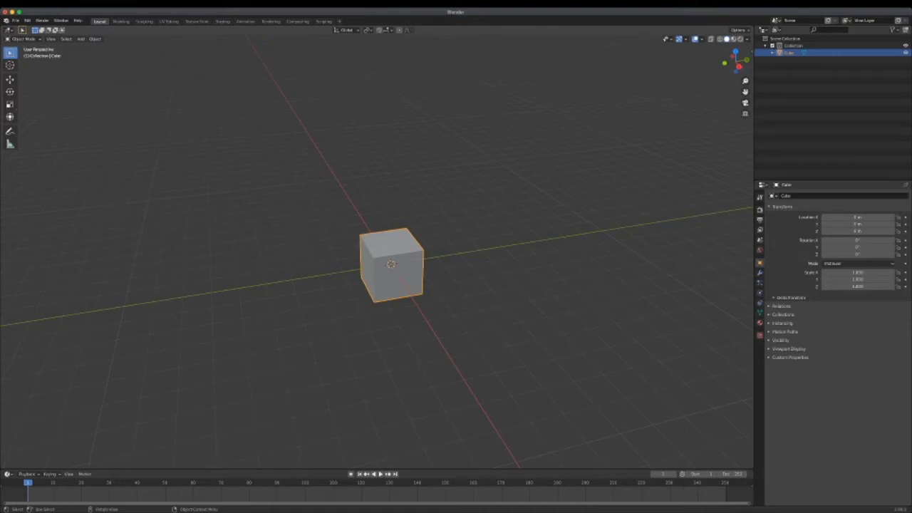
key(Tab)
key(Tab)
key(Tab)
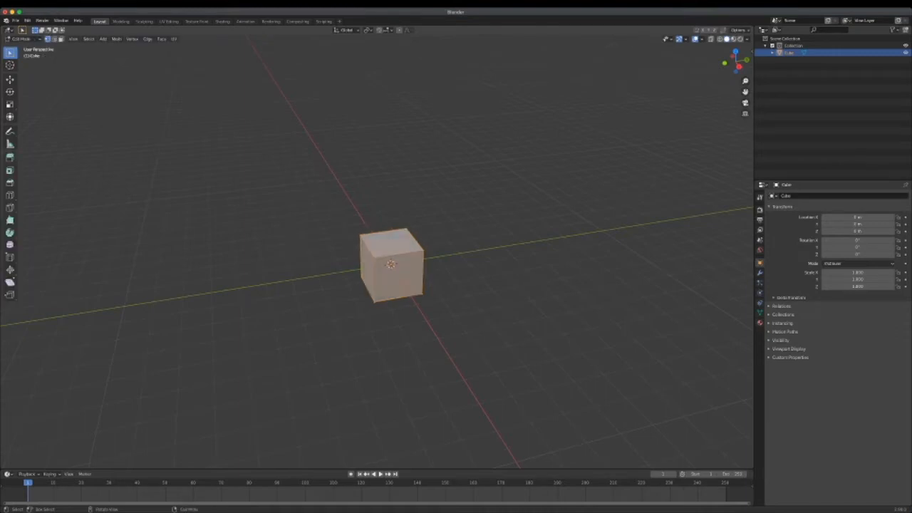
key(Tab)
key(Tab)
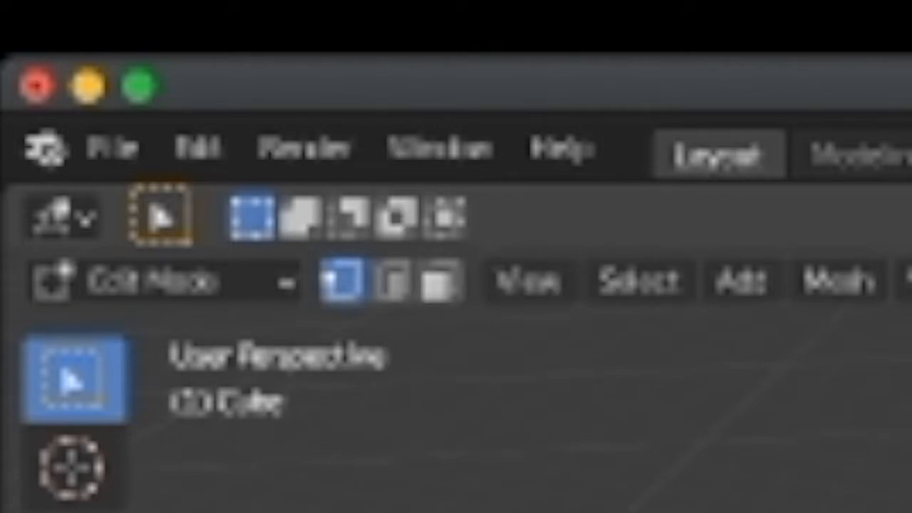
key(Tab)
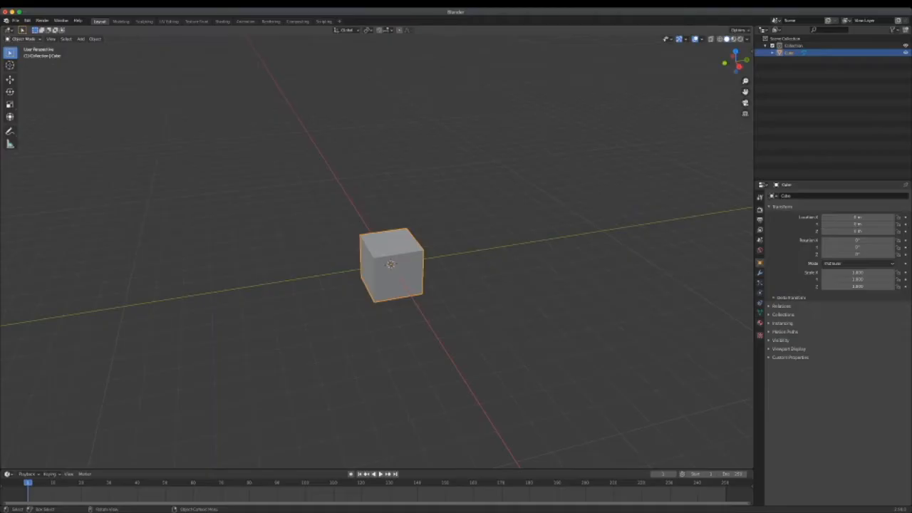
click(153, 281)
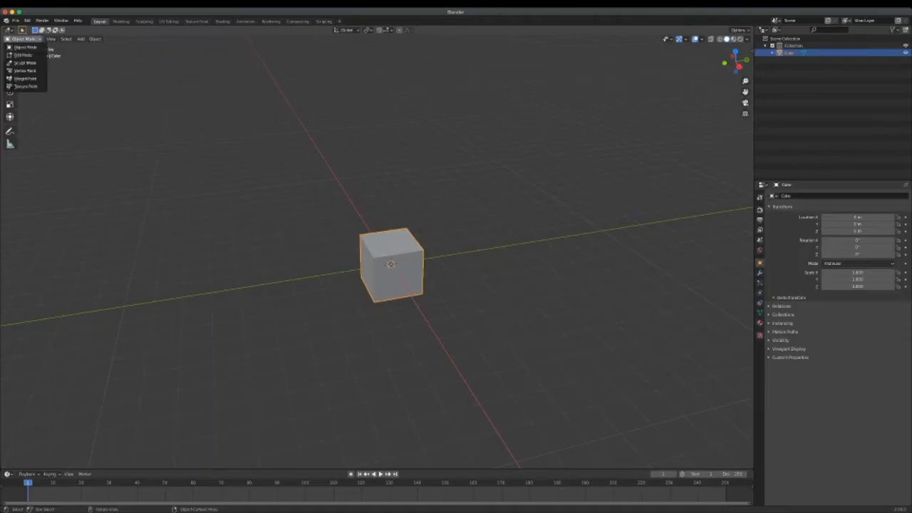
click(23, 55)
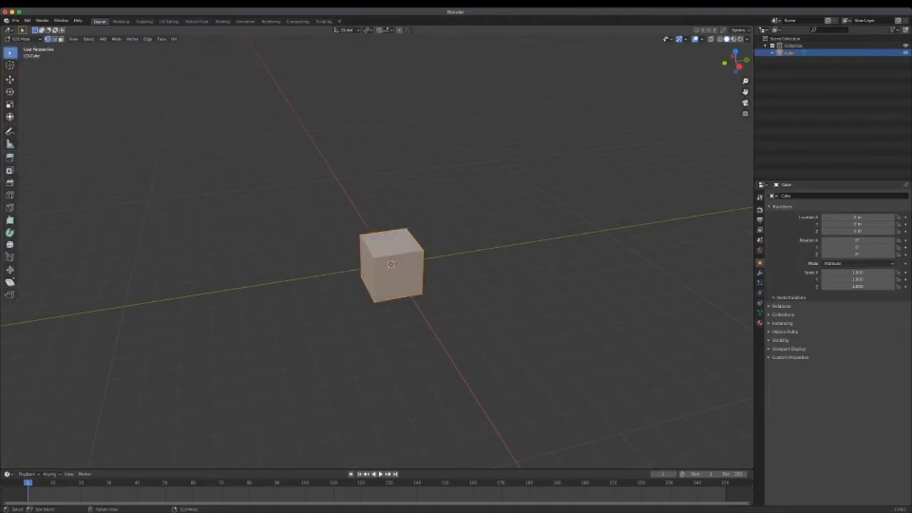
Scale the whole cube mesh along the Y axis to stretch it into a longer box.
mouse_move(399, 285)
middle_down()
mouse_move(320, 280)
mouse_move(408, 280)
middle_up()
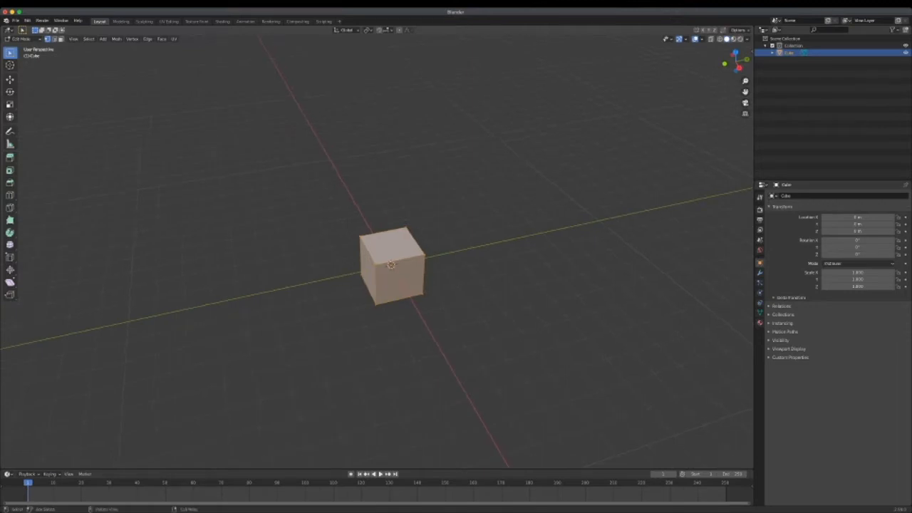
click(10, 104)
drag(423, 258, 443, 258)
Rotate the stretched box so it tilts, and move it slightly up along the Z axis.
click(10, 92)
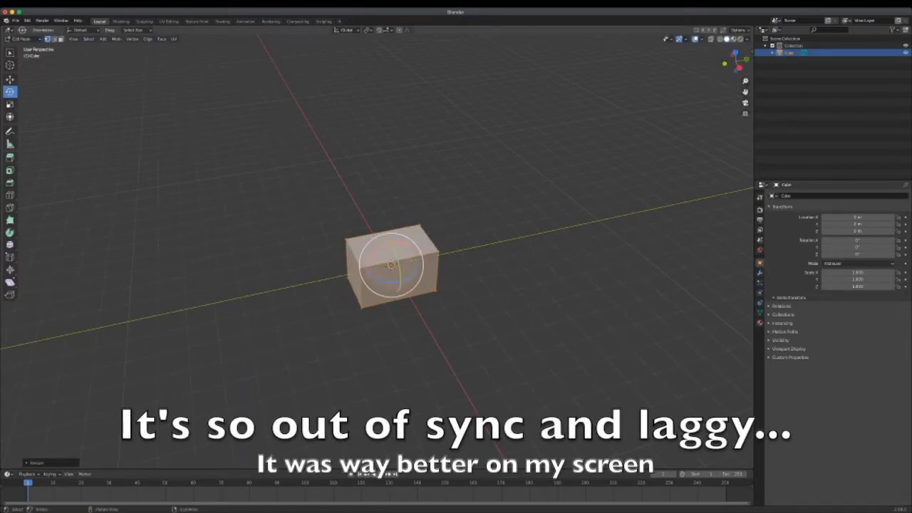
drag(391, 253, 406, 242)
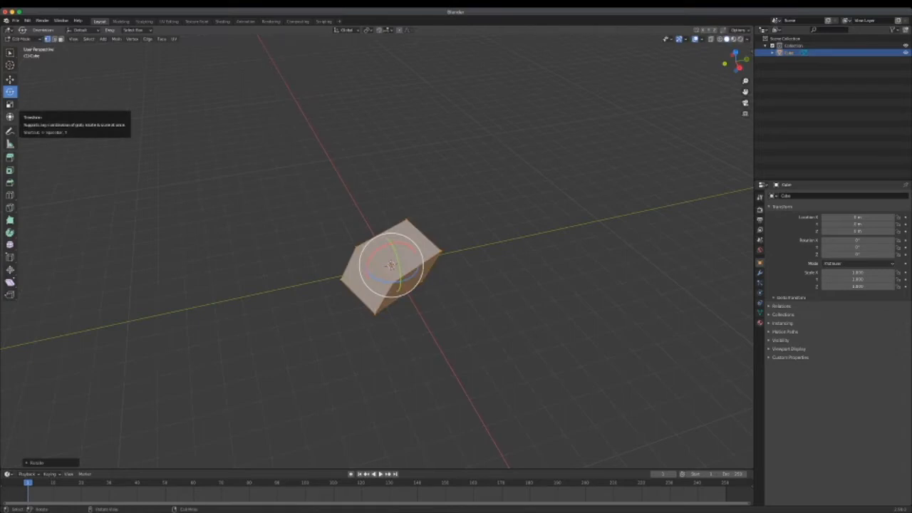
click(10, 79)
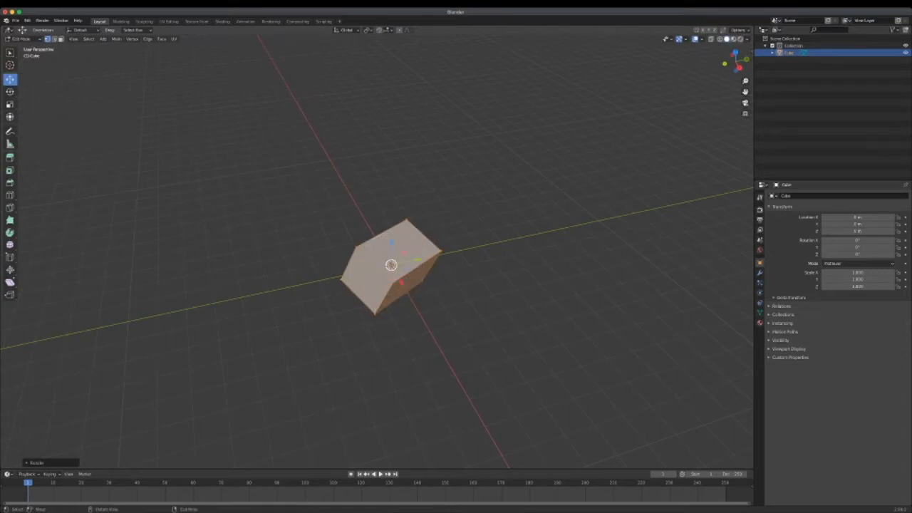
drag(391, 265, 391, 251)
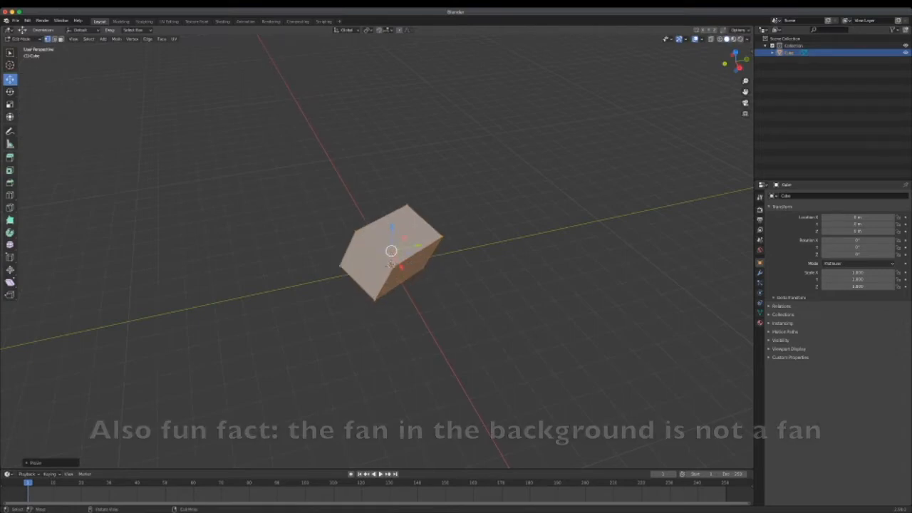
Extrude the upper face of the tilted box outward and scale the extruded face.
click(10, 157)
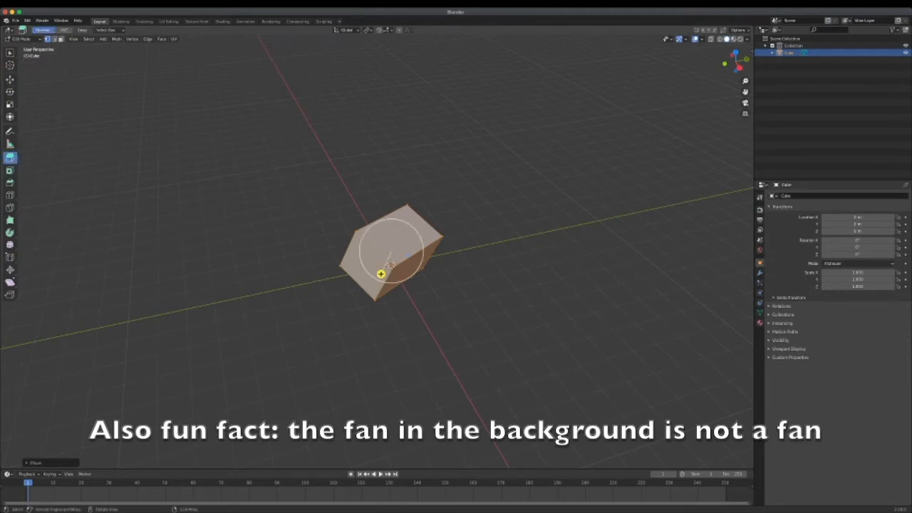
key(alt+a)
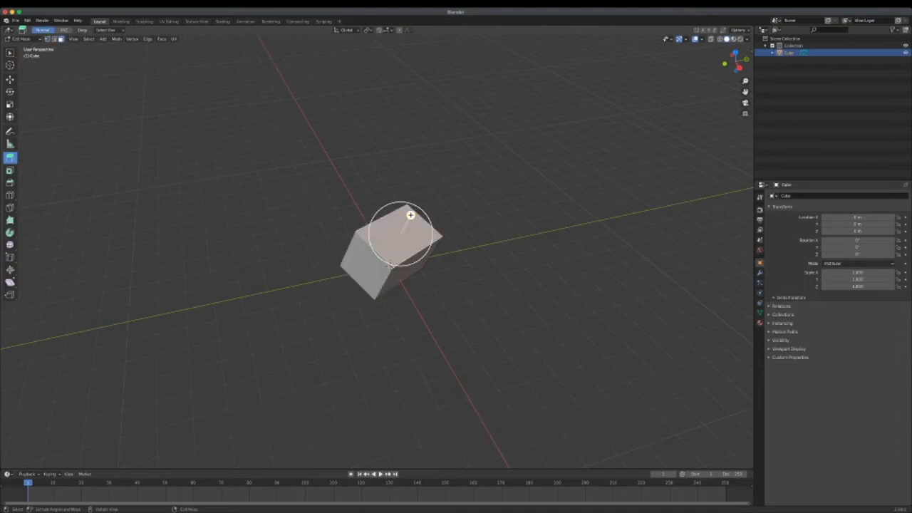
drag(410, 214, 436, 167)
click(10, 104)
drag(436, 201, 419, 194)
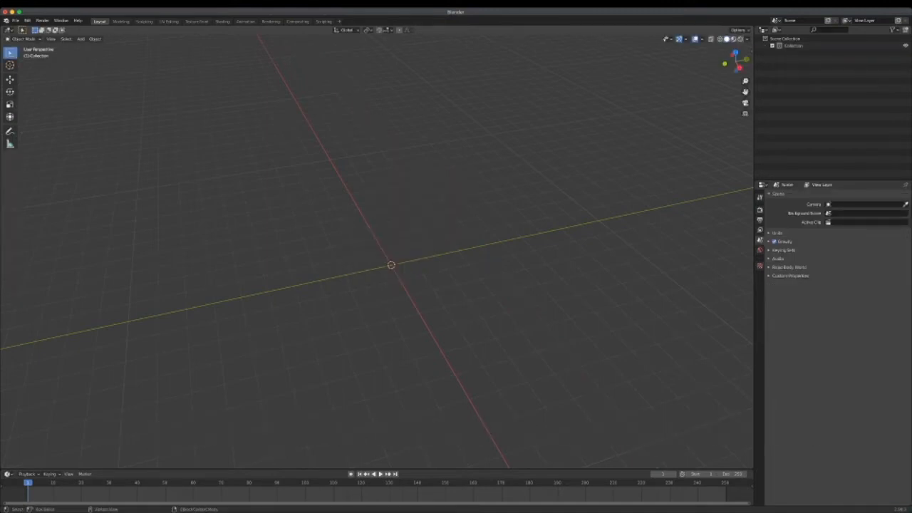
Add a new cube mesh at the origin, enter Edit Mode on it and select its top face.
key(shift+a)
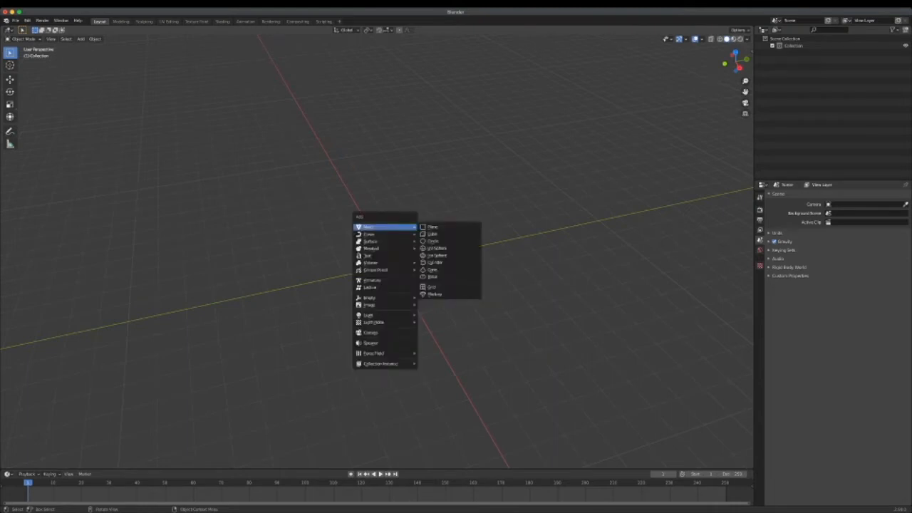
click(434, 234)
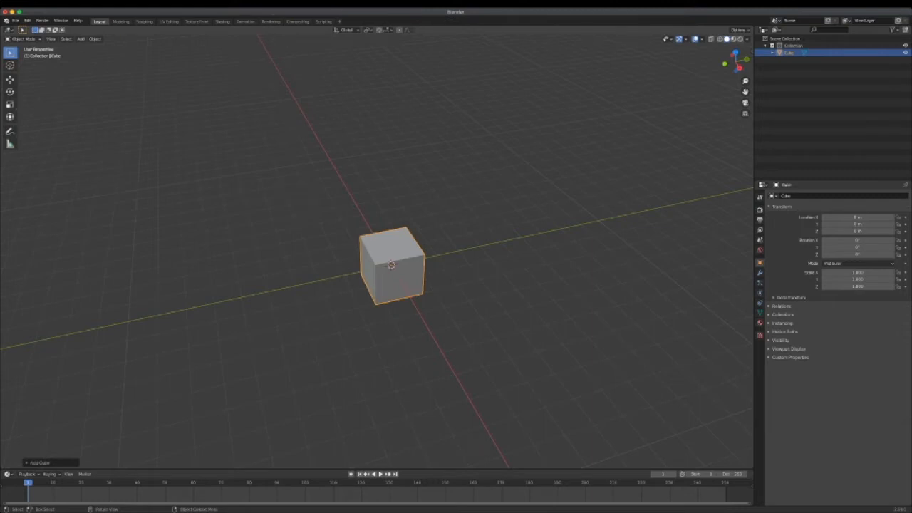
key(Tab)
middle_drag(391, 265, 348, 274)
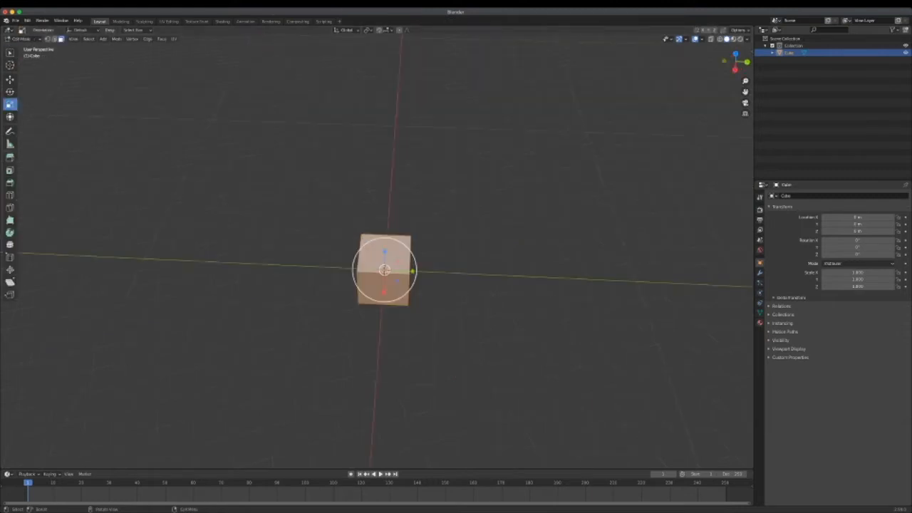
click(10, 52)
click(385, 253)
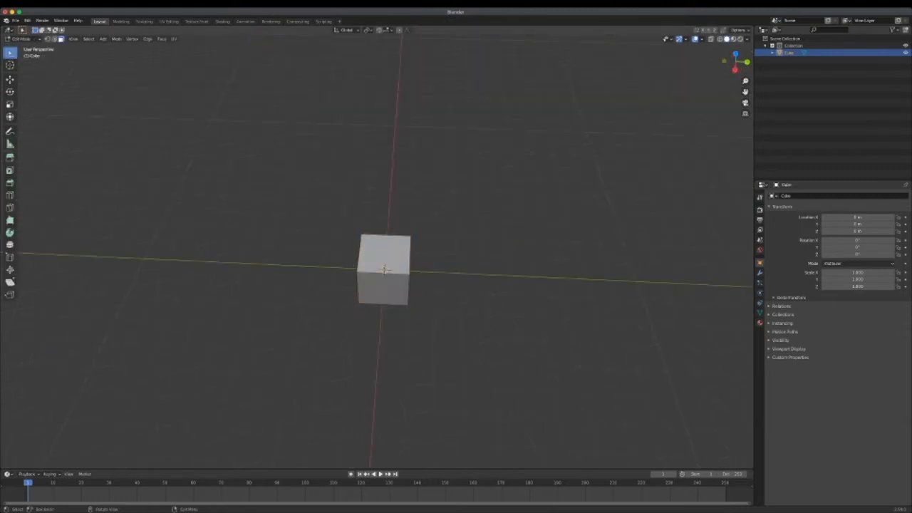
middle_drag(385, 265, 456, 278)
middle_drag(397, 260, 374, 268)
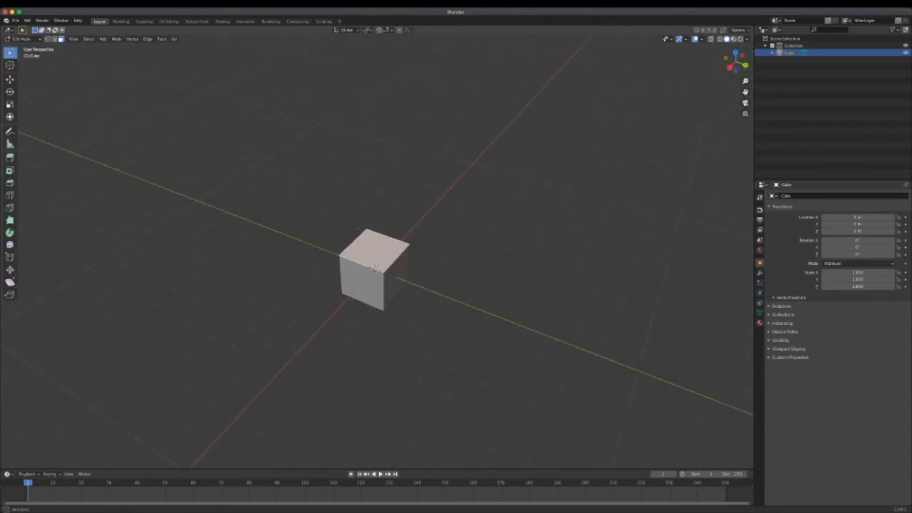
Shape the cube into a curved knife with a finger-grooved handle and tapered blade, smoothed by a Subdivision modifier, and return to Object Mode.
key(KP_7)
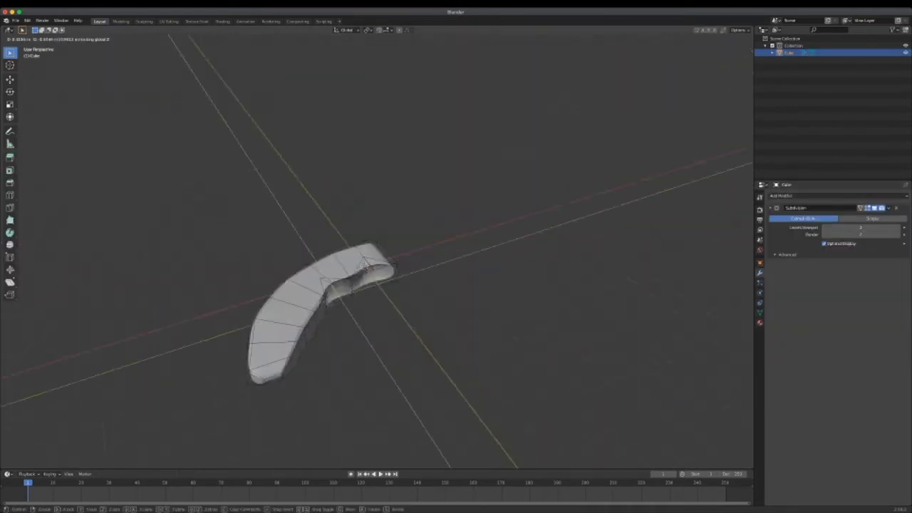
key(KP_7)
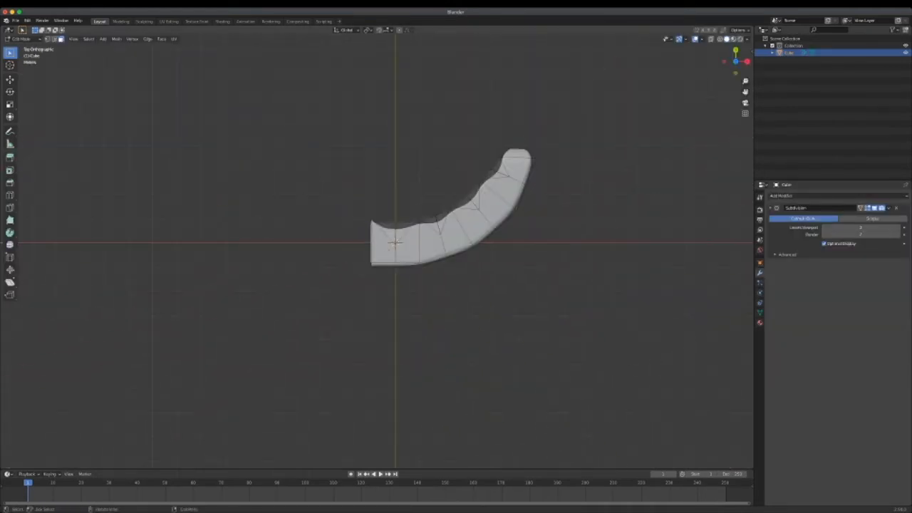
mouse_move(385, 300)
middle_down()
mouse_move(442, 228)
mouse_move(385, 307)
middle_up()
scroll(385, 249, up, 3)
click(770, 208)
mouse_move(285, 249)
middle_down()
mouse_move(442, 242)
mouse_move(285, 214)
mouse_move(414, 178)
mouse_move(285, 214)
middle_up()
key(z)
key(k)
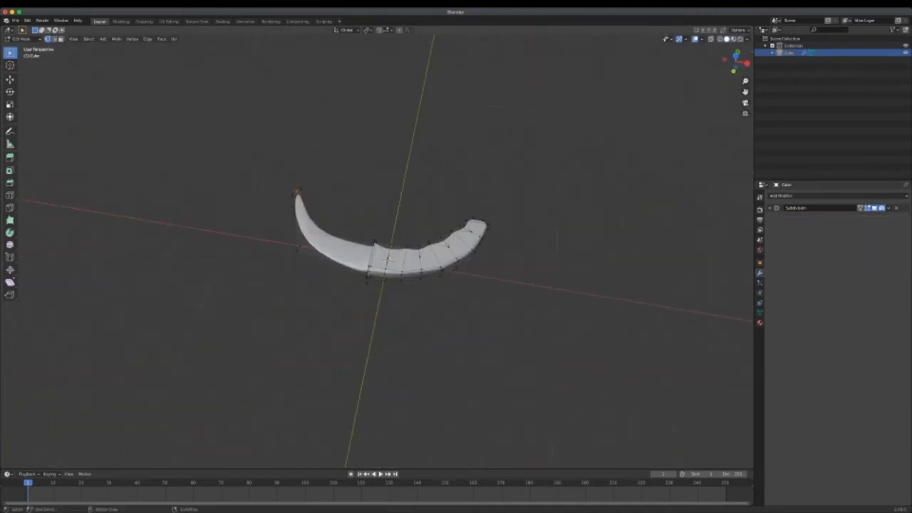
key(Tab)
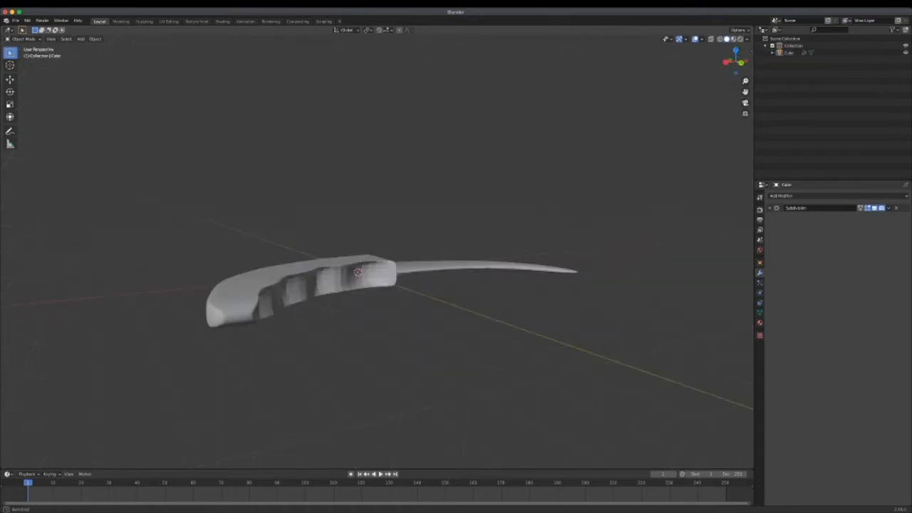
Select the finished knife in Object Mode and apply Shade Smooth to remove its faceted look.
middle_drag(428, 271, 321, 303)
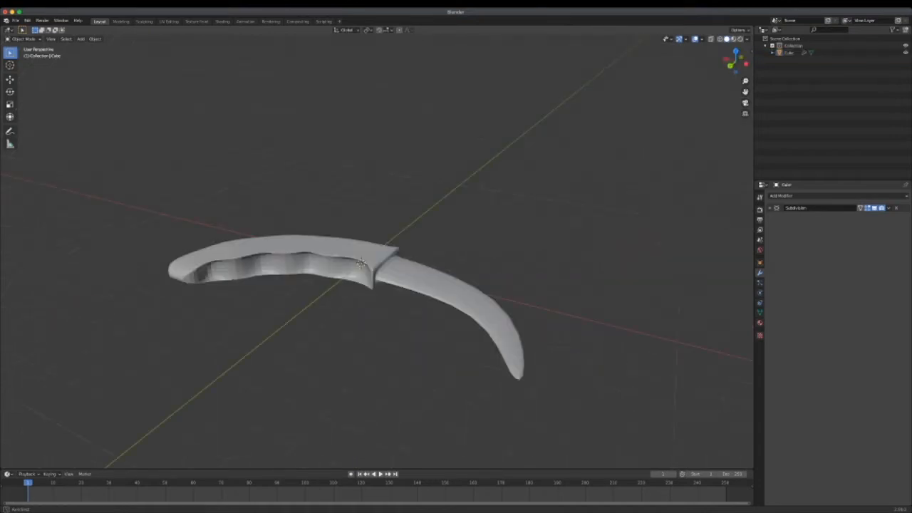
middle_drag(377, 271, 306, 257)
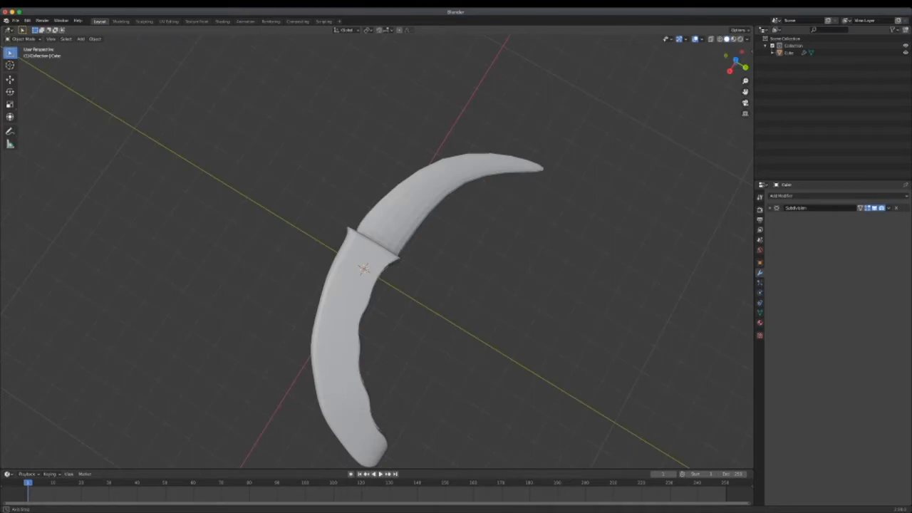
scroll(378, 256, up, 8)
mouse_move(258, 368)
middle_down()
mouse_move(235, 352)
mouse_move(271, 359)
middle_up()
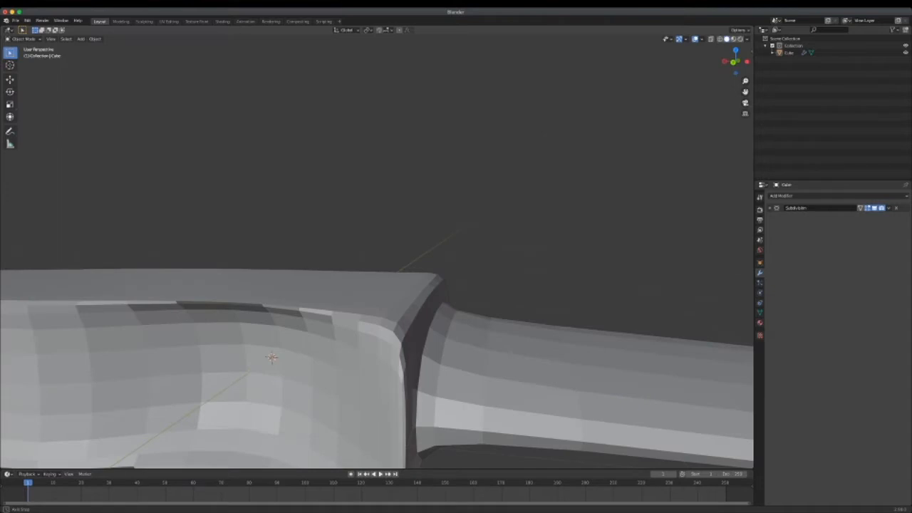
scroll(272, 359, down, 3)
click(314, 316)
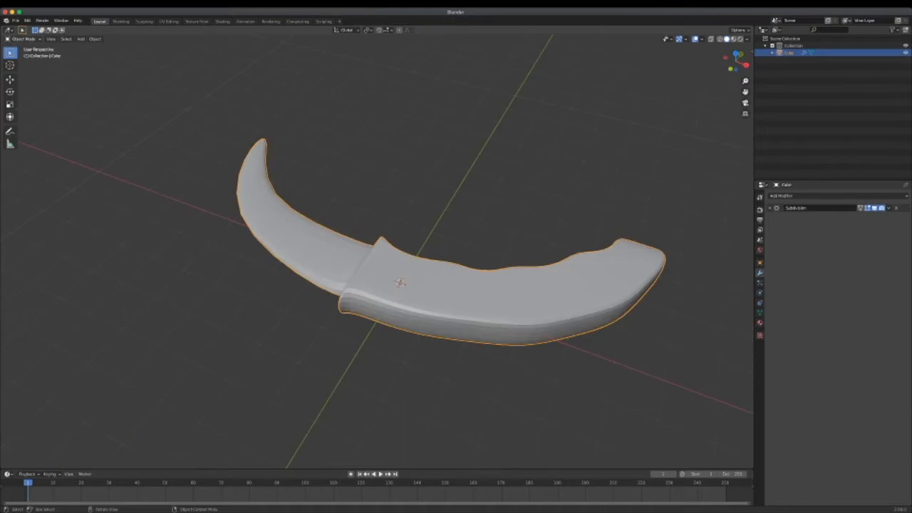
click(24, 38)
click(26, 47)
right_click(344, 264)
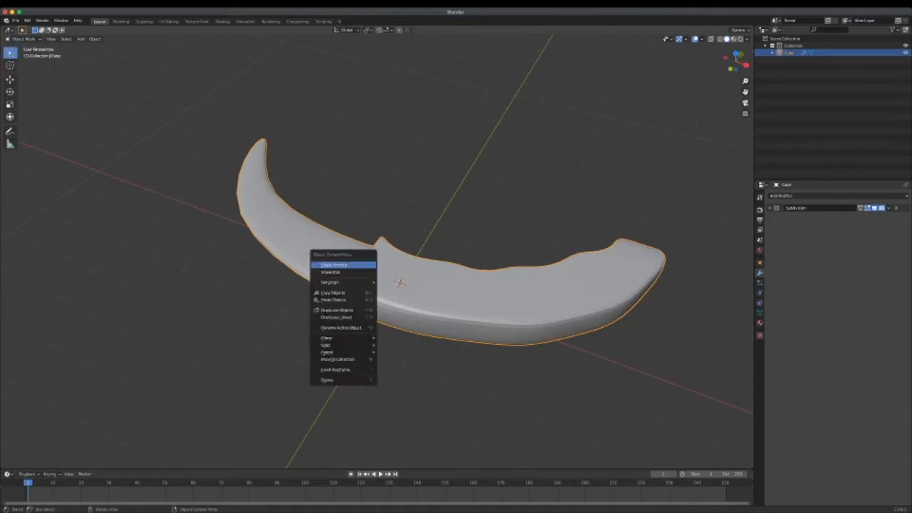
click(335, 264)
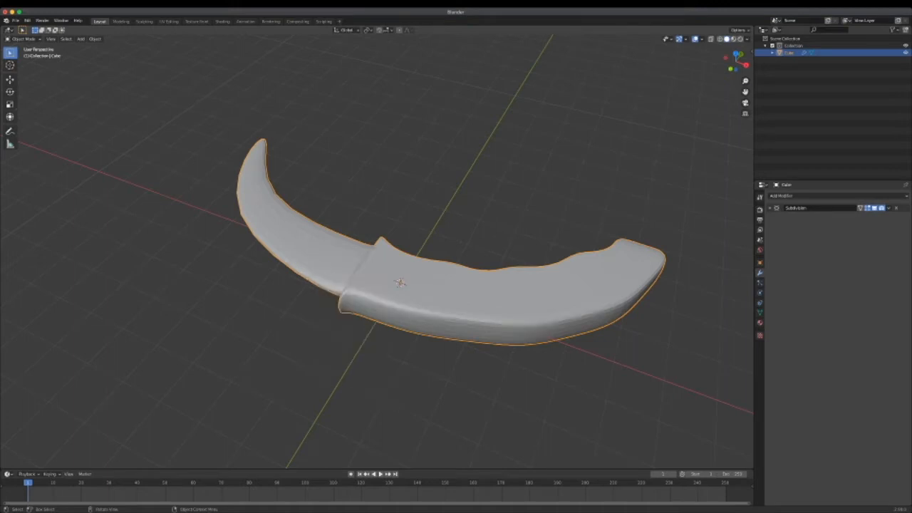
Examine the smooth-shaded knife's handle and blade from several sides, and deselect it.
middle_drag(344, 264, 235, 222)
middle_drag(285, 243, 350, 239)
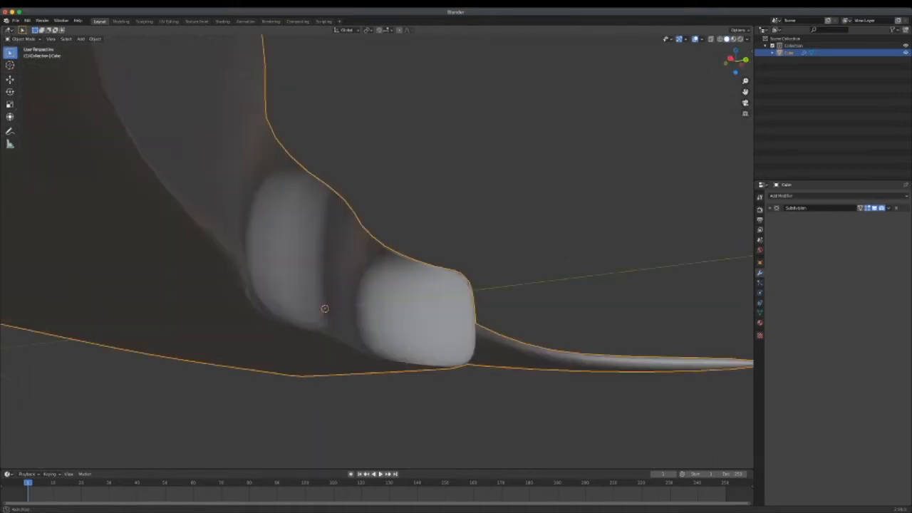
middle_drag(325, 309, 390, 275)
scroll(397, 275, down, 2)
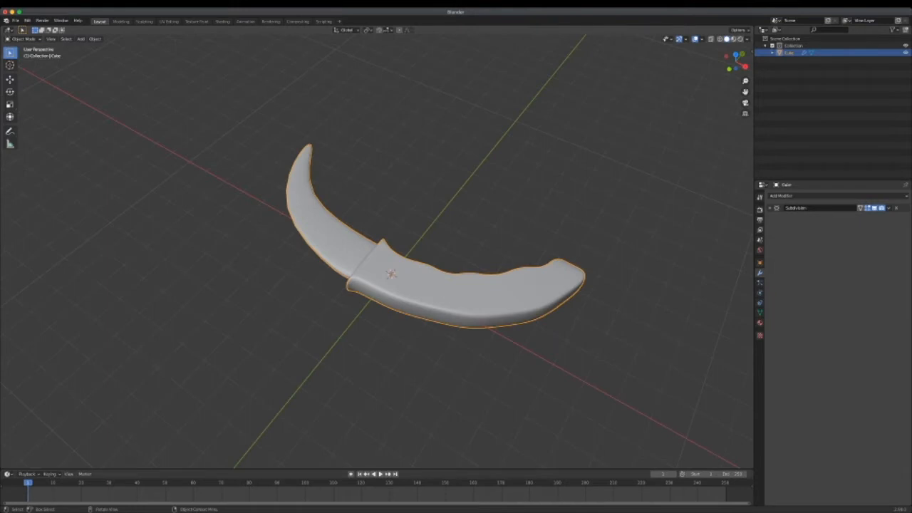
middle_drag(390, 274, 396, 265)
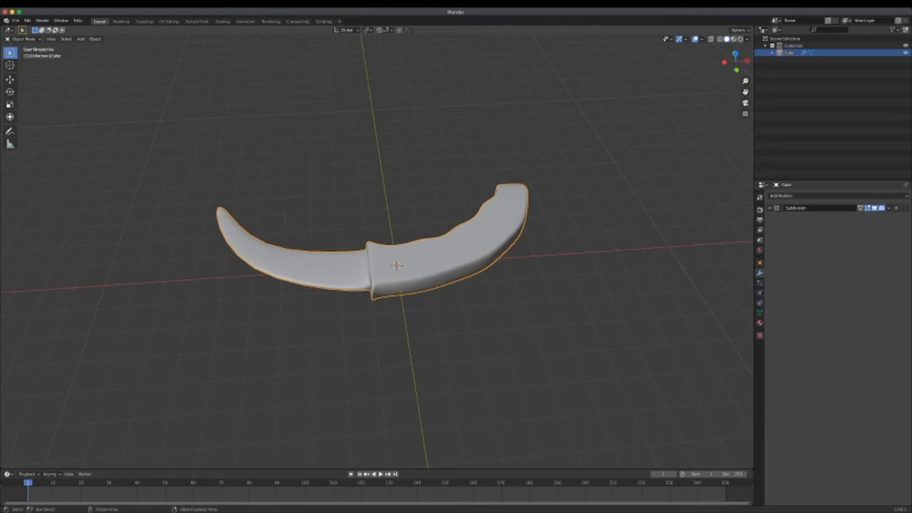
key(alt+a)
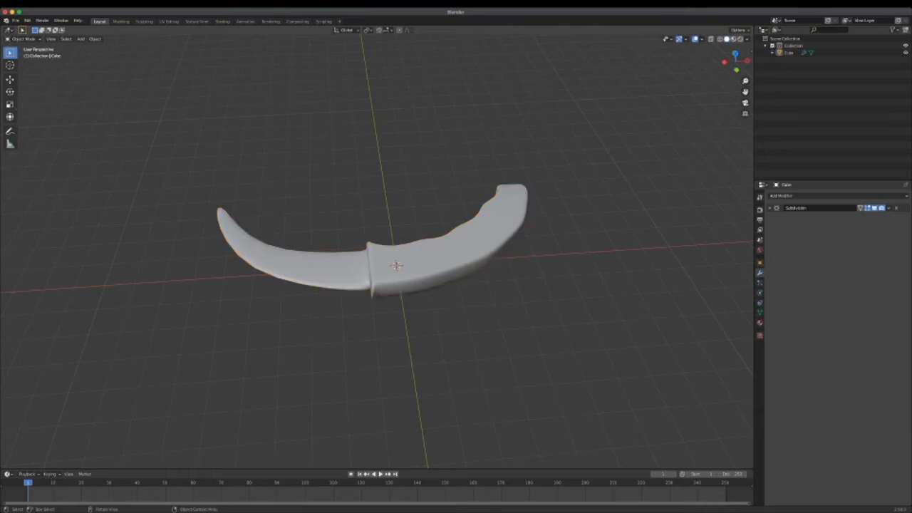
middle_drag(442, 271, 357, 265)
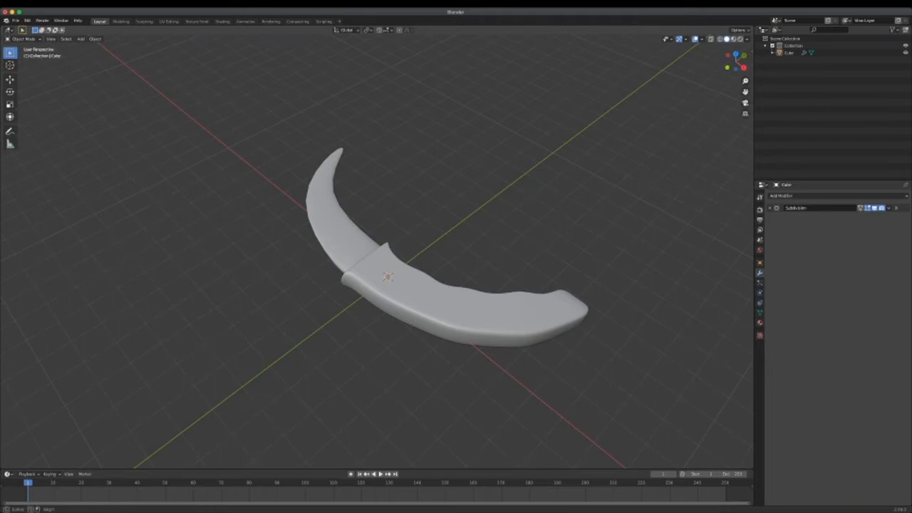
Unwrap the knife's entire mesh with Smart UV Project using the default settings, and return to Object Mode.
key(a)
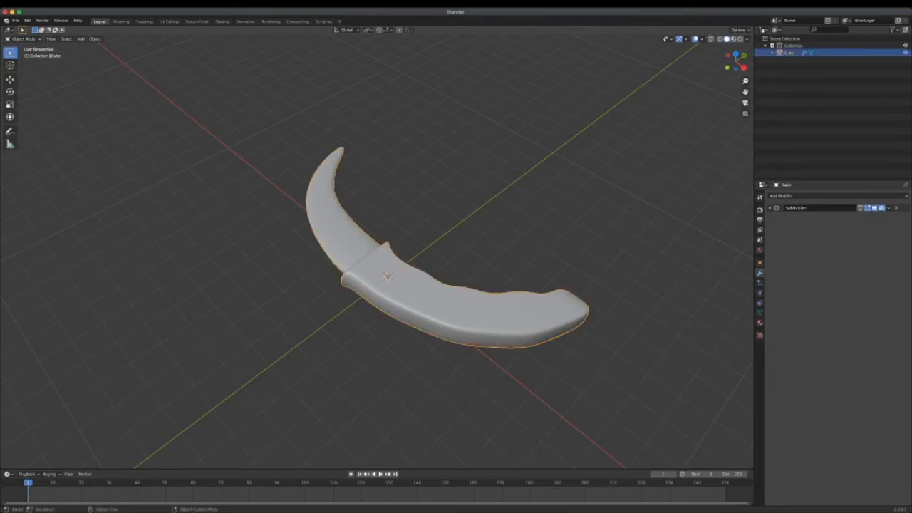
key(Tab)
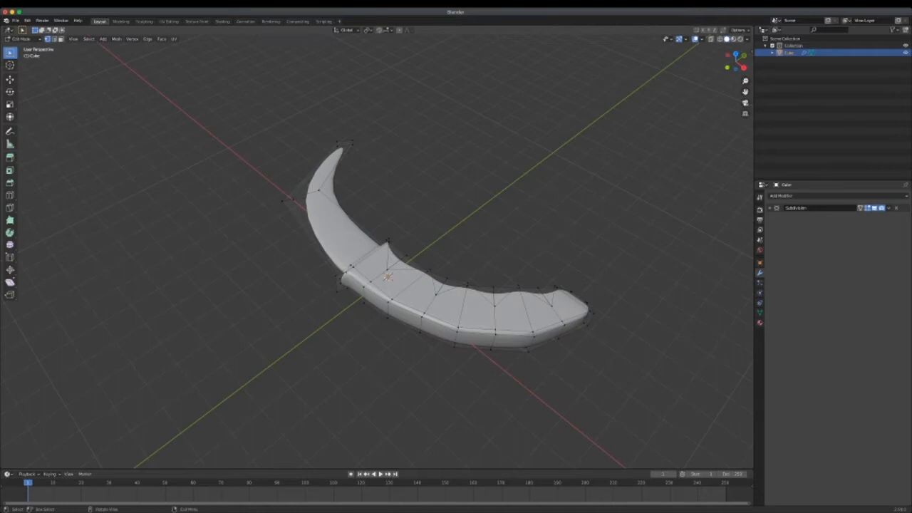
key(a)
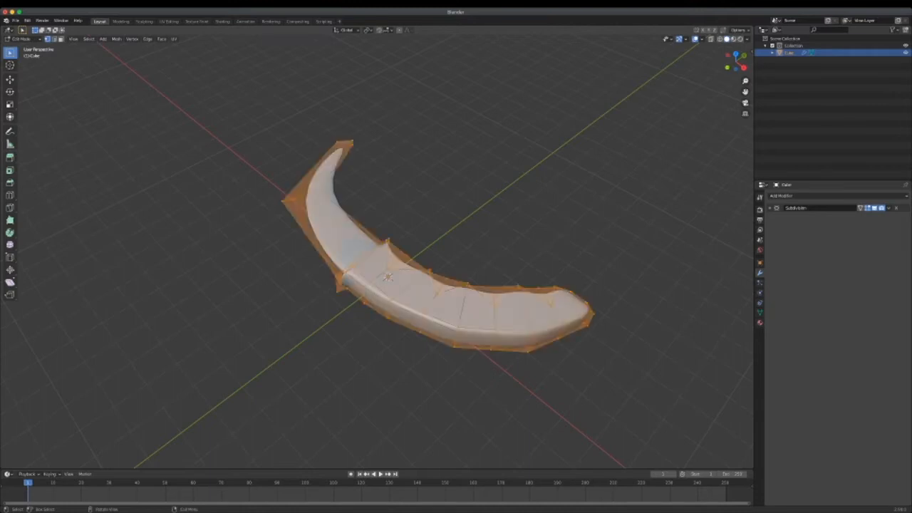
middle_drag(388, 277, 429, 278)
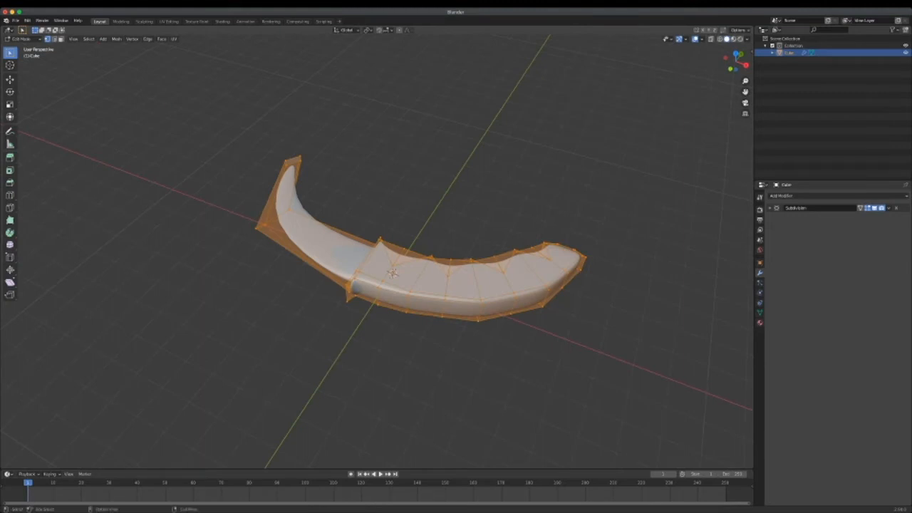
key(u)
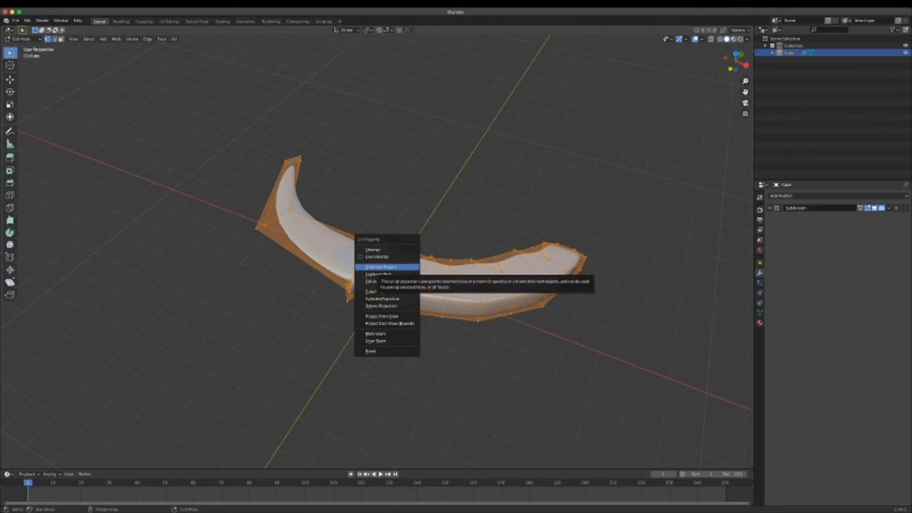
click(381, 267)
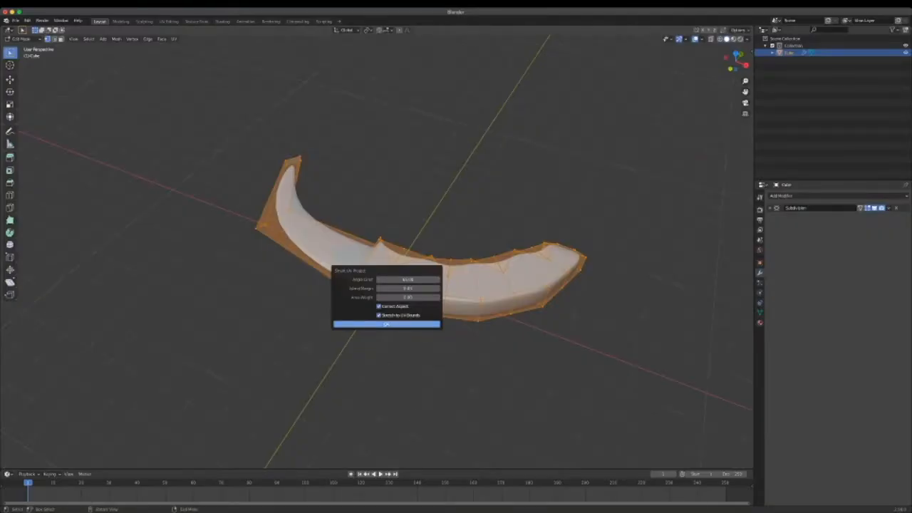
click(386, 325)
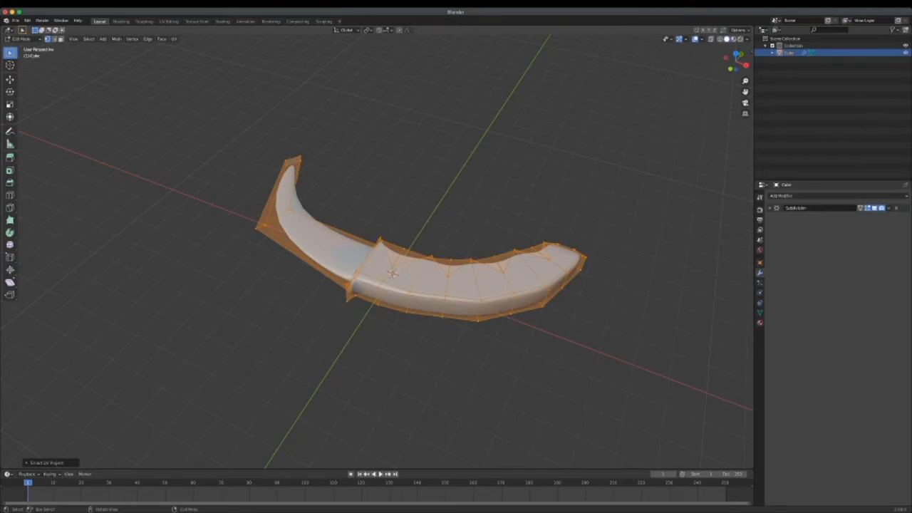
click(21, 39)
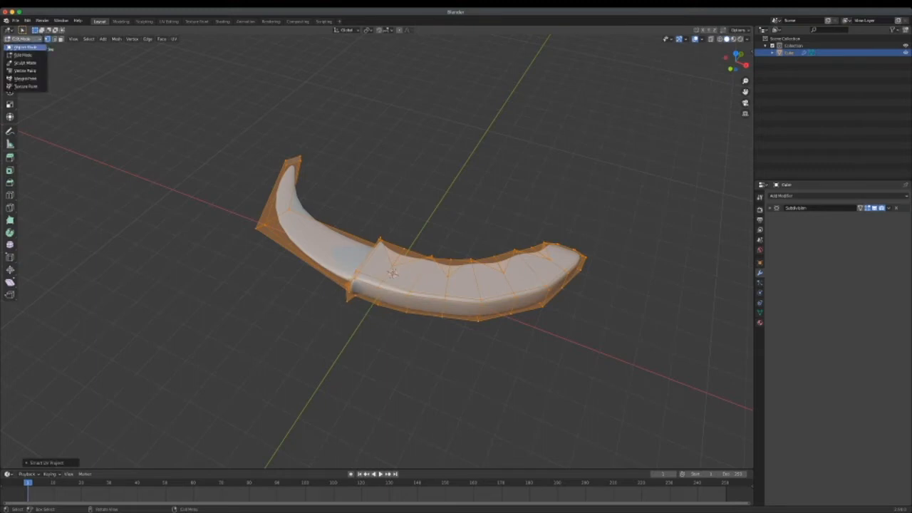
click(25, 46)
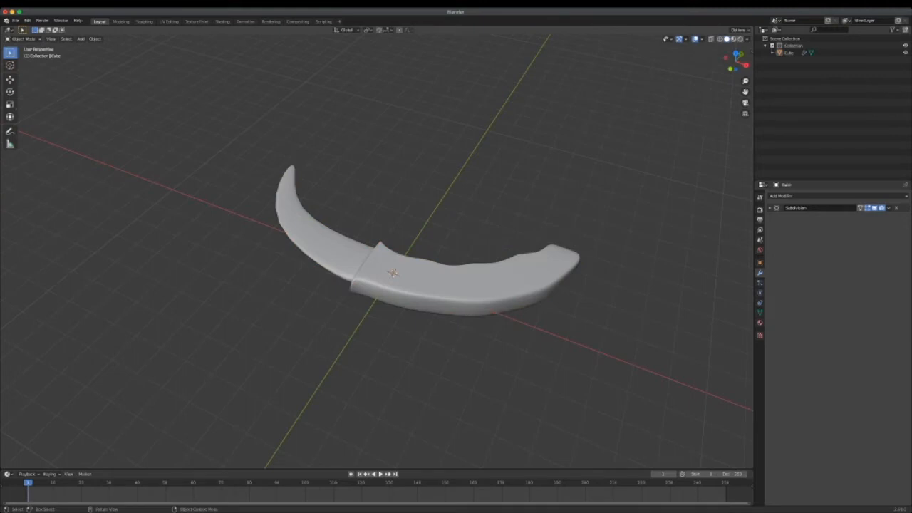
Select the knife, switch to the Texture Paint workspace and inspect the untextured model from several sides.
click(456, 283)
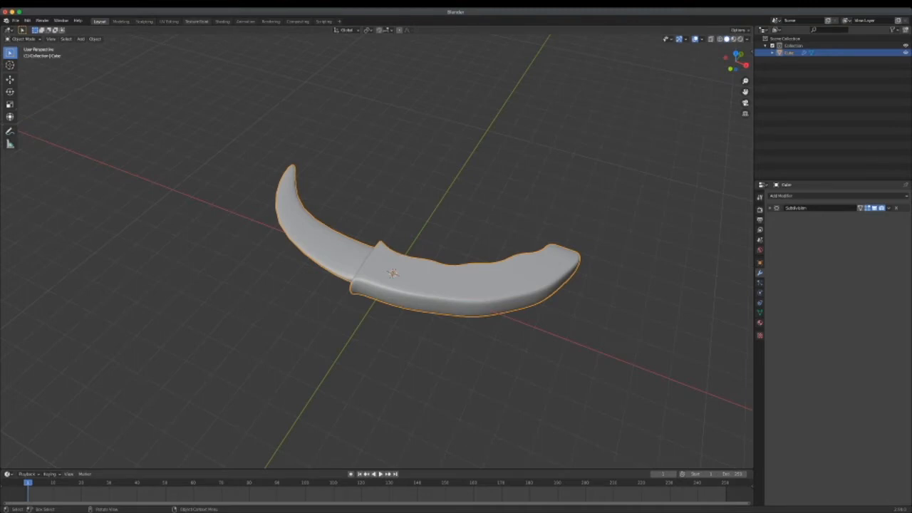
click(197, 20)
middle_drag(613, 278, 499, 299)
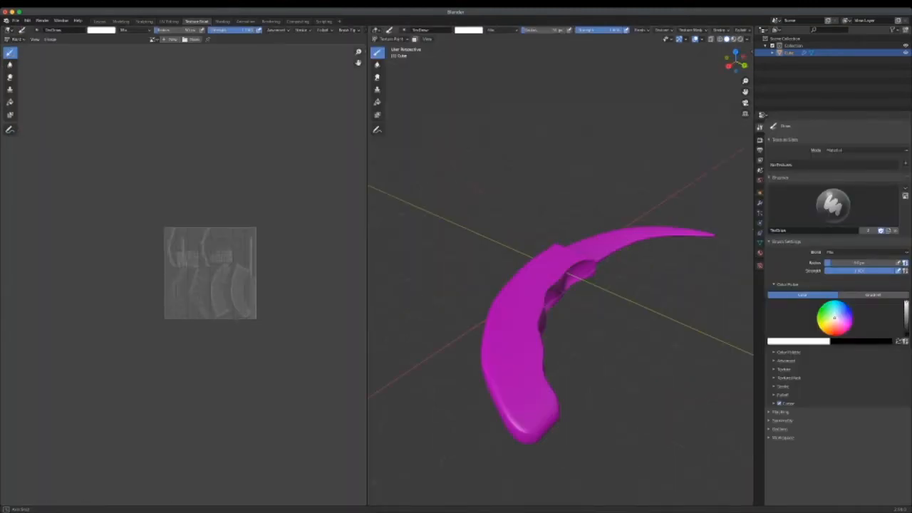
middle_drag(613, 285, 485, 292)
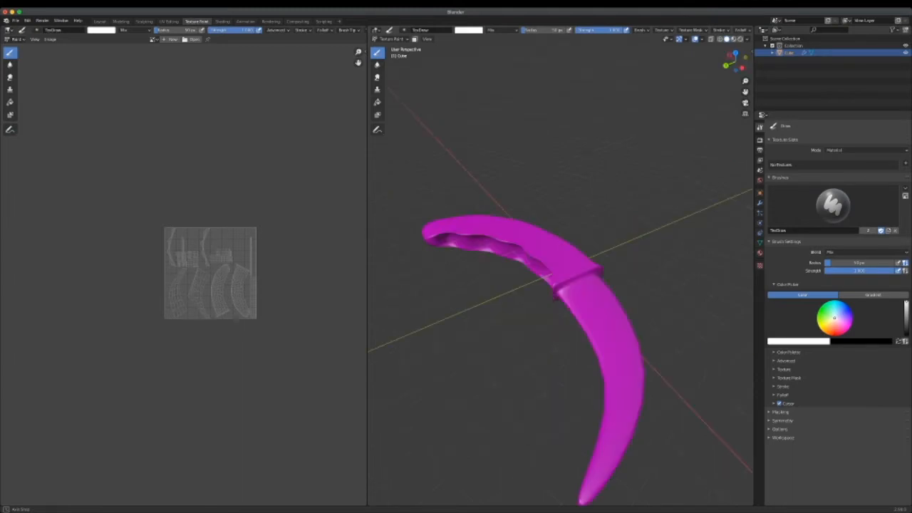
middle_drag(613, 285, 499, 300)
middle_drag(613, 285, 624, 156)
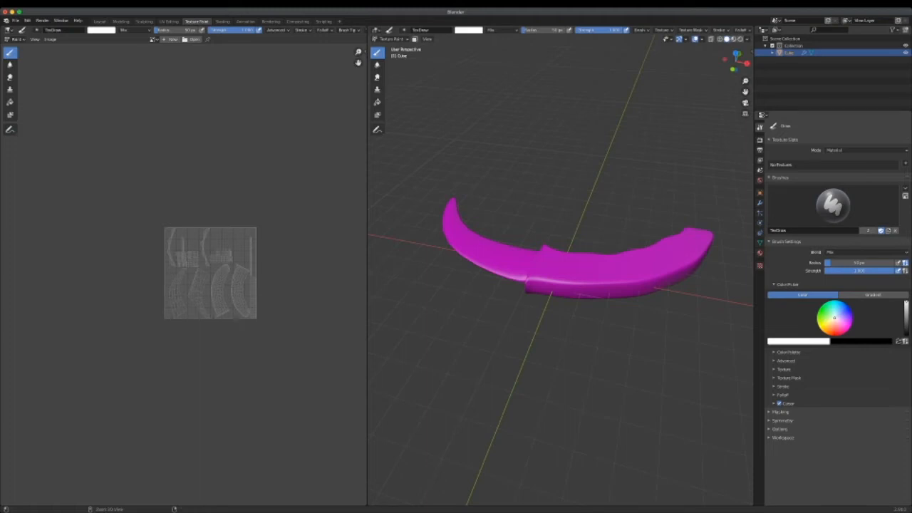
Add a Base Color texture paint slot named KnifeTexture to the knife, with a black blank image.
click(905, 164)
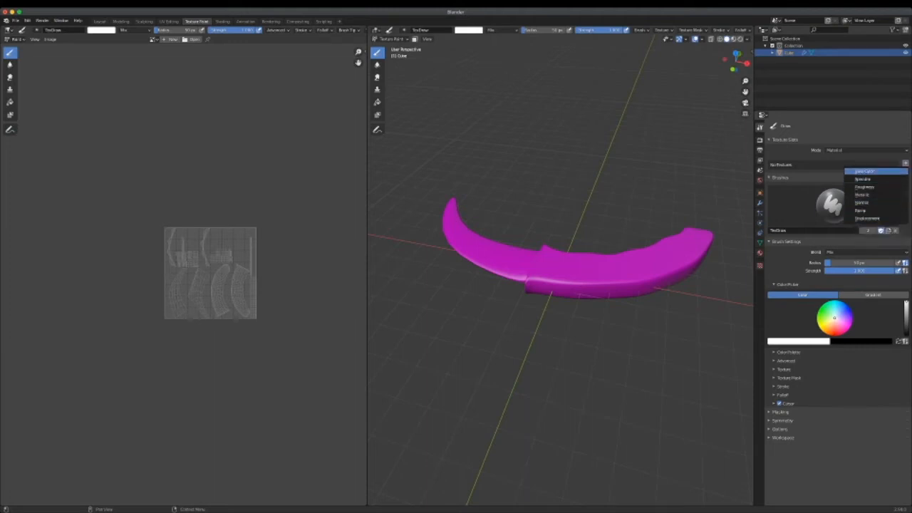
click(865, 172)
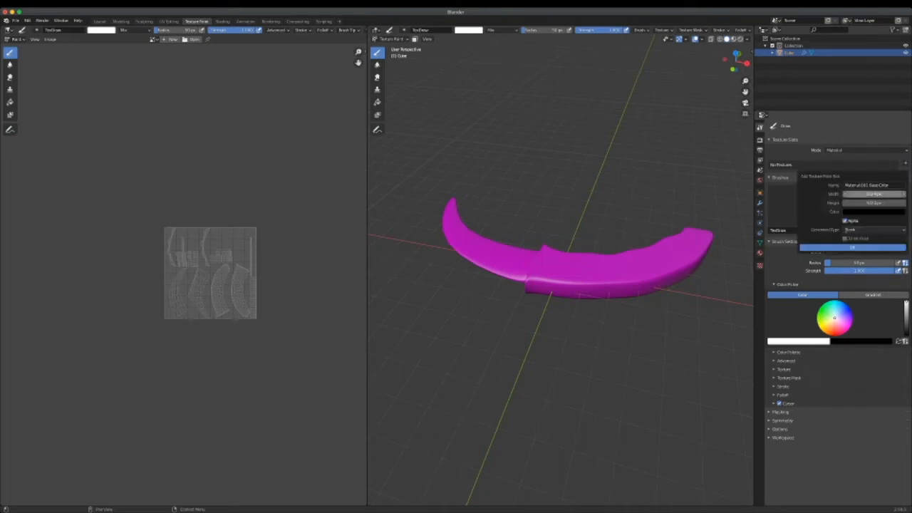
click(874, 185)
key(BackSpace)
text(KnifeTexture)
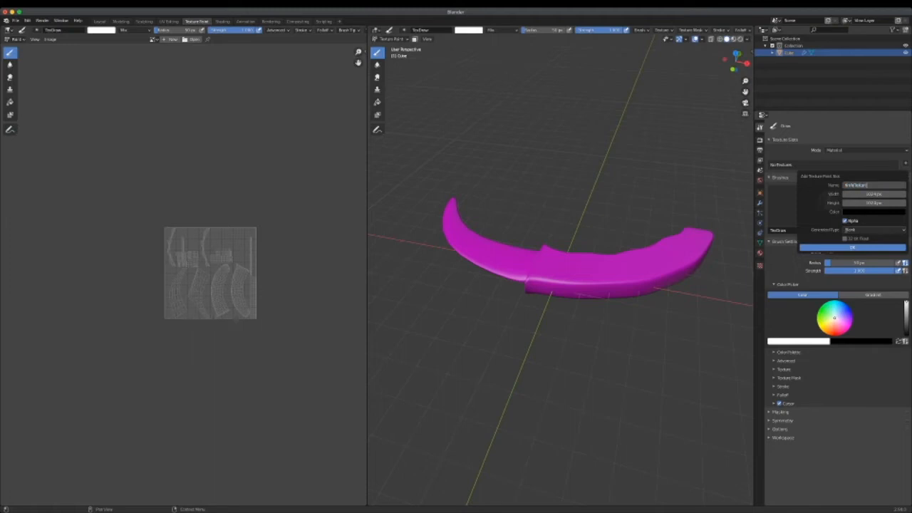
key(Tab)
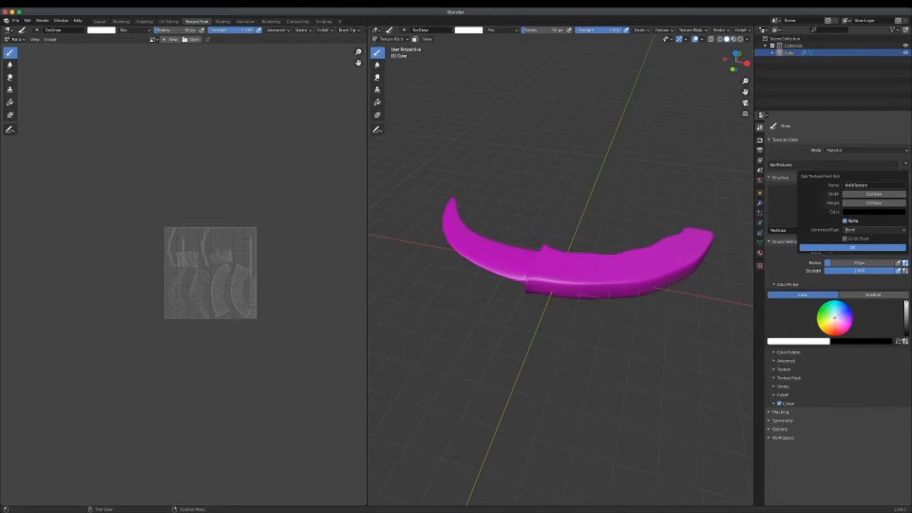
click(874, 212)
click(881, 247)
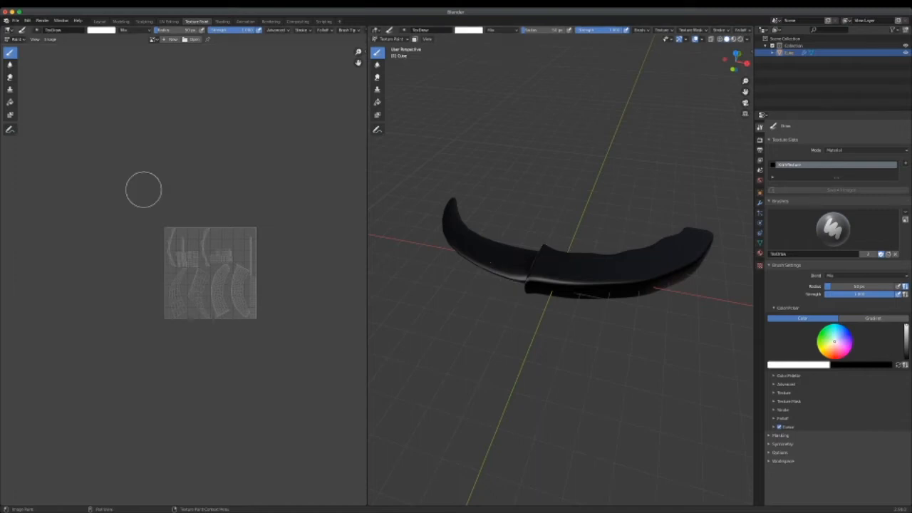
Examine the knife's unwrapped UV layout in the image editor, both as a whole and up close.
scroll(206, 238, down, 2)
scroll(204, 236, up, 4)
scroll(206, 242, down, 4)
scroll(209, 241, up, 3)
scroll(210, 240, down, 3)
scroll(210, 240, up, 4)
scroll(210, 240, down, 2)
scroll(209, 241, up, 3)
scroll(207, 234, down, 2)
scroll(207, 235, up, 3)
scroll(209, 238, down, 4)
scroll(210, 238, up, 2)
scroll(228, 229, down, 3)
middle_drag(232, 238, 204, 218)
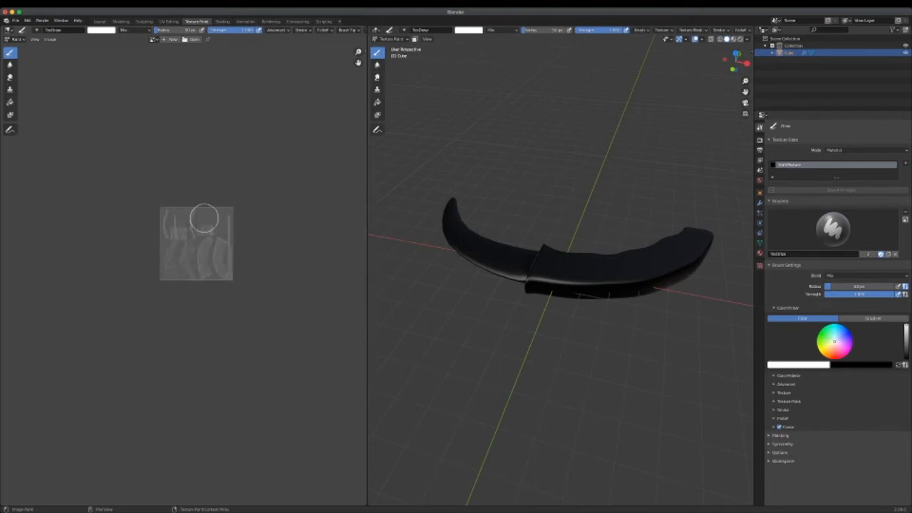
scroll(224, 221, up, 5)
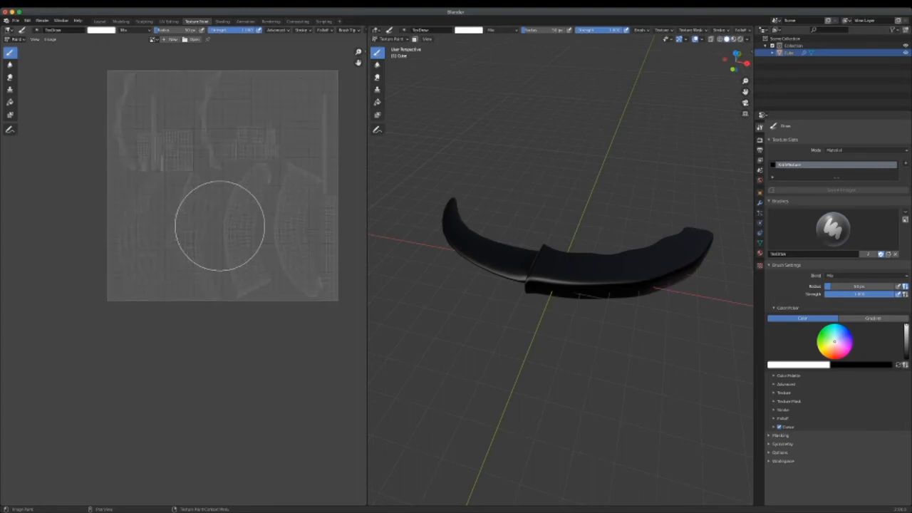
Display the KnifeTexture image behind the UV layout in the image editor.
middle_drag(219, 226, 198, 285)
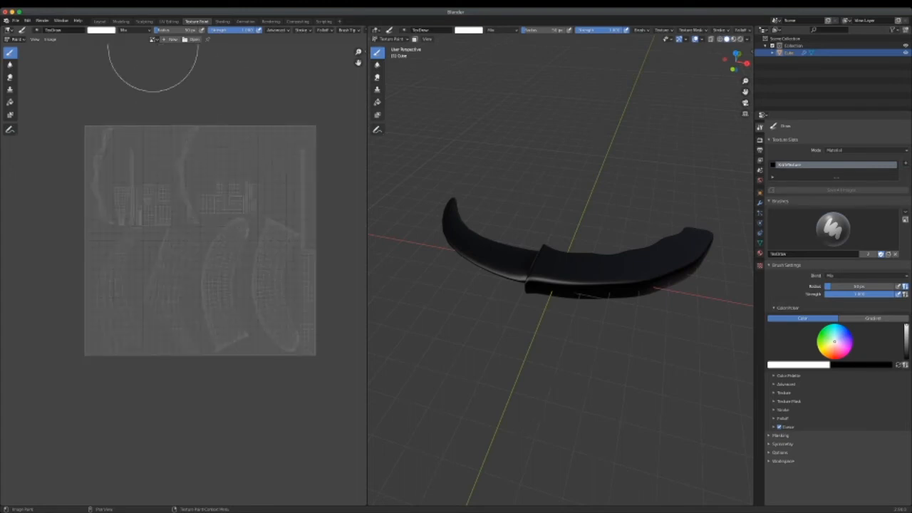
click(154, 39)
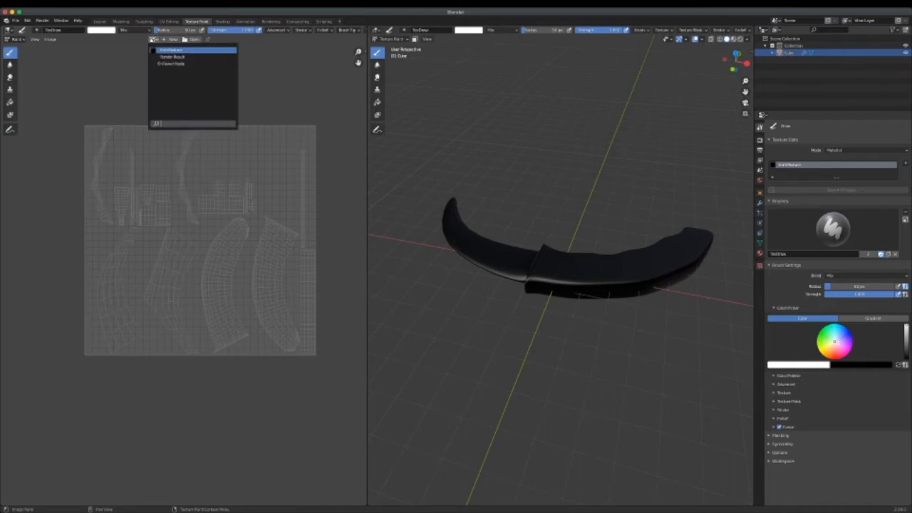
click(171, 49)
scroll(204, 122, down, 8)
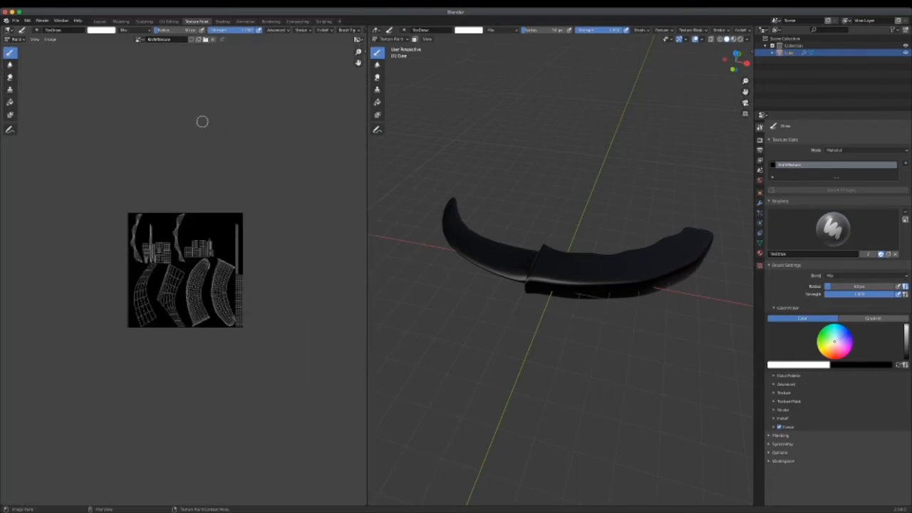
scroll(204, 122, up, 4)
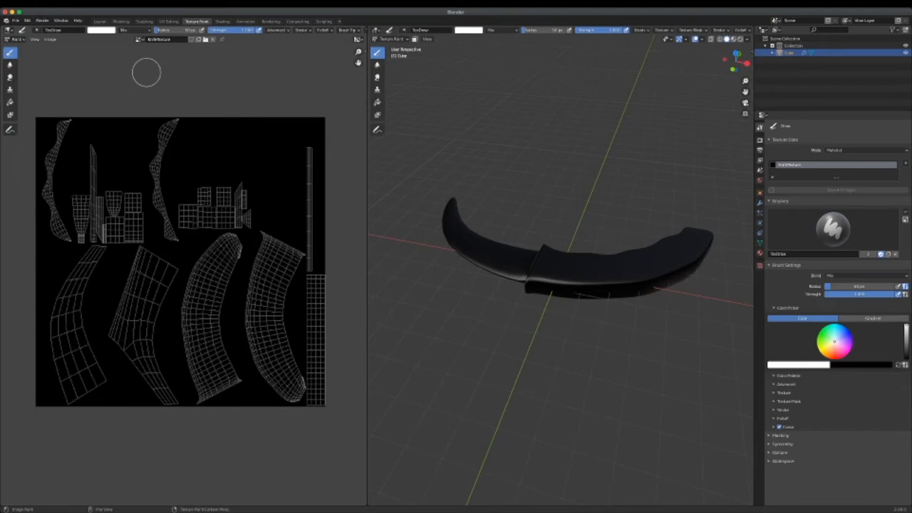
click(139, 39)
Try a white brush stroke along the knife's blade and handle, and undo it.
mouse_move(531, 269)
mouse_down()
mouse_move(677, 260)
mouse_move(458, 244)
mouse_move(441, 214)
mouse_move(508, 259)
mouse_up()
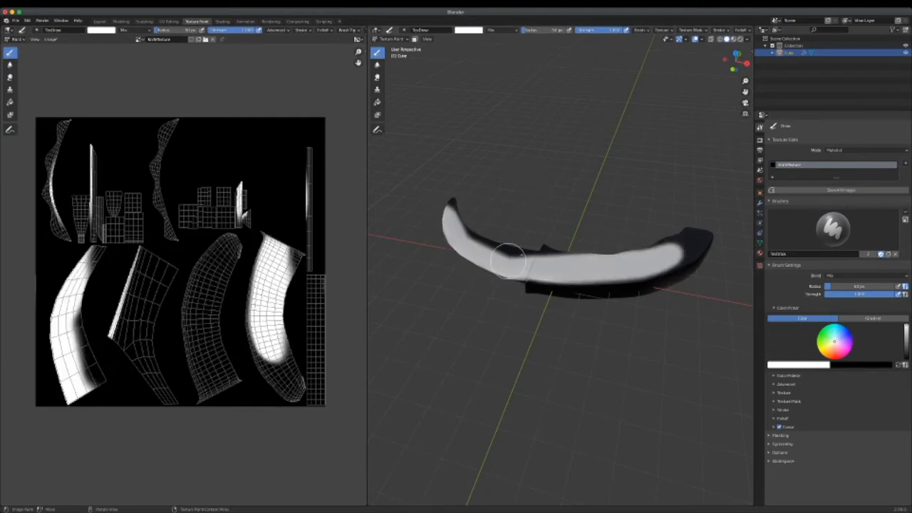
key(ctrl+z)
Put the knife in Edit Mode, clear the whole selection and switch to face selection.
middle_drag(508, 263, 590, 211)
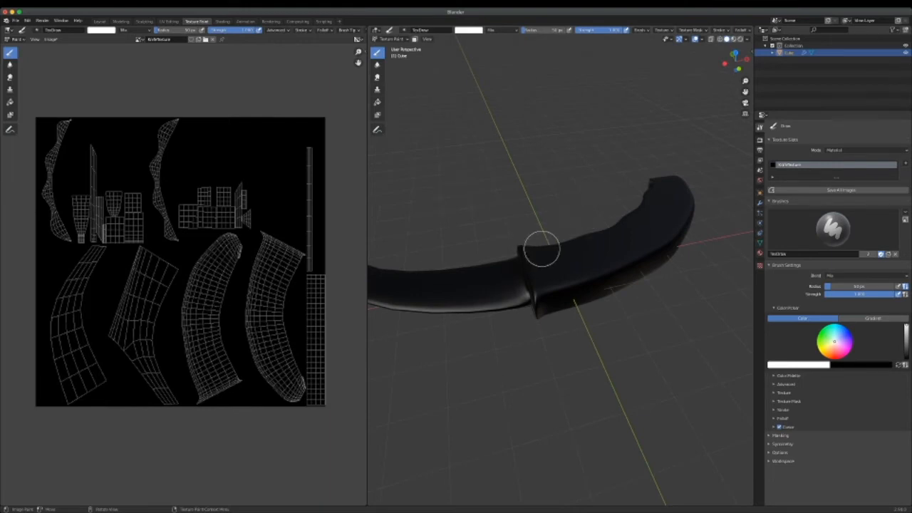
key(Tab)
middle_drag(560, 270, 560, 270)
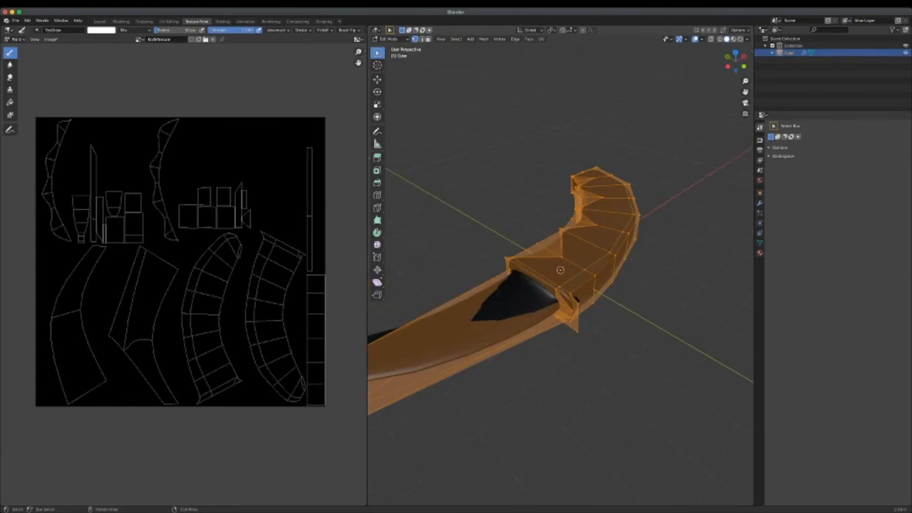
scroll(560, 270, down, 3)
key(alt+a)
scroll(560, 270, up, 3)
mouse_move(560, 270)
middle_down()
mouse_move(596, 274)
mouse_move(531, 271)
mouse_move(561, 269)
middle_up()
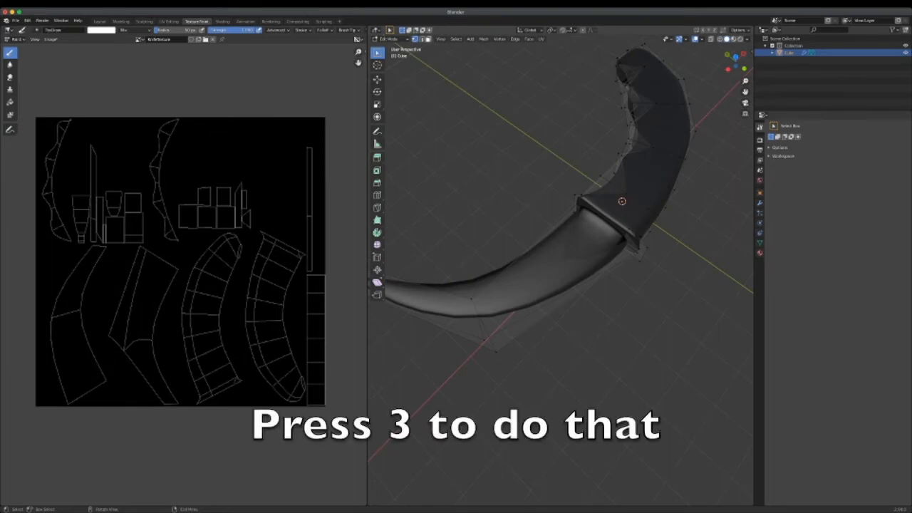
key(3)
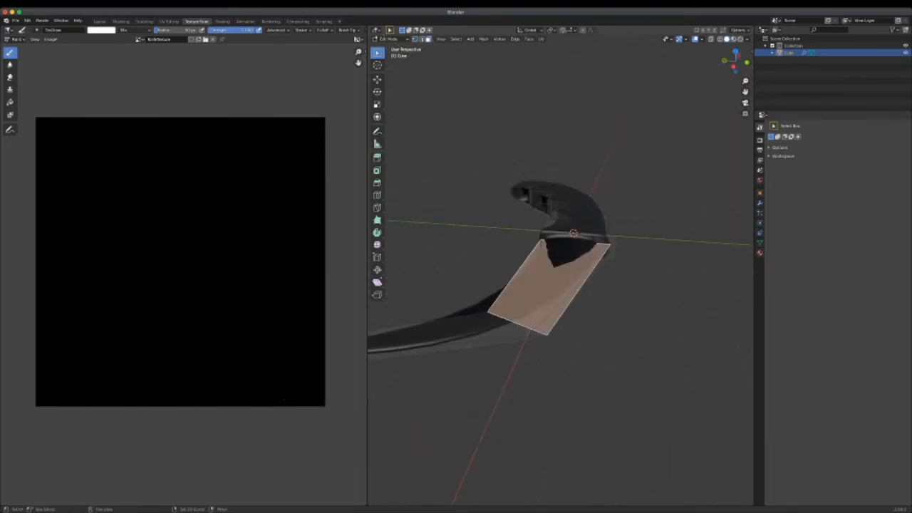
Select all the faces of the knife's blade, working around it from every side.
middle_drag(563, 285, 663, 253)
shift+click(570, 283)
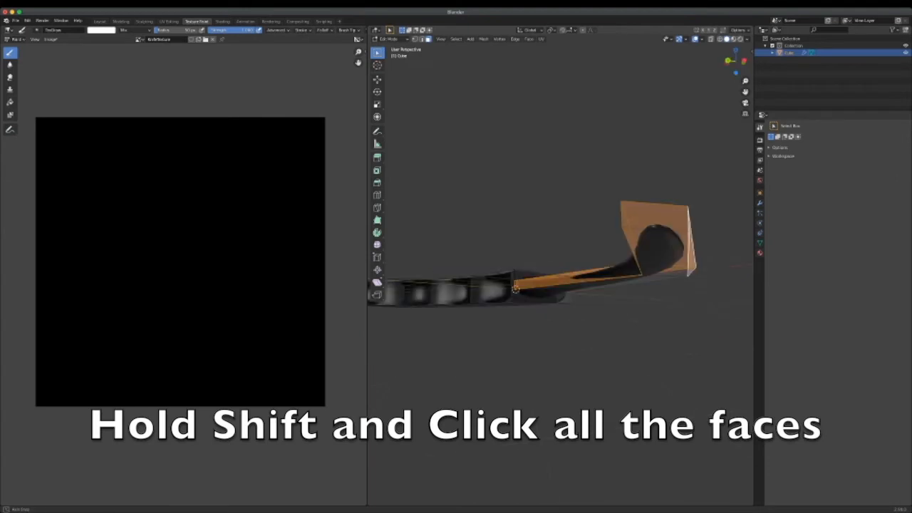
shift+click(656, 217)
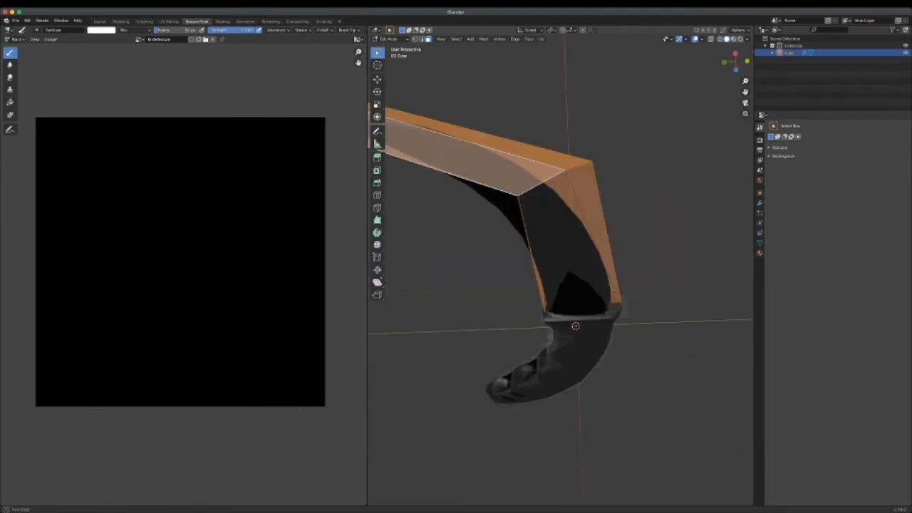
middle_drag(563, 285, 645, 268)
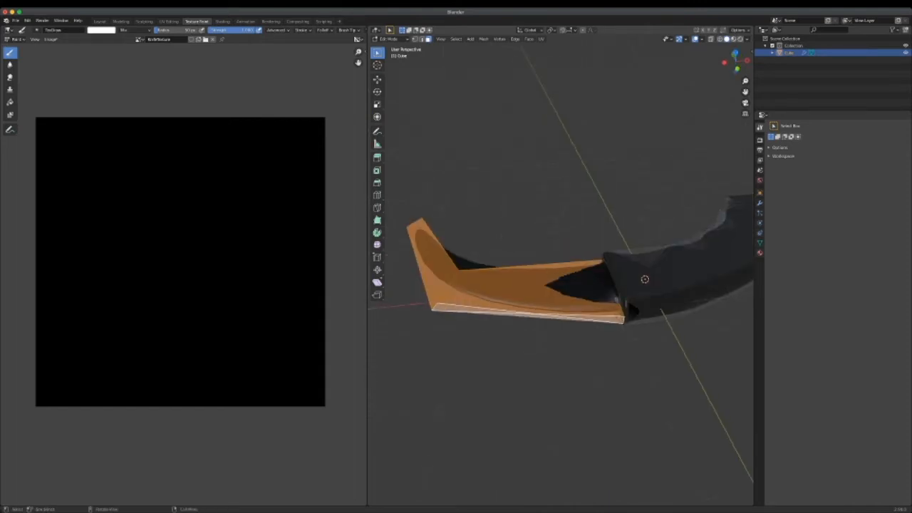
Return to Texture Paint mode and try the face selection paint mask, checking which part of the blade is paintable.
key(Tab)
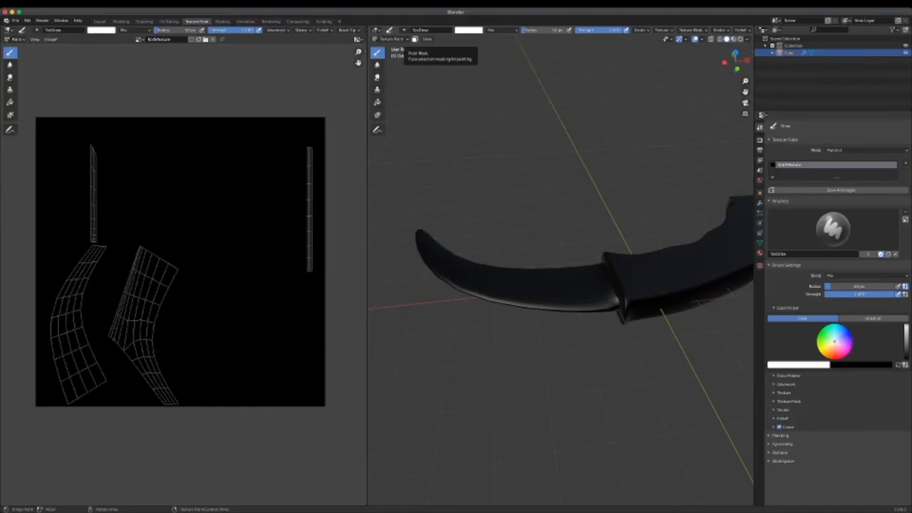
click(414, 39)
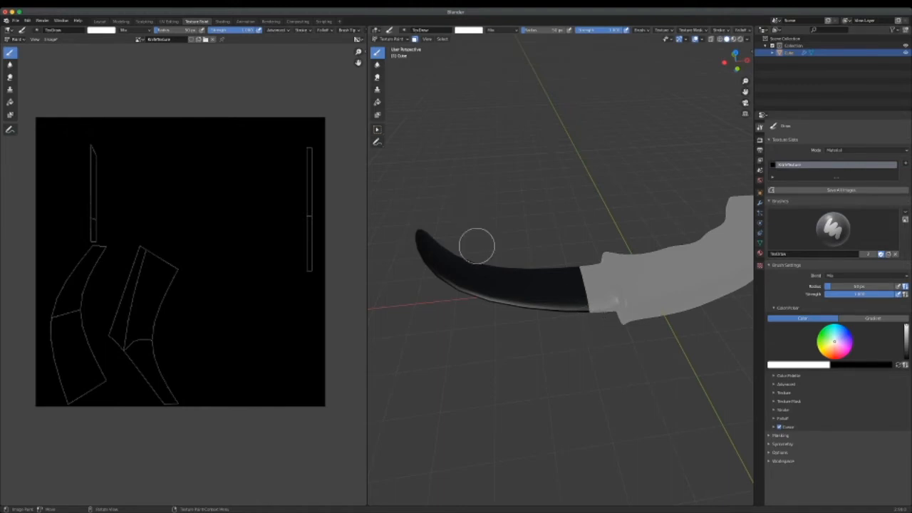
mouse_move(477, 245)
middle_down()
mouse_move(513, 257)
mouse_move(517, 317)
middle_up()
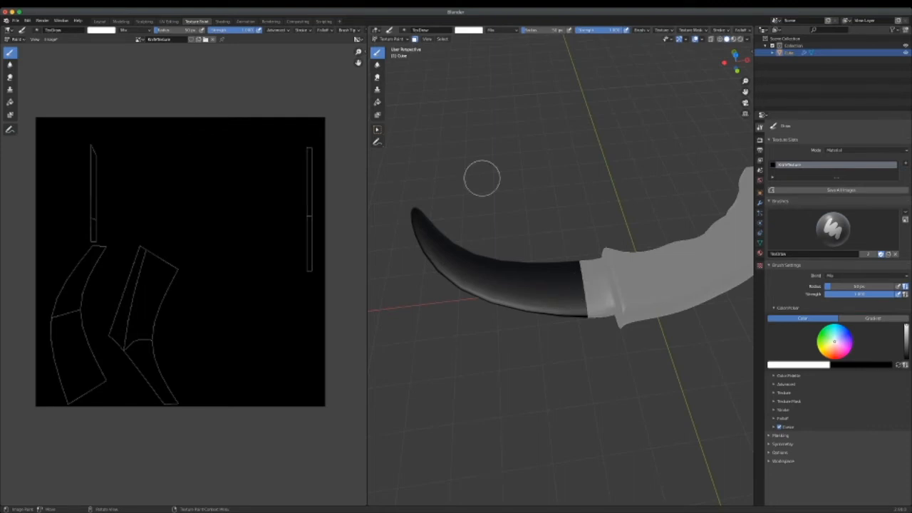
middle_drag(469, 151, 435, 86)
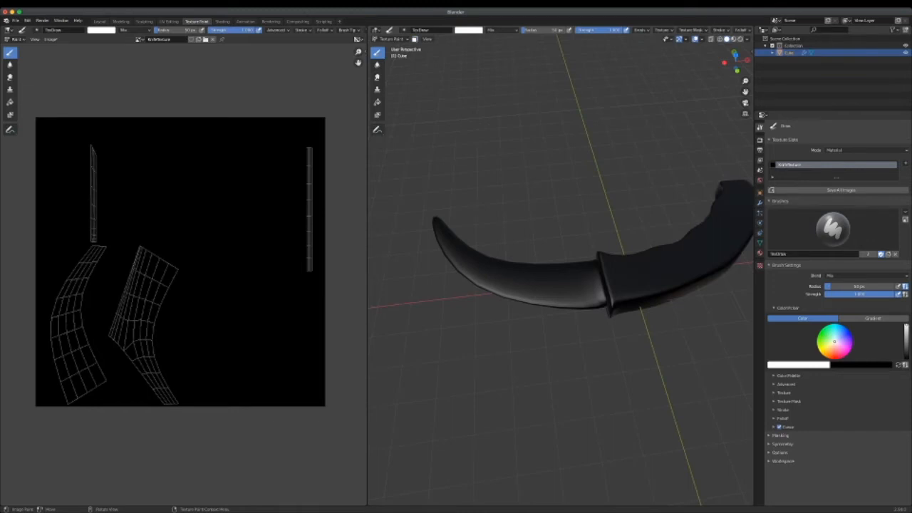
Back in Edit Mode, add the faces of the guard between blade and handle to the blade's face selection.
key(Tab)
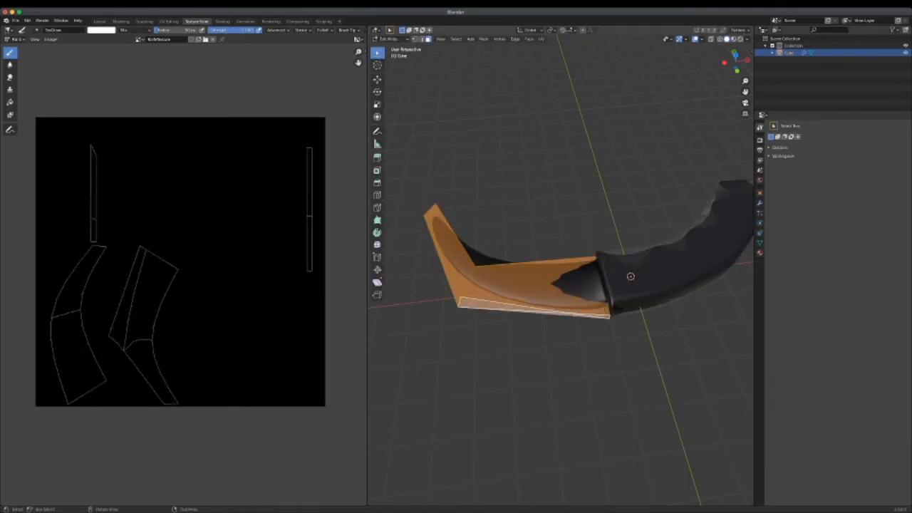
middle_drag(561, 285, 530, 250)
scroll(561, 270, up, 4)
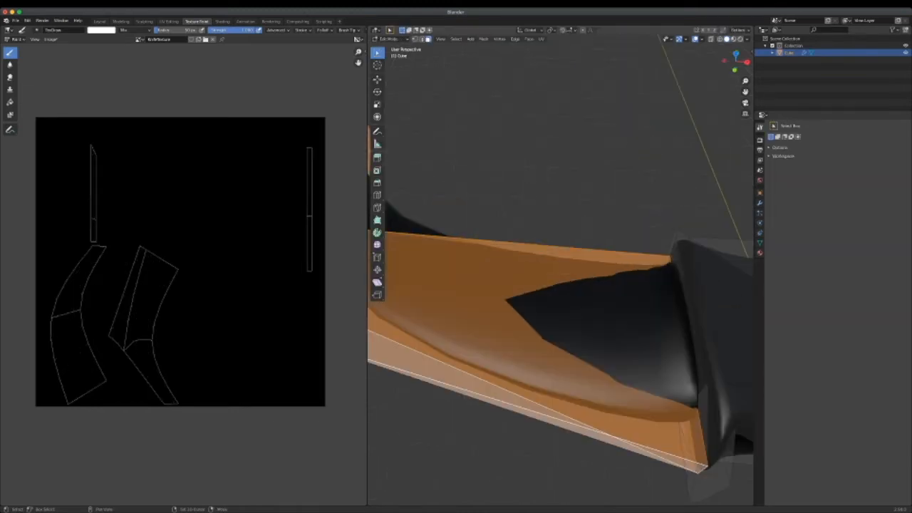
middle_drag(561, 285, 535, 285)
click(615, 300)
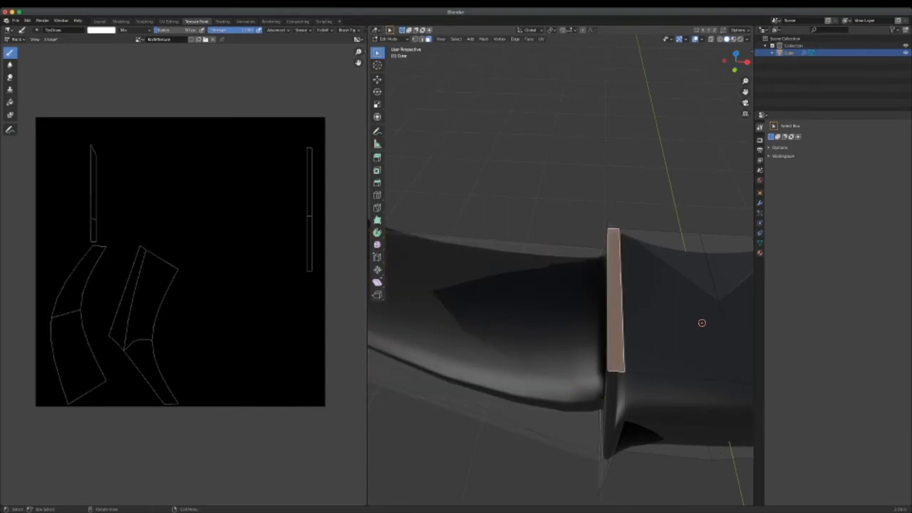
middle_drag(702, 323, 675, 285)
shift+click(655, 331)
shift+click(621, 353)
shift+click(655, 385)
middle_drag(654, 385, 633, 419)
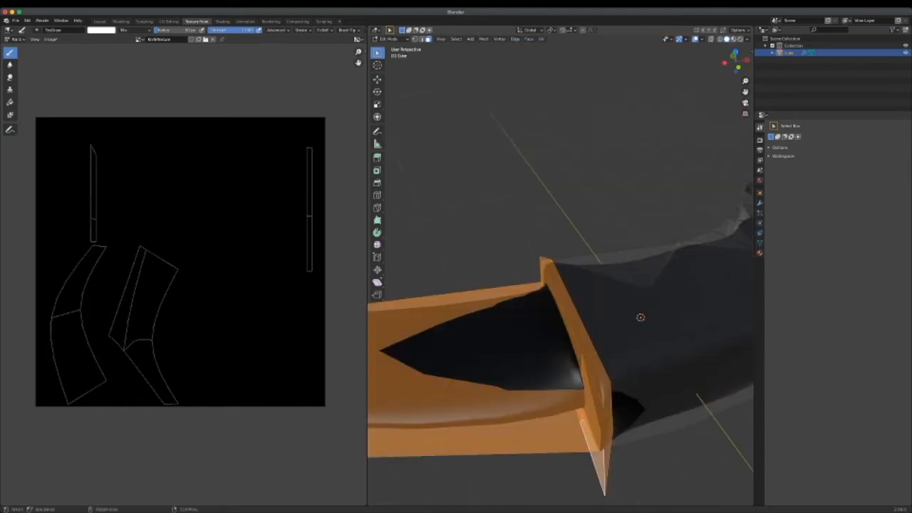
scroll(560, 275, down, 4)
middle_drag(633, 419, 620, 399)
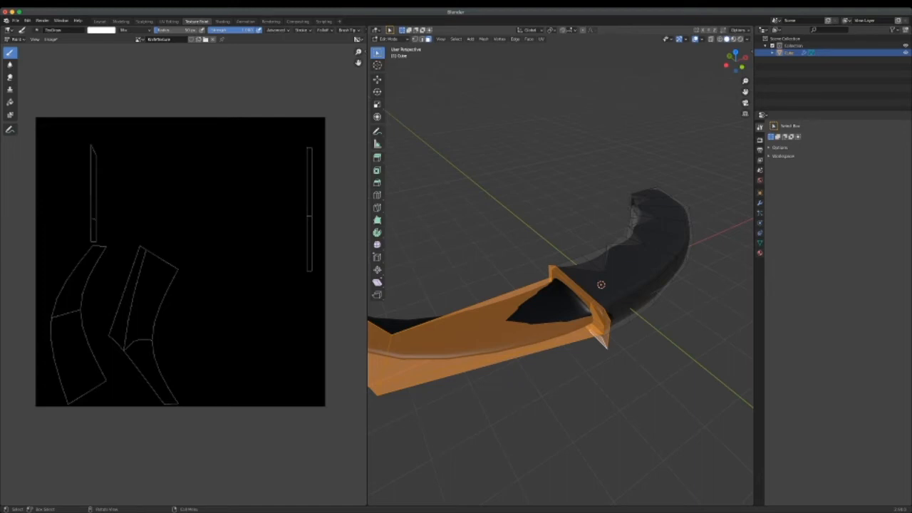
Restrict texture painting to the selected faces with the paint mask and brush white over the blade and guard.
key(Tab)
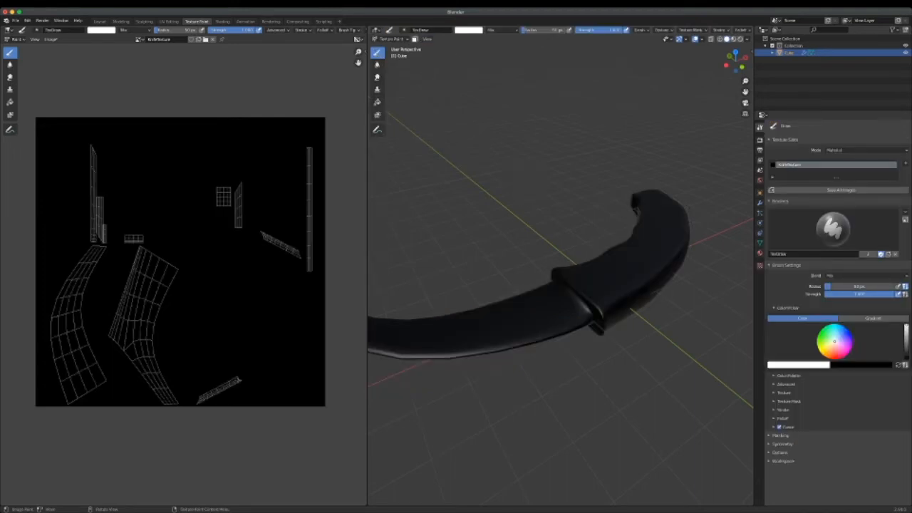
click(415, 40)
scroll(548, 274, down, 2)
mouse_move(548, 274)
middle_down()
mouse_move(620, 265)
mouse_move(582, 322)
middle_up()
drag(582, 322, 555, 333)
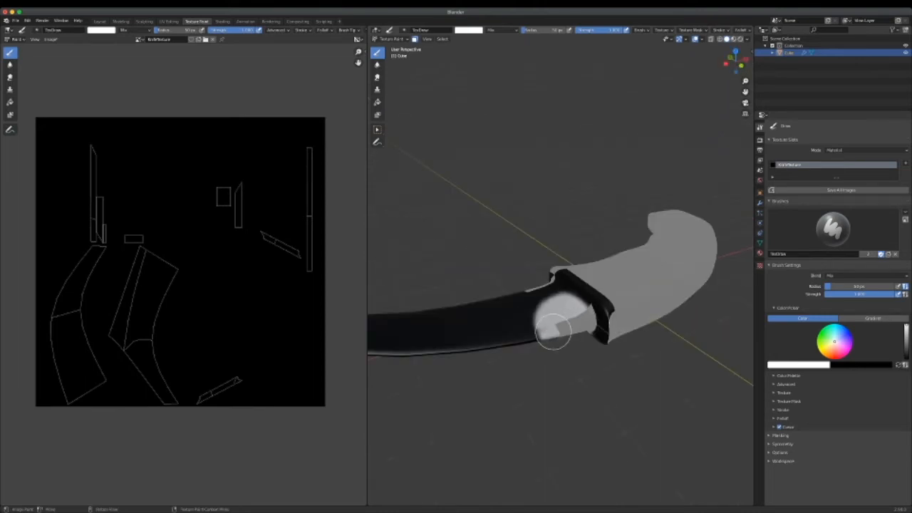
scroll(555, 333, down, 3)
mouse_move(545, 295)
middle_down()
mouse_move(570, 303)
mouse_move(586, 326)
middle_up()
mouse_move(571, 297)
mouse_down()
mouse_move(536, 347)
mouse_move(554, 279)
mouse_move(592, 308)
mouse_move(430, 401)
mouse_move(442, 380)
mouse_up()
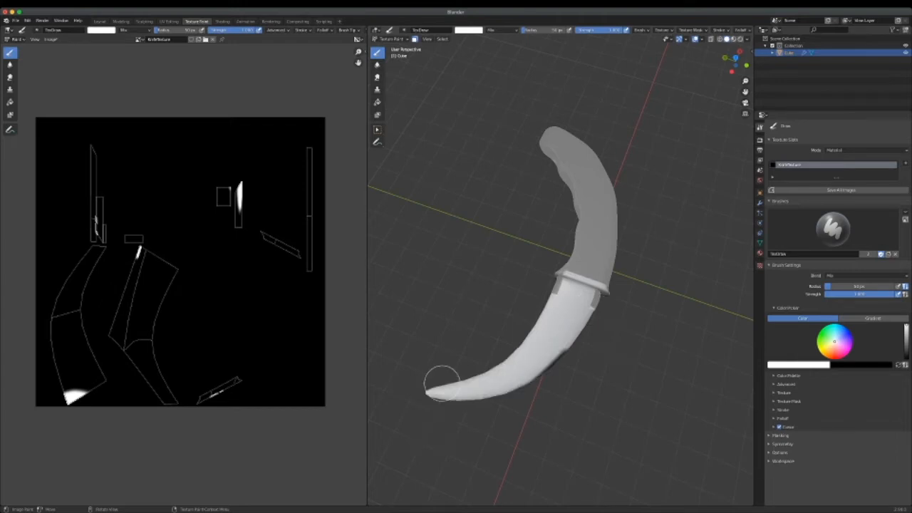
Darken the brush colour to a light grey and paint over the part of the blade nearest the guard.
click(798, 365)
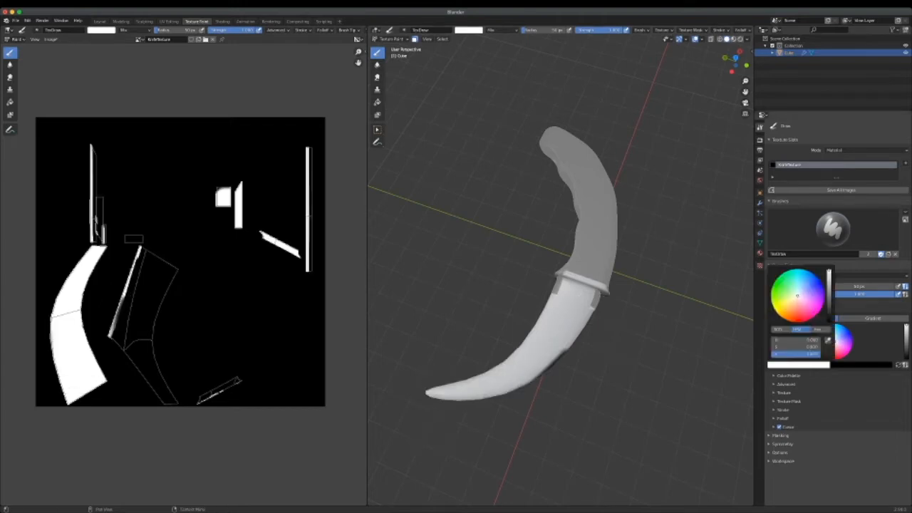
drag(829, 271, 829, 277)
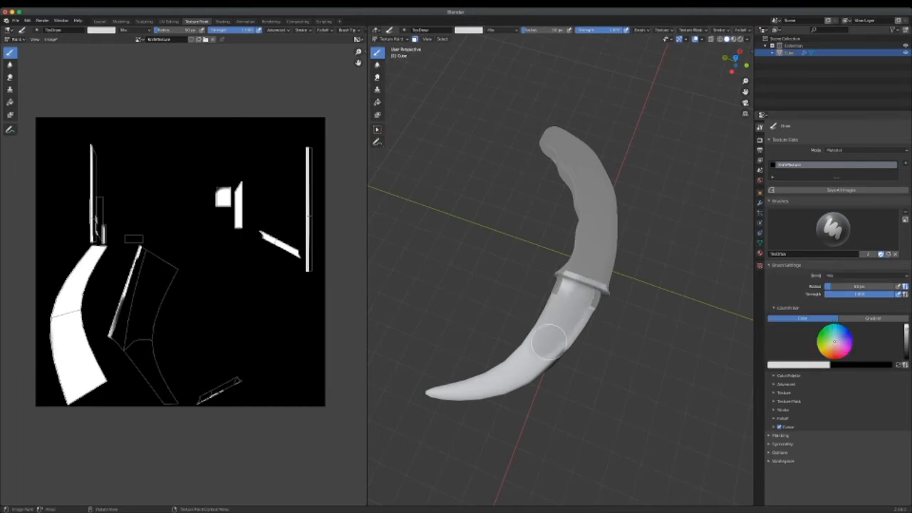
mouse_move(548, 340)
mouse_down()
mouse_move(558, 290)
mouse_move(567, 304)
mouse_up()
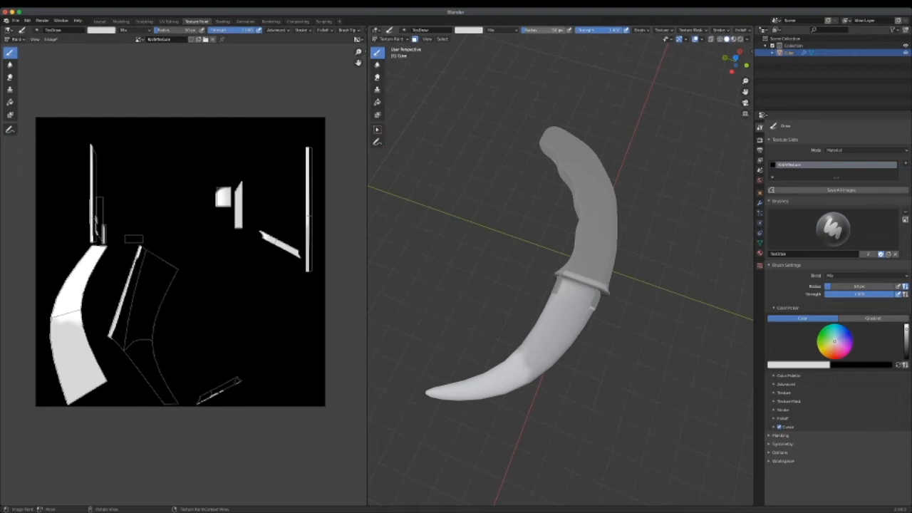
Enlarge the brush radius and paint the blade and guard faces light grey on both sides and along the edges.
drag(543, 30, 553, 30)
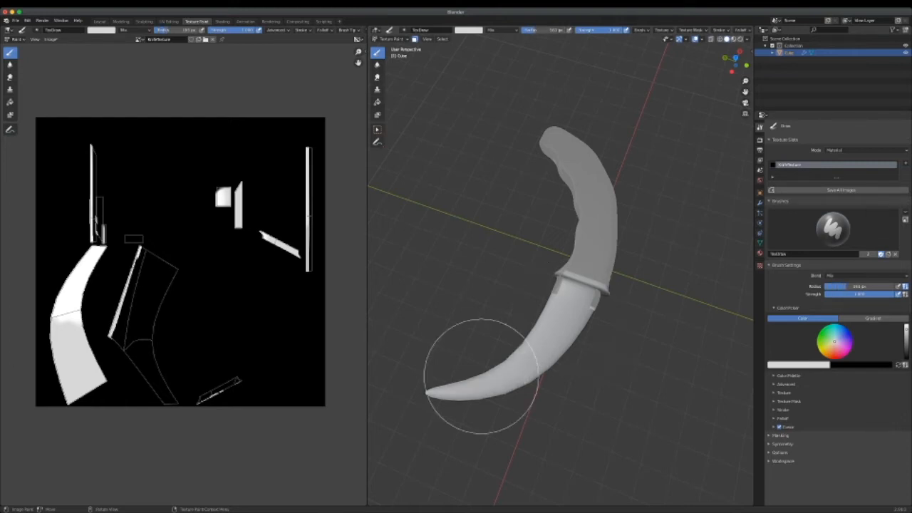
key(ctrl+z)
mouse_move(541, 342)
middle_down()
mouse_move(514, 206)
mouse_move(670, 100)
middle_up()
mouse_move(672, 95)
mouse_down()
mouse_move(624, 121)
mouse_move(566, 300)
mouse_move(586, 325)
mouse_up()
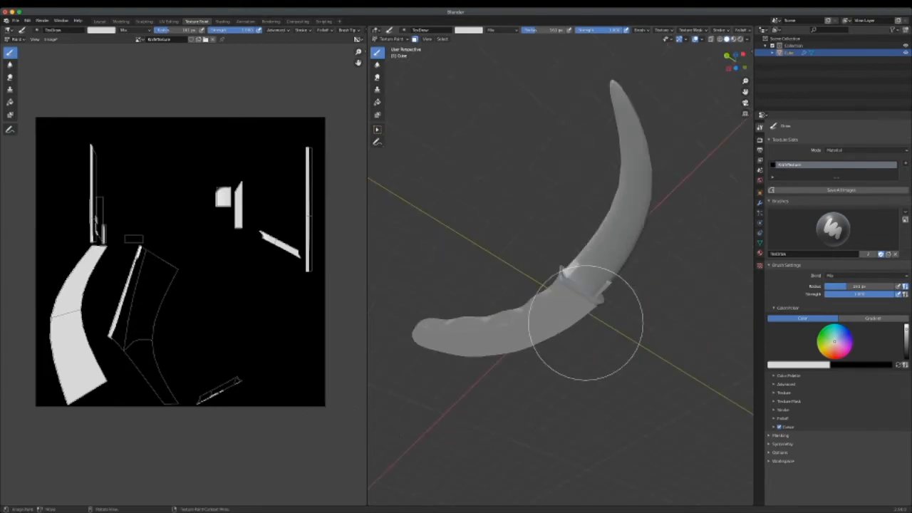
mouse_move(586, 323)
middle_down()
mouse_move(514, 335)
mouse_move(557, 308)
mouse_move(546, 291)
middle_up()
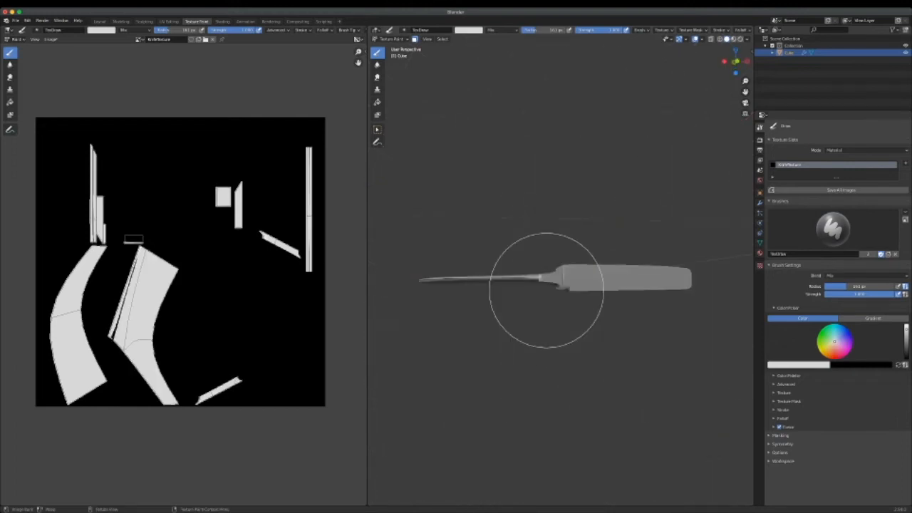
drag(546, 291, 491, 280)
mouse_move(492, 281)
middle_down()
mouse_move(562, 269)
mouse_move(521, 217)
mouse_move(570, 221)
middle_up()
click(562, 269)
mouse_move(553, 285)
middle_down()
mouse_move(608, 272)
mouse_move(495, 330)
middle_up()
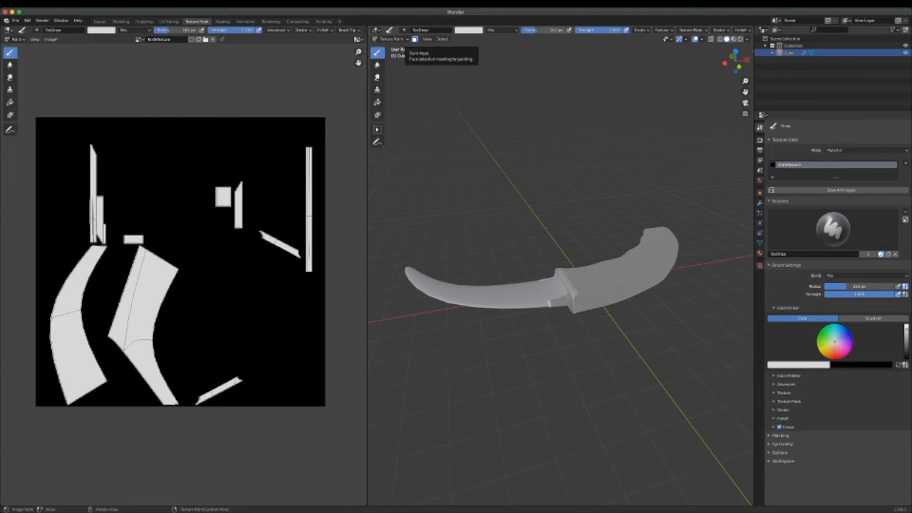
Turn off the face selection paint mask and reduce the brush radius to 42 px.
click(415, 39)
middle_drag(612, 270, 677, 285)
key(f)
key(Return)
key(f)
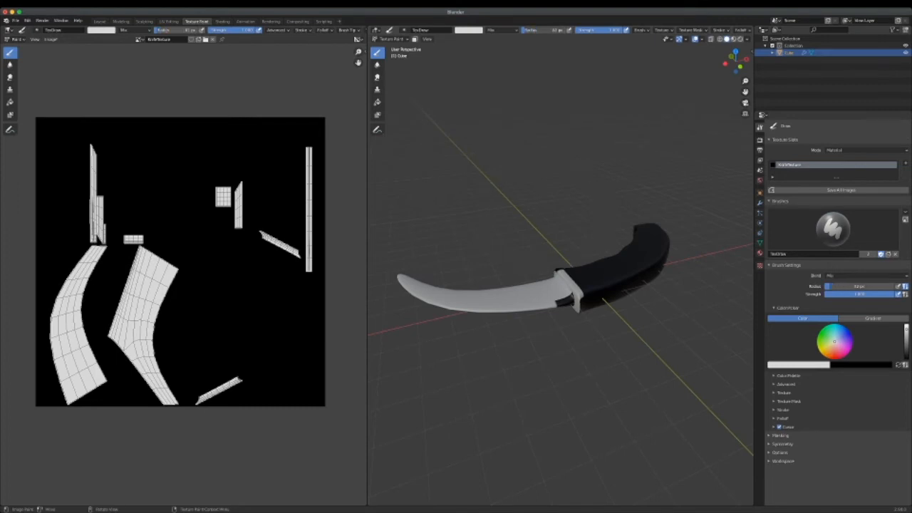
Fill the masked blade and guard faces with white using the Fill tool, and return to the Draw brush.
scroll(576, 326, up, 8)
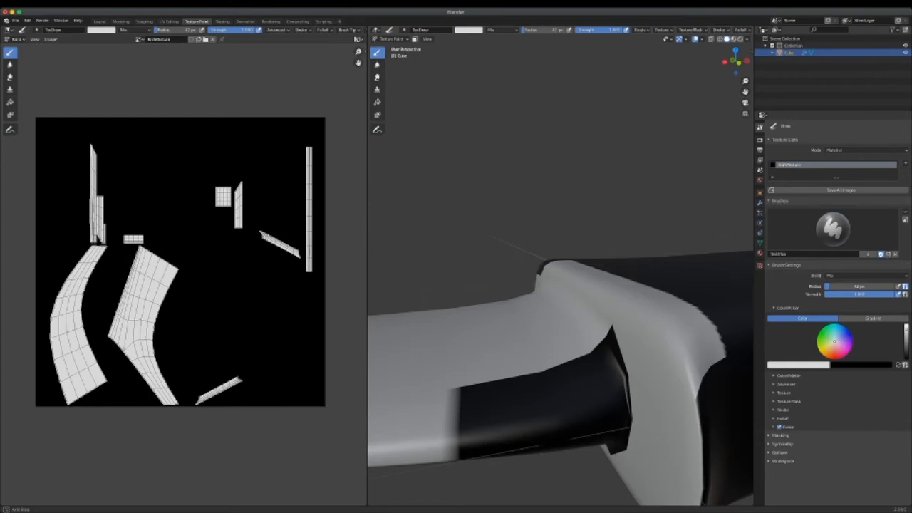
scroll(580, 324, down, 4)
drag(580, 324, 579, 355)
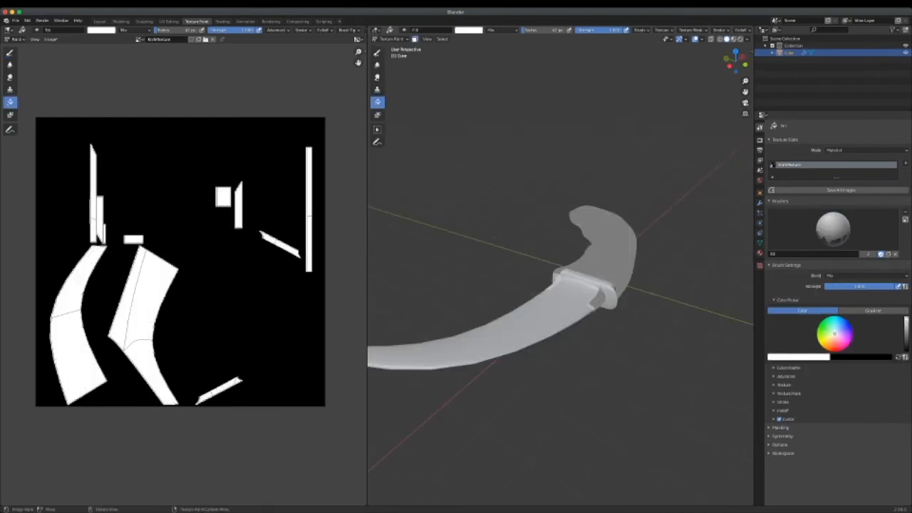
click(378, 53)
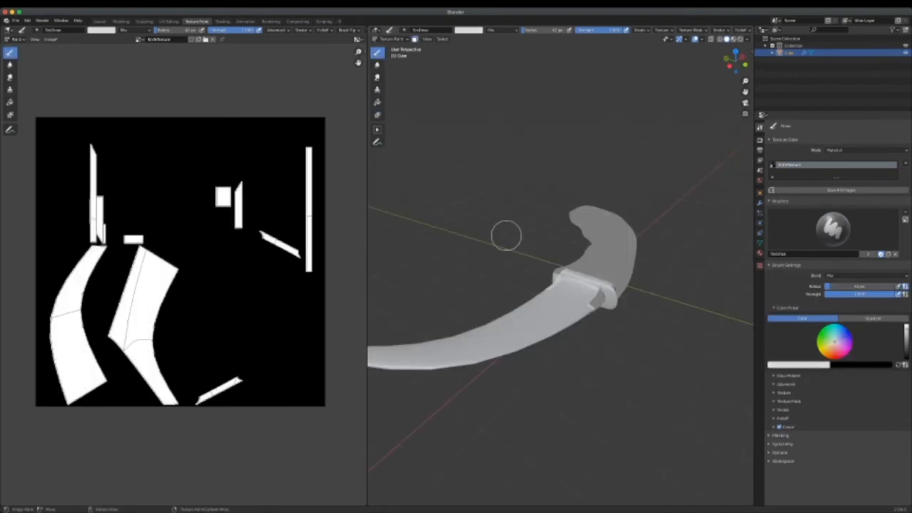
Fill the masked blade and guard faces with black using the Fill tool, and refill them with a light grey.
mouse_move(558, 282)
middle_down()
mouse_move(561, 235)
mouse_move(413, 190)
middle_up()
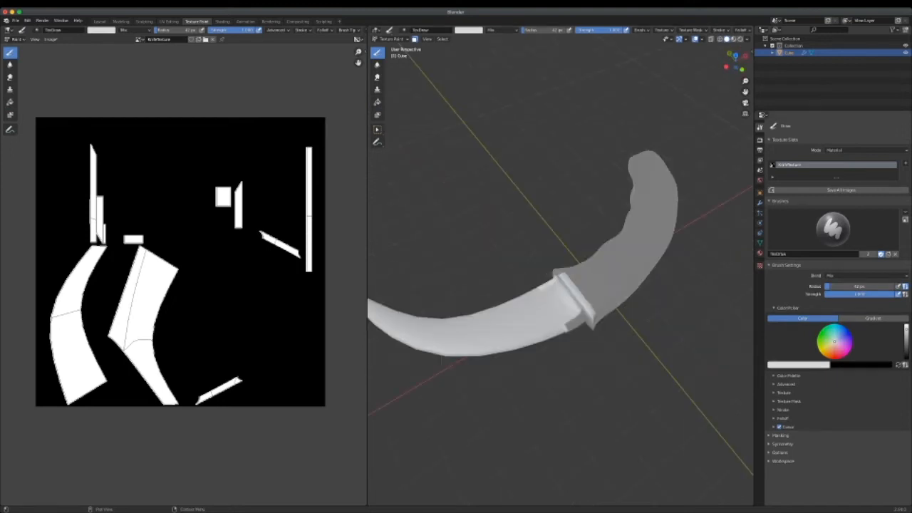
key(x)
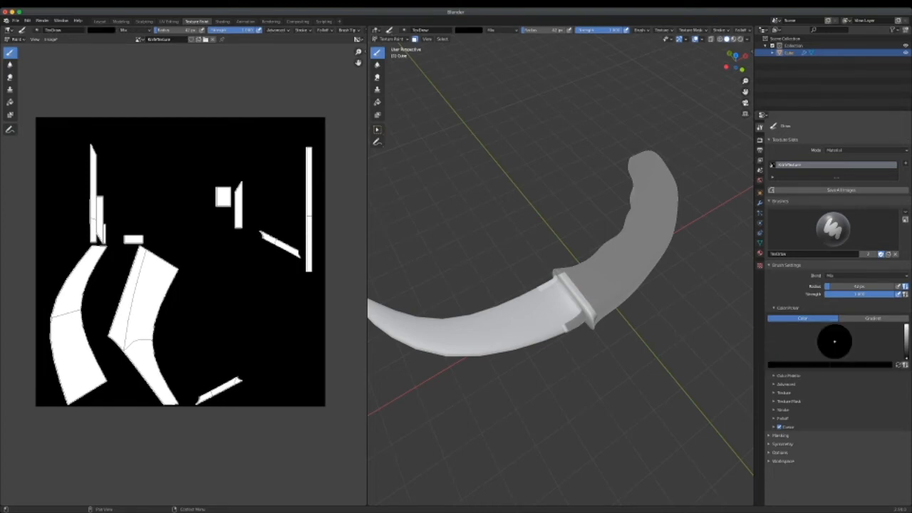
click(378, 102)
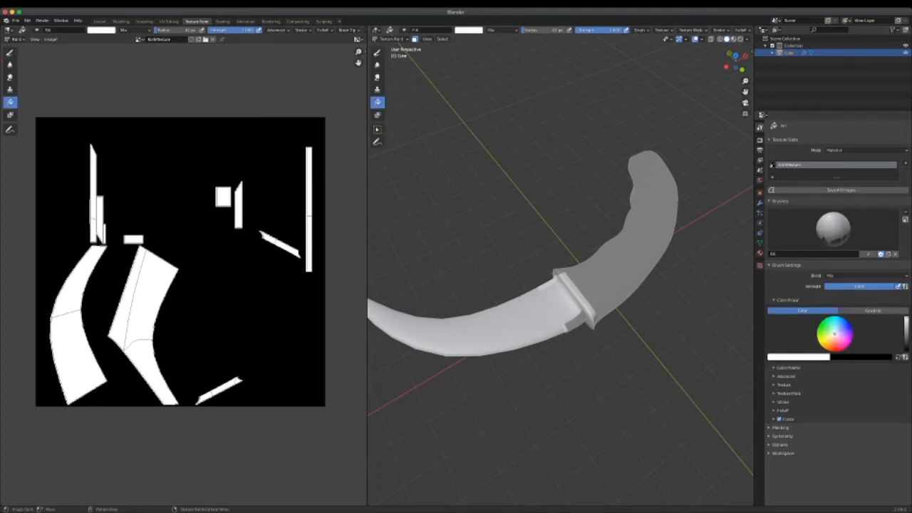
middle_drag(556, 299, 585, 258)
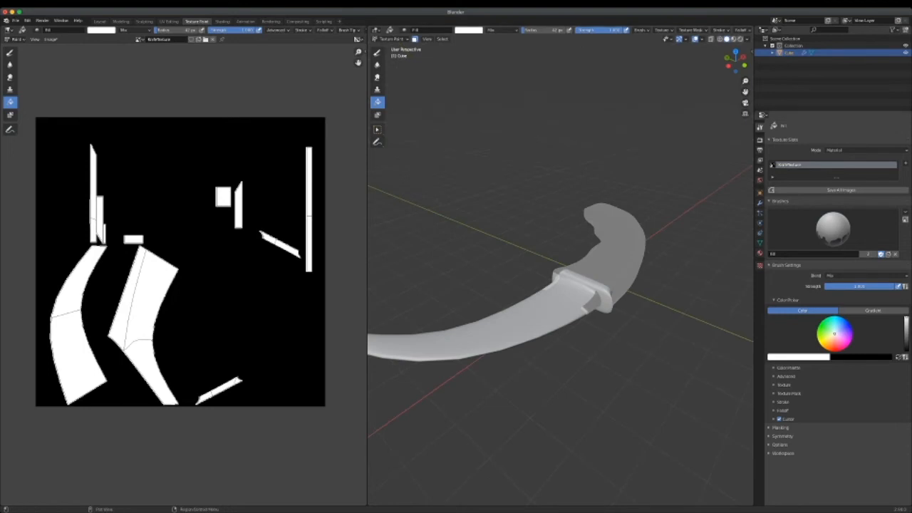
drag(906, 319, 907, 351)
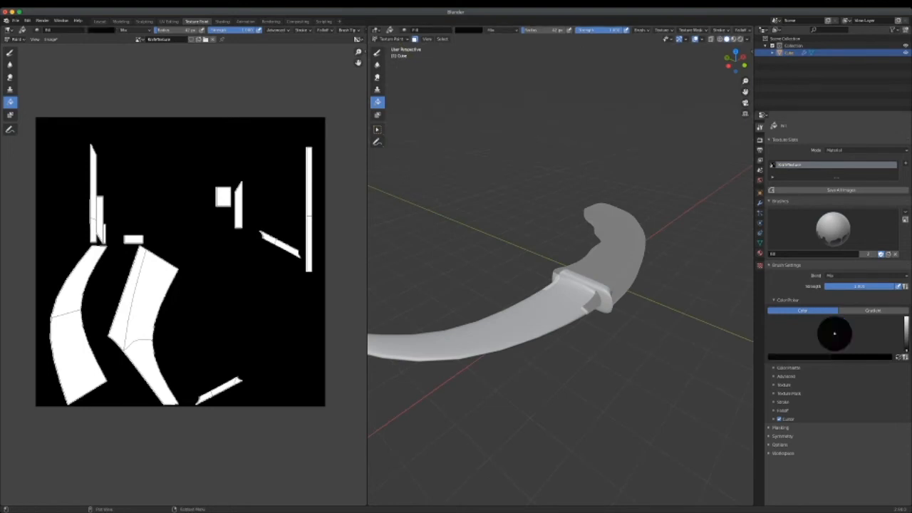
click(534, 311)
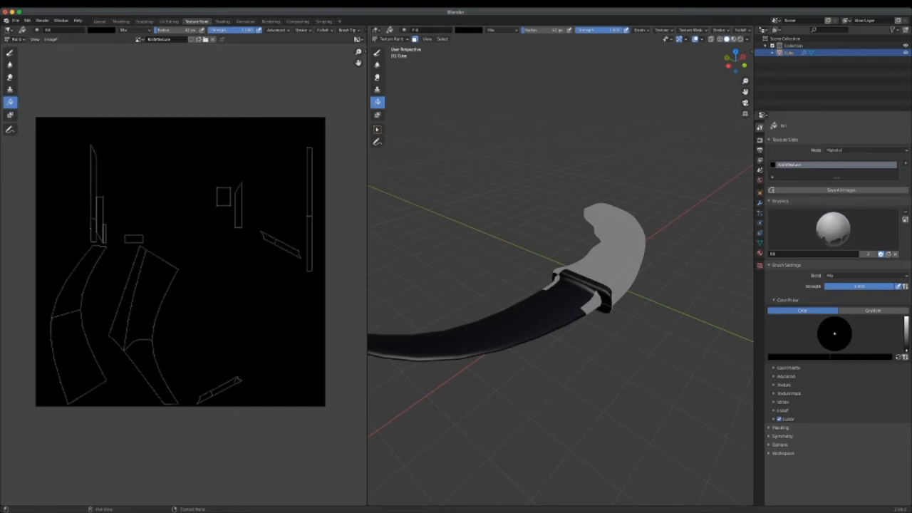
drag(907, 350, 907, 322)
click(533, 311)
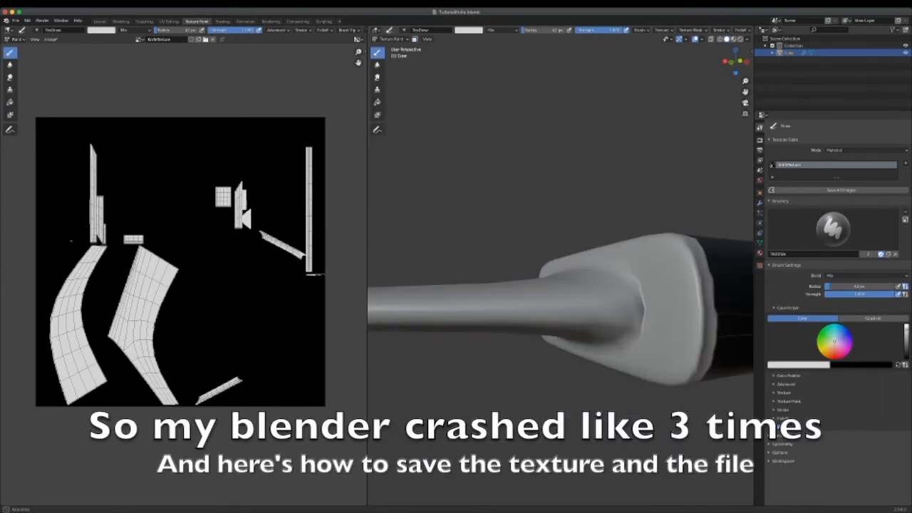
Save the Blender file and the knife's texture image.
middle_drag(595, 399, 557, 388)
key(ctrl+s)
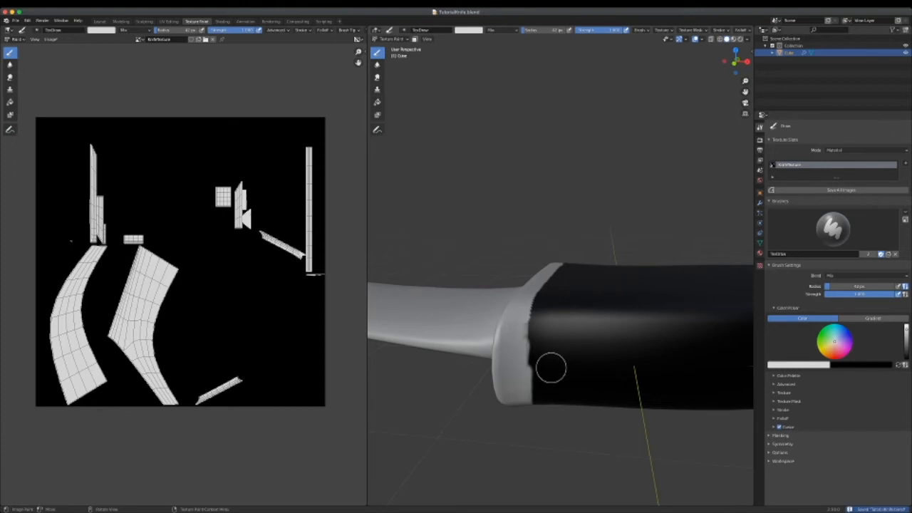
middle_drag(551, 368, 559, 385)
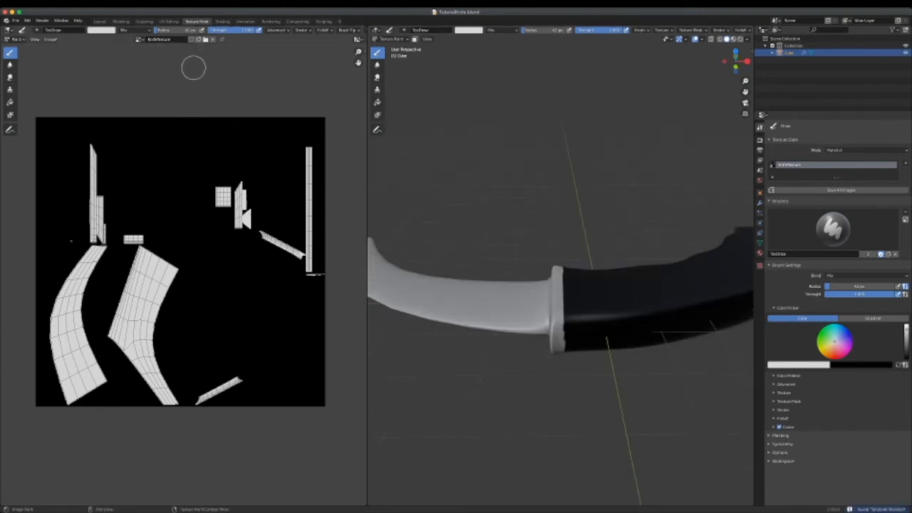
click(50, 39)
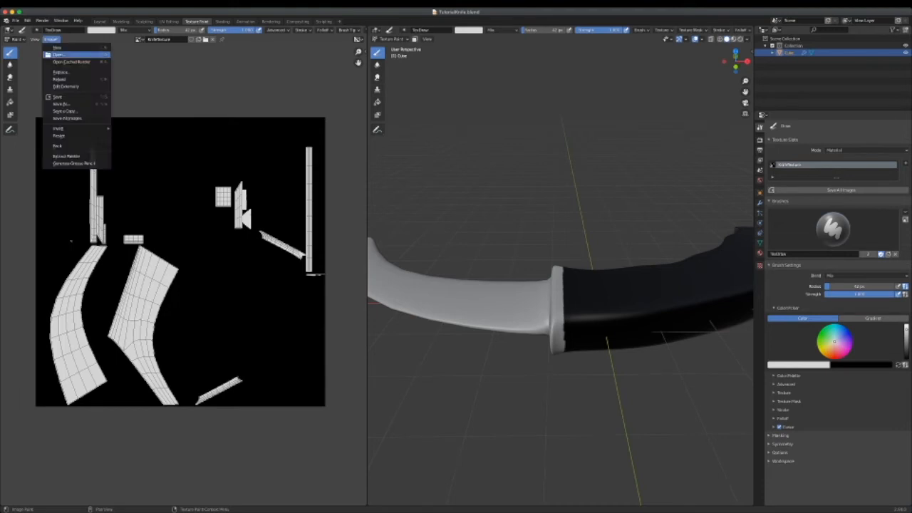
click(59, 97)
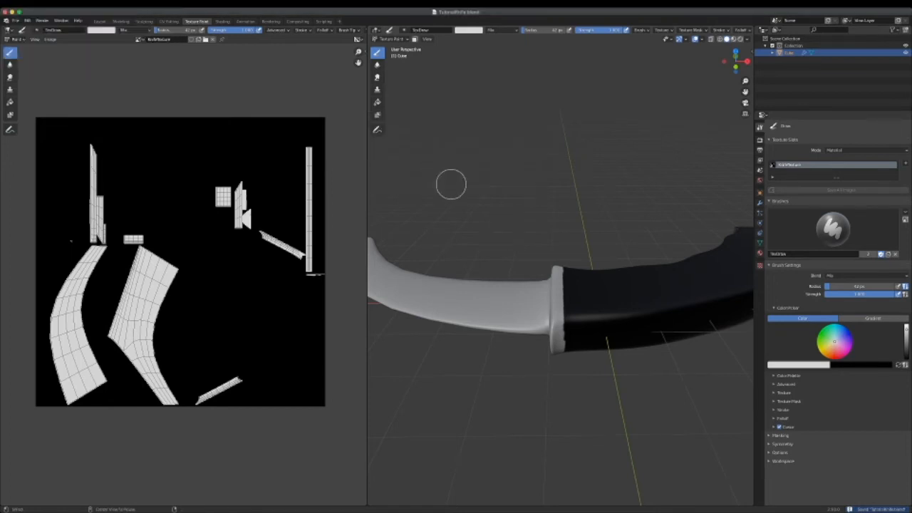
key(alt+s)
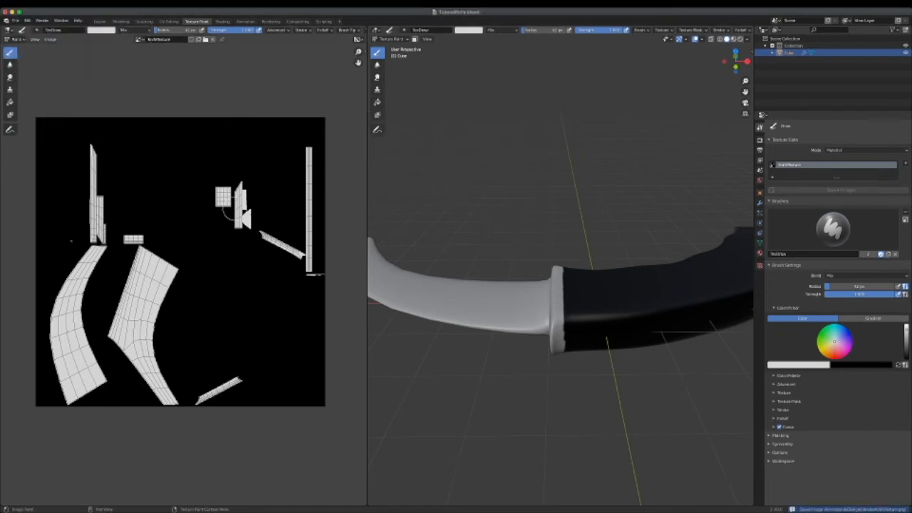
key(ctrl+z)
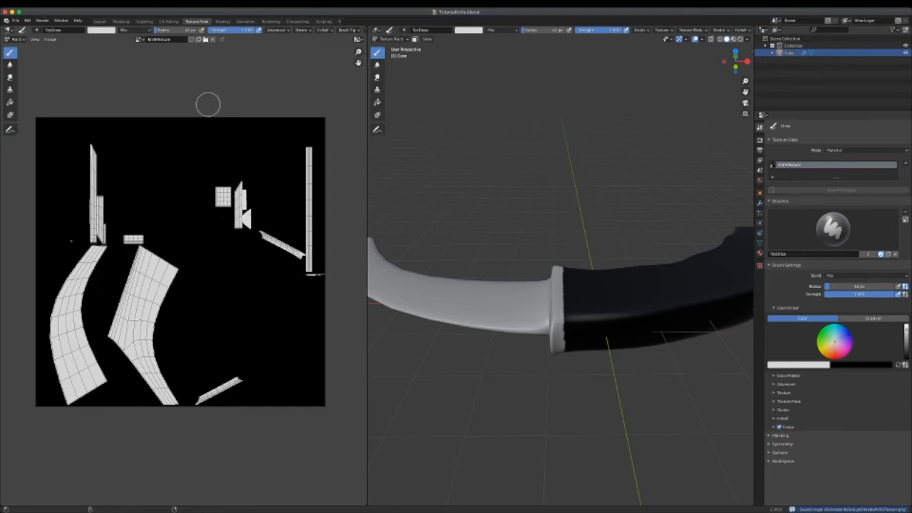
key(ctrl+s)
Enter Edit Mode and start a new face selection on the handle's finger grooves beside the guard.
middle_drag(562, 238, 471, 281)
middle_drag(568, 282, 553, 258)
scroll(563, 283, up, 1)
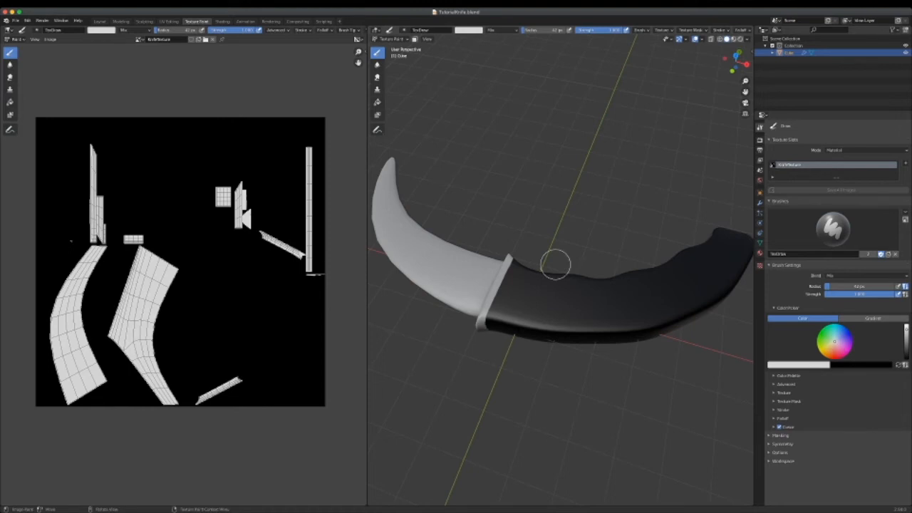
key(Tab)
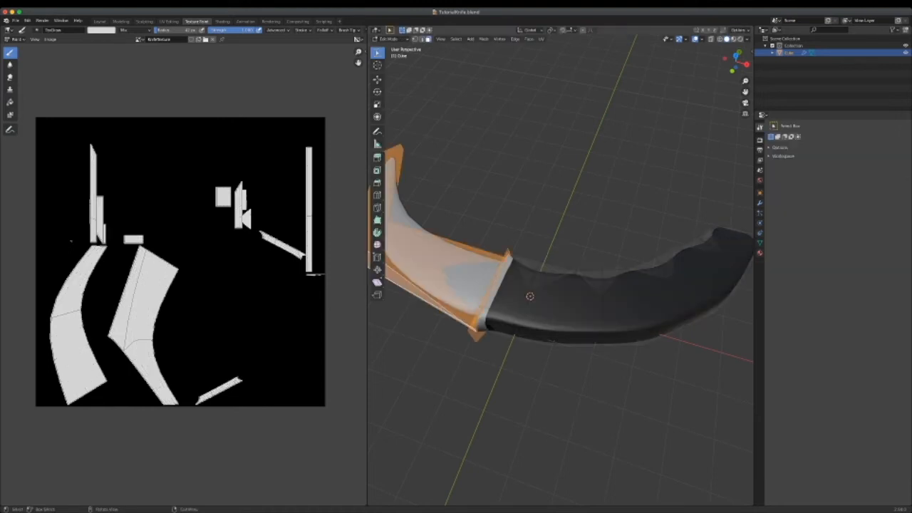
middle_drag(606, 285, 492, 295)
scroll(561, 276, up, 4)
click(580, 276)
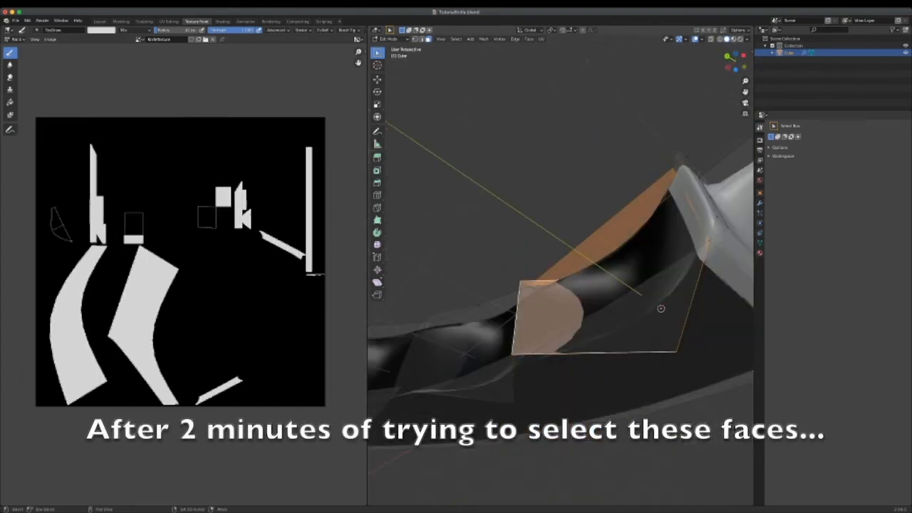
Add the next faces along the handle's wavy finger-groove edge to the selection.
middle_drag(661, 309, 570, 321)
shift+click(439, 335)
middle_drag(498, 320, 499, 356)
scroll(556, 385, up, 5)
shift+click(456, 388)
middle_drag(456, 388, 531, 235)
shift+click(470, 296)
scroll(491, 321, up, 5)
shift+click(492, 349)
Extend the selection with the remaining finger-groove faces up to the butt end of the handle.
scroll(513, 349, down, 5)
scroll(531, 321, up, 4)
middle_drag(542, 385, 570, 328)
shift+click(695, 335)
middle_drag(641, 335, 585, 286)
shift+click(595, 239)
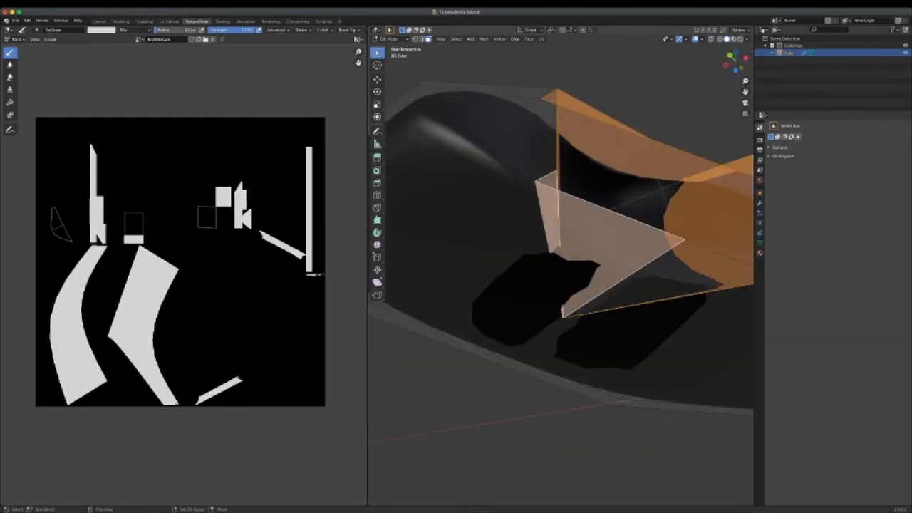
shift+click(649, 279)
scroll(627, 285, down, 4)
middle_drag(628, 285, 585, 307)
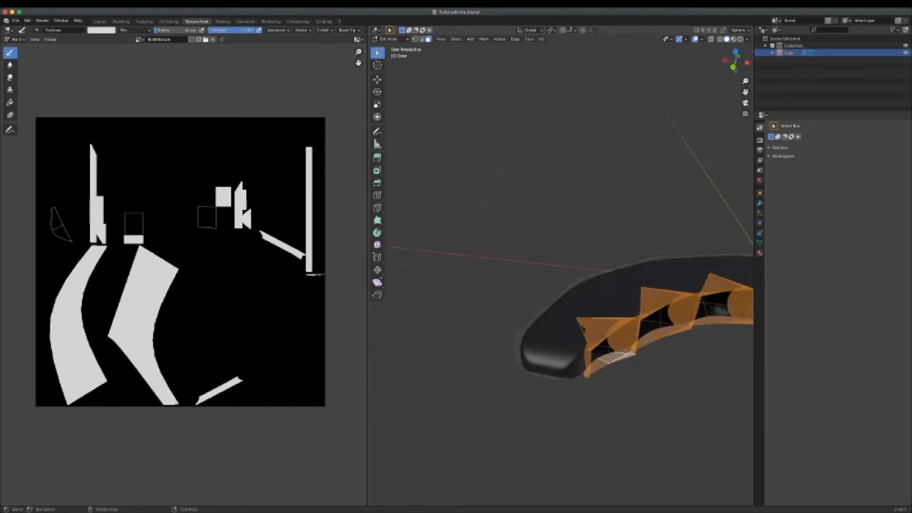
Return to Texture Paint mode and enable the face selection mask for the finger-groove faces.
key(Tab)
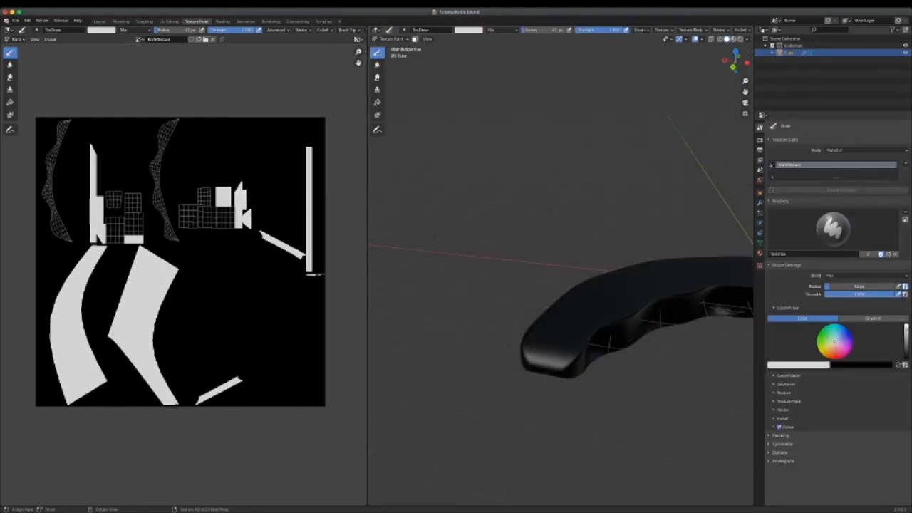
click(415, 39)
middle_drag(586, 199, 542, 207)
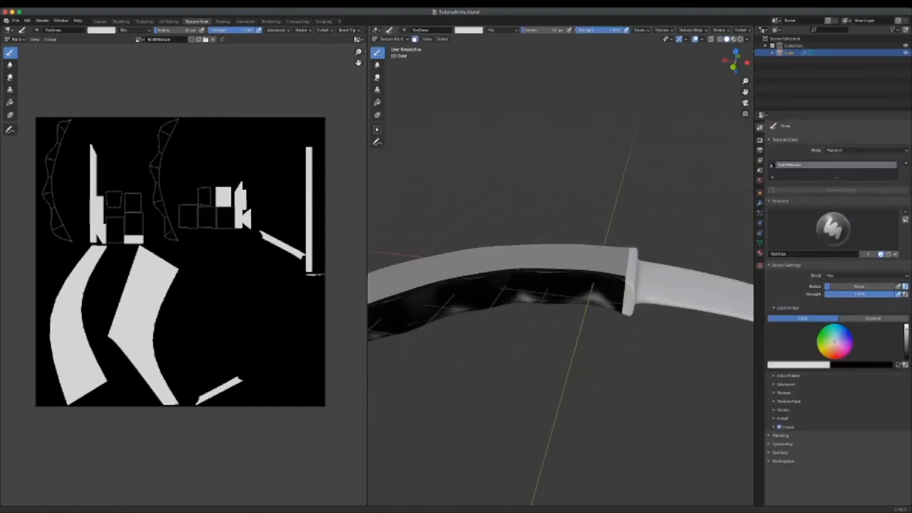
mouse_move(412, 194)
middle_down()
mouse_move(435, 196)
mouse_move(440, 92)
mouse_move(498, 220)
middle_up()
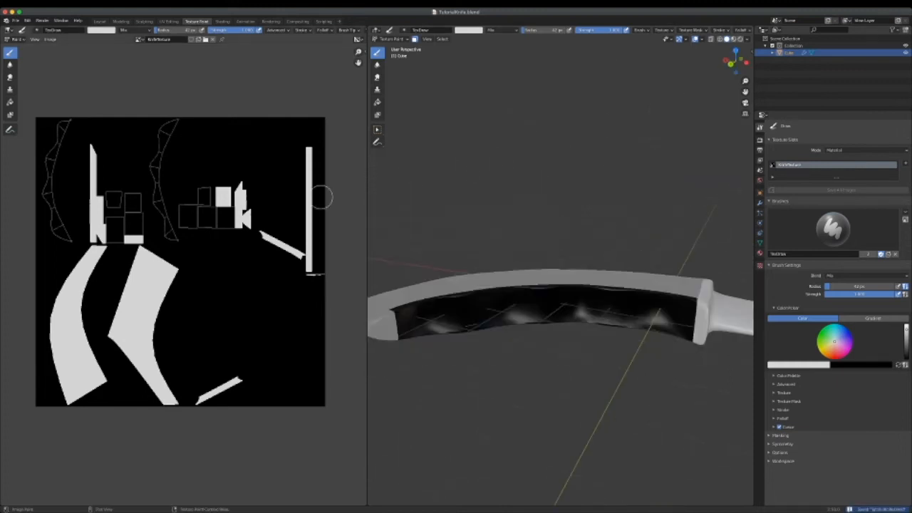
Save the texture image and the Blender file before painting the grooves.
key(alt+s)
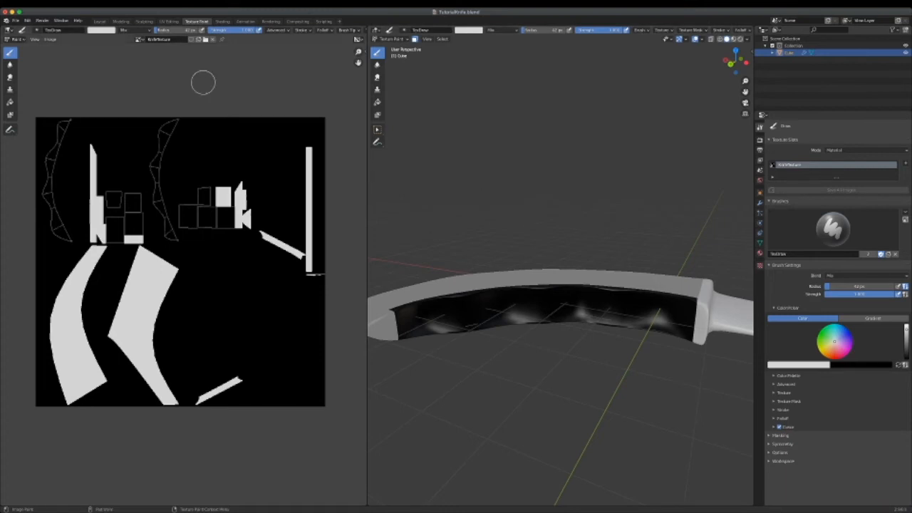
key(alt+s)
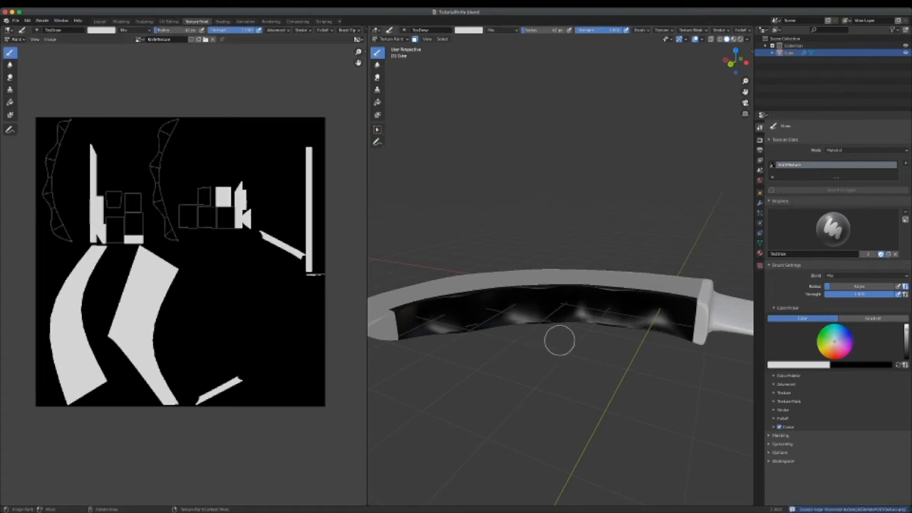
key(ctrl+s)
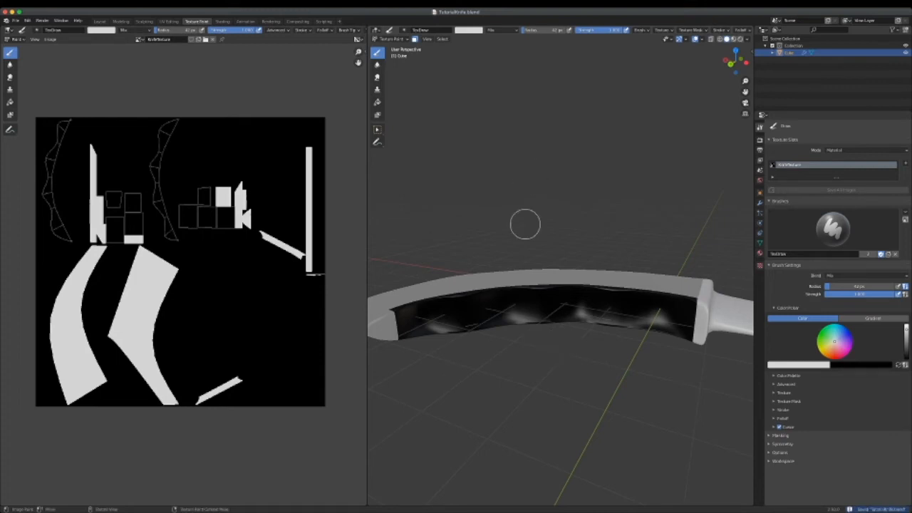
Darken the Draw brush colour, dab it on the masked grooves, and fill them light grey with the Fill tool.
mouse_move(485, 305)
middle_down()
mouse_move(485, 285)
mouse_move(679, 322)
middle_up()
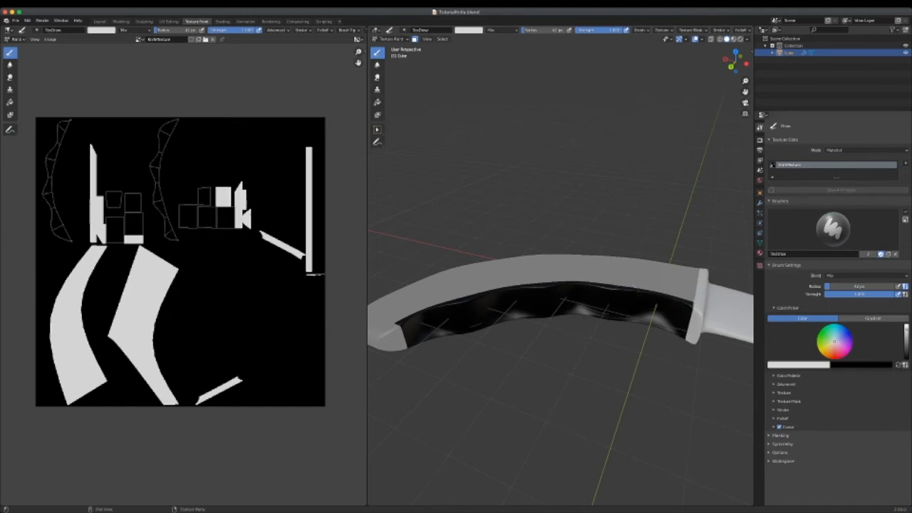
drag(907, 329, 907, 352)
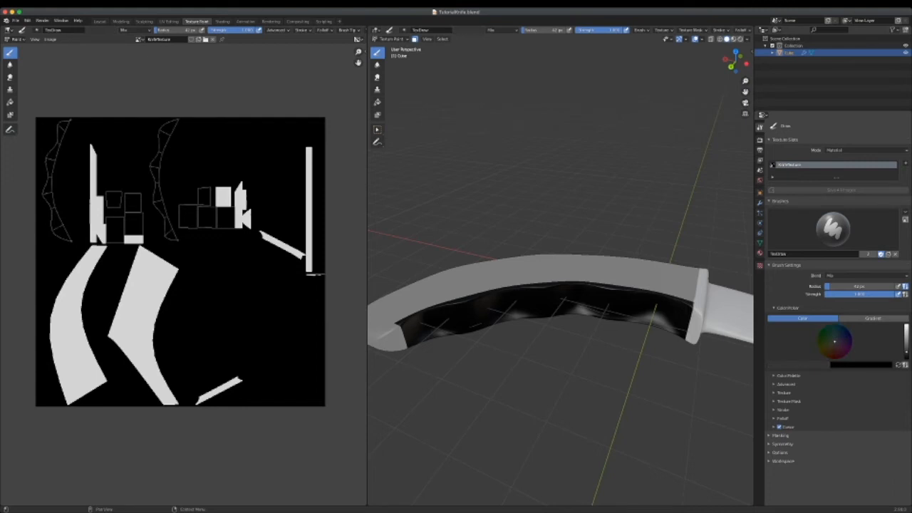
click(678, 344)
click(378, 102)
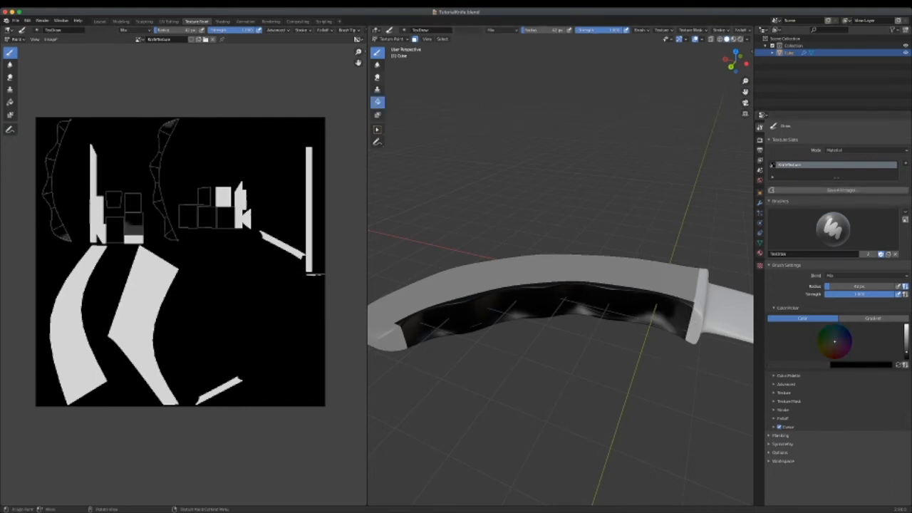
click(543, 303)
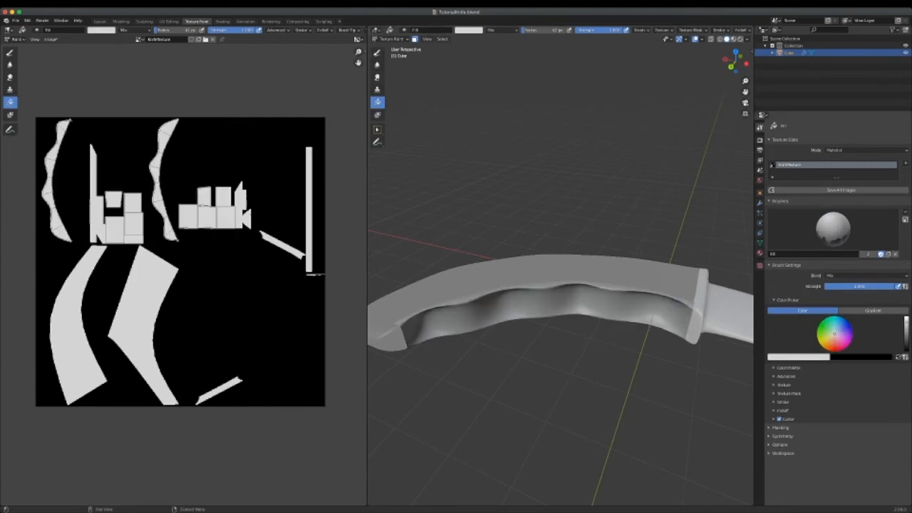
Refill the finger-groove faces with dark grey, brighten it to a medium-dark grey, and return to the Draw brush.
drag(907, 323, 907, 346)
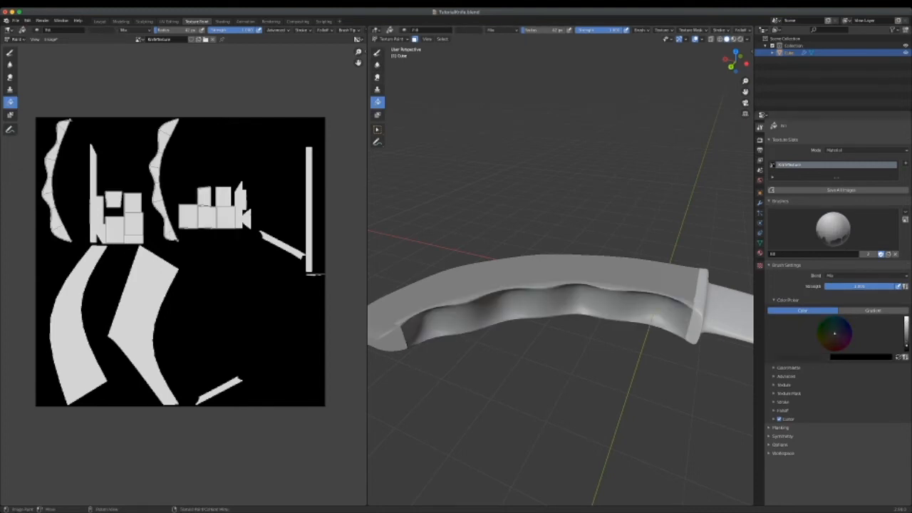
click(556, 303)
drag(907, 345, 907, 338)
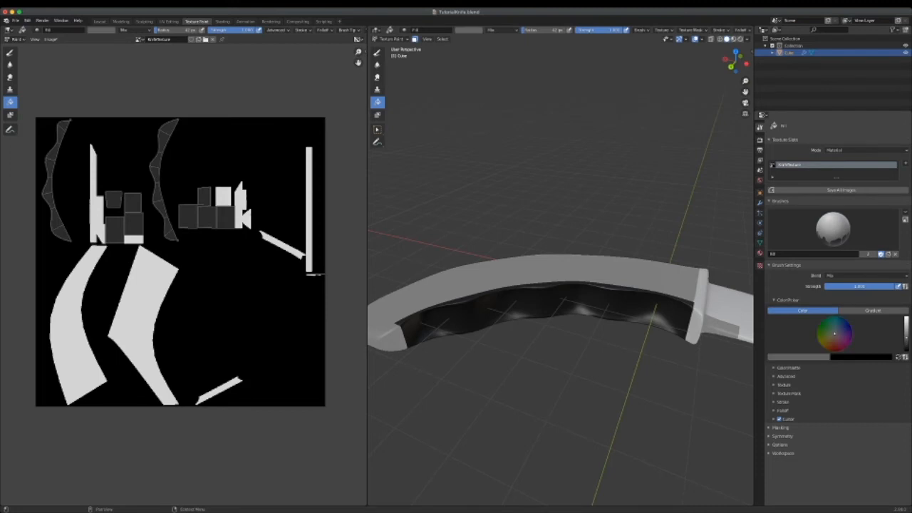
click(556, 305)
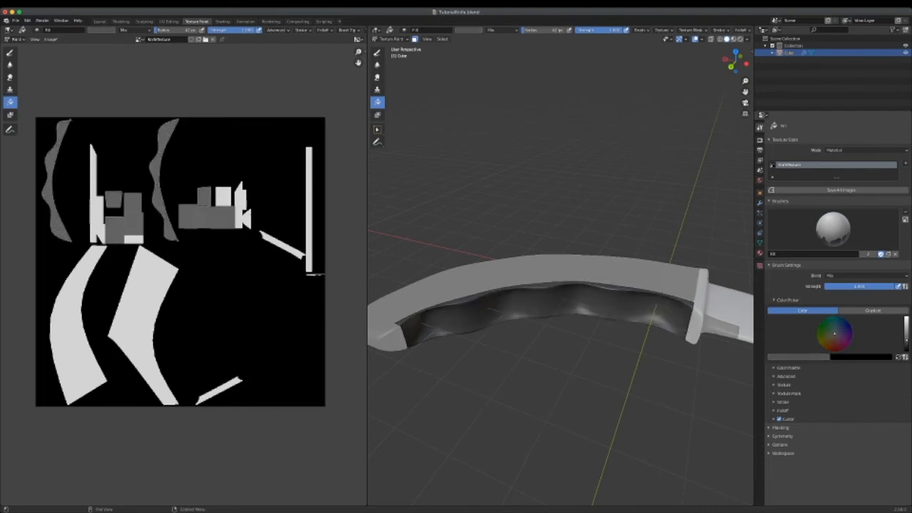
click(378, 52)
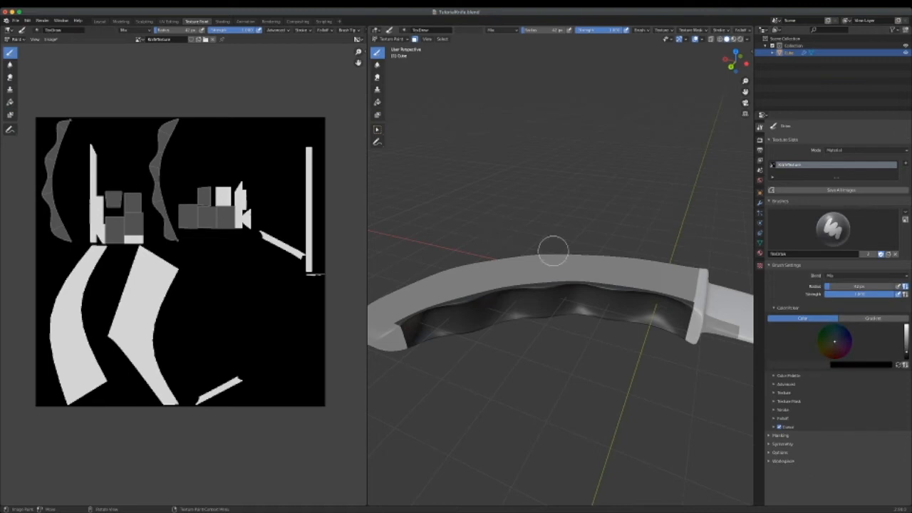
Save the Blender file and the texture image with the grey finger grooves.
middle_drag(553, 251, 520, 253)
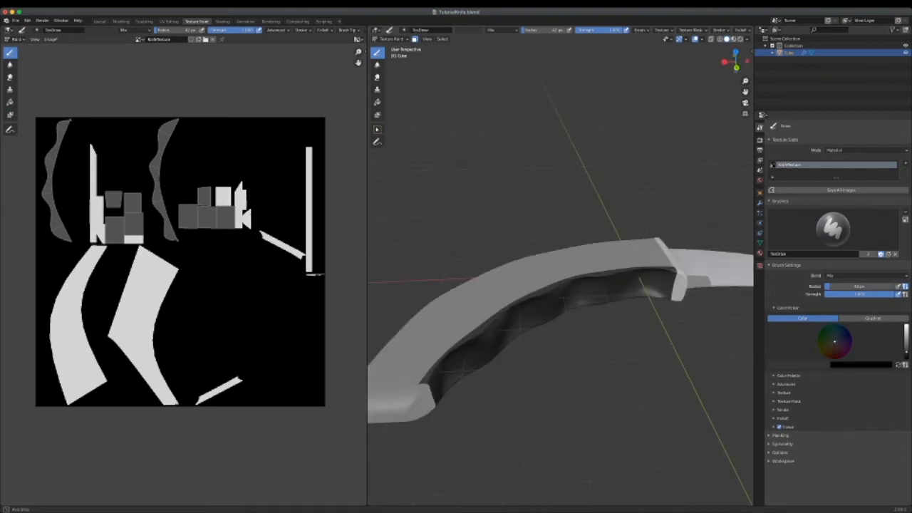
mouse_move(520, 254)
middle_down()
mouse_move(499, 257)
mouse_move(416, 185)
middle_up()
key(ctrl+s)
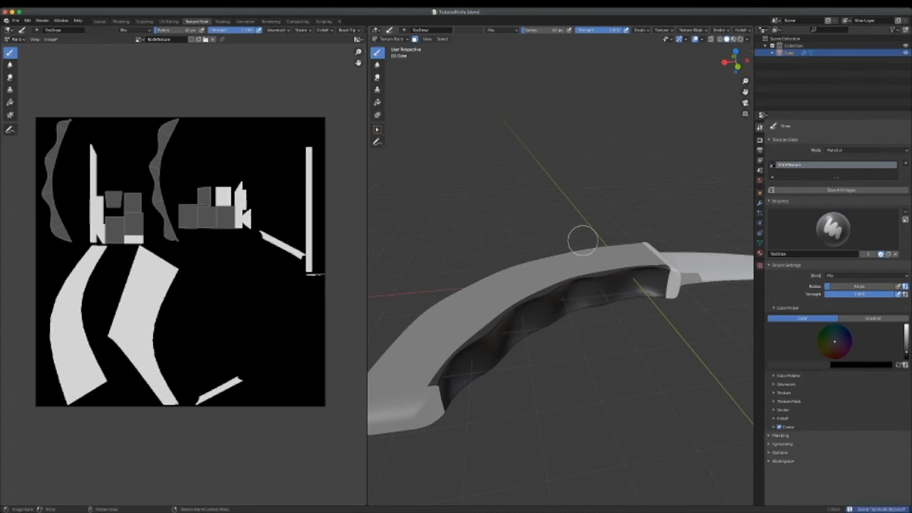
key(alt+s)
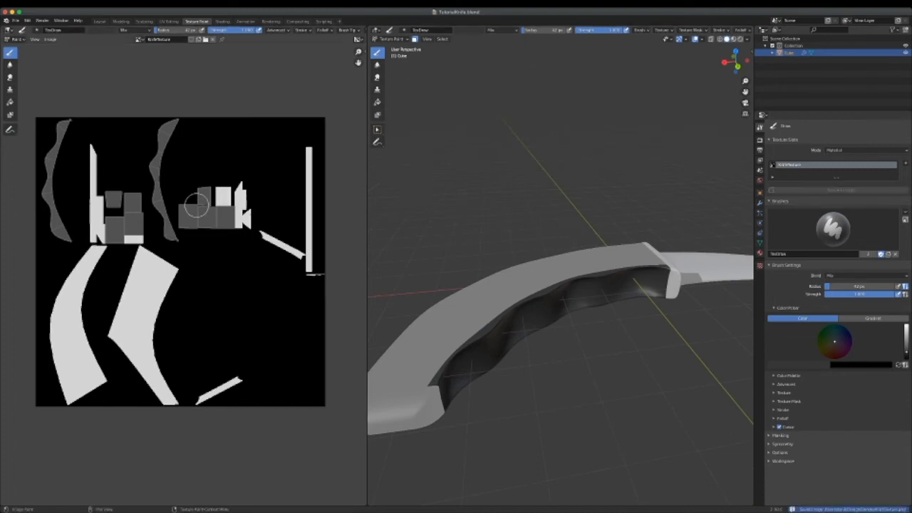
In Edit Mode, select the handle's side, spine and end faces outside the finger grooves, and return to Texture Paint.
middle_drag(499, 271, 544, 234)
key(Tab)
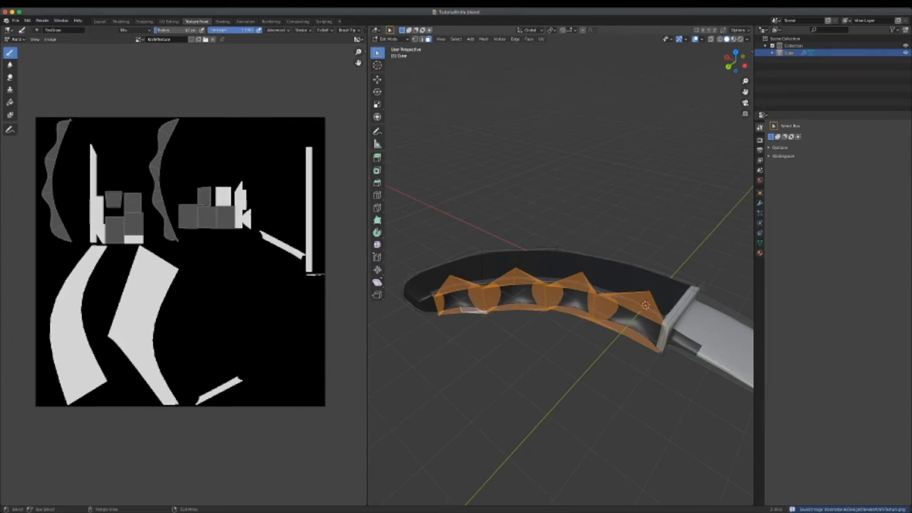
middle_drag(556, 300, 528, 296)
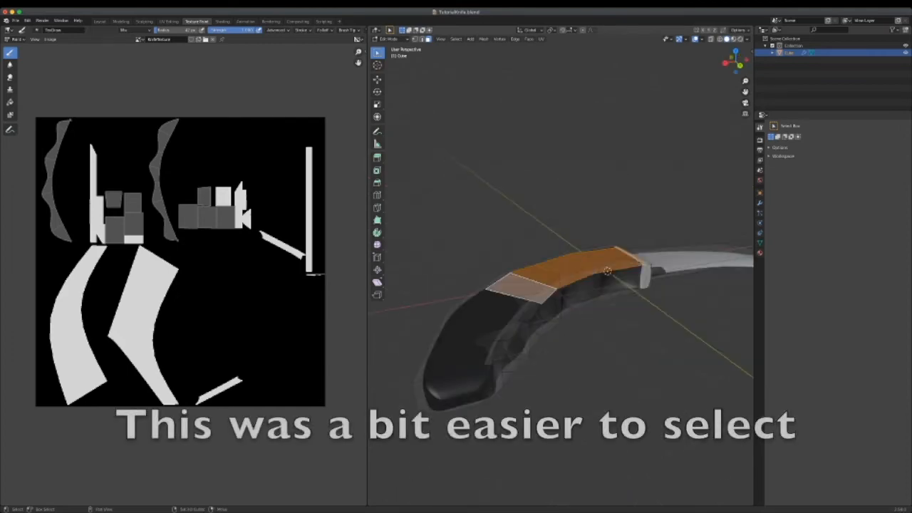
middle_drag(563, 285, 642, 314)
shift+click(542, 324)
middle_drag(542, 324, 549, 342)
shift+click(546, 380)
shift+click(538, 381)
middle_drag(545, 380, 574, 296)
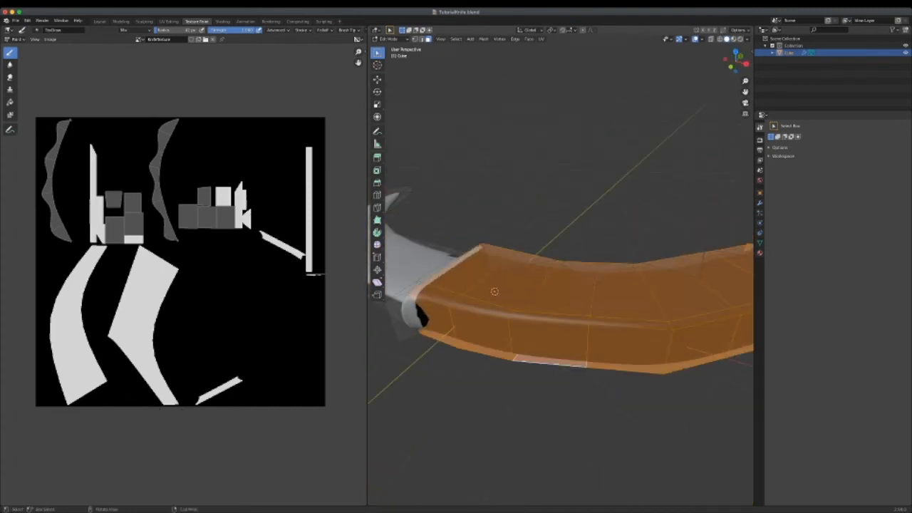
key(Tab)
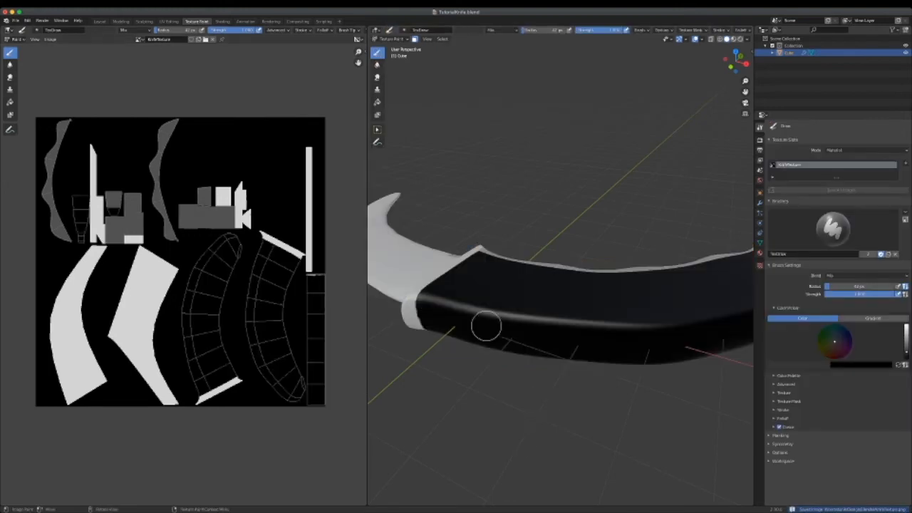
Tint the Draw brush colour dark red-brown and paint a stroke on the butt end of the handle.
middle_drag(486, 326, 513, 342)
shift+middle_drag(731, 320, 719, 320)
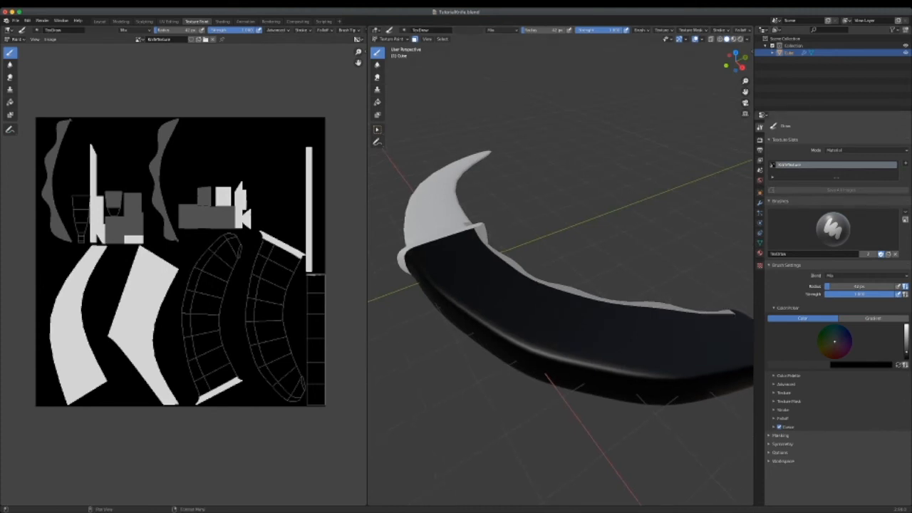
drag(835, 342, 836, 346)
scroll(703, 314, down, 2)
drag(703, 313, 667, 303)
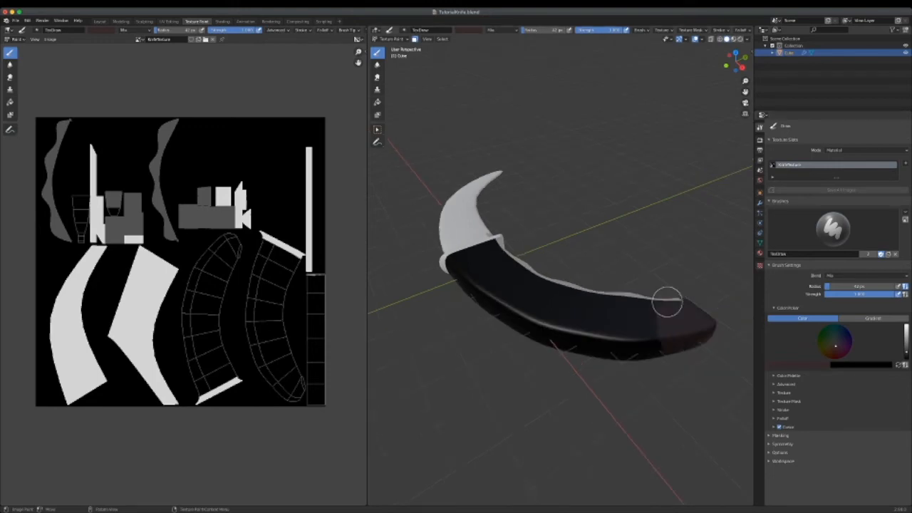
Fill the masked handle faces using the Fill tool, first with its current grey and again with dark maroon.
click(378, 102)
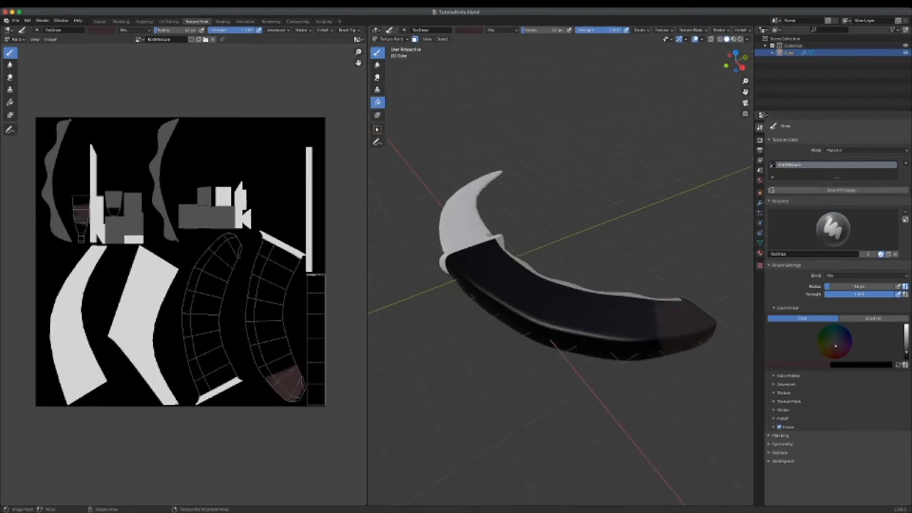
click(606, 310)
drag(835, 334, 835, 341)
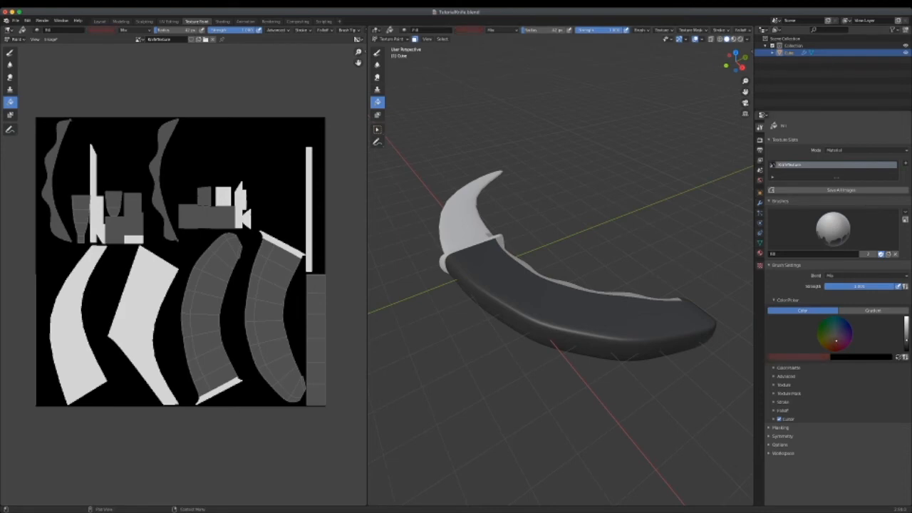
drag(906, 340, 906, 344)
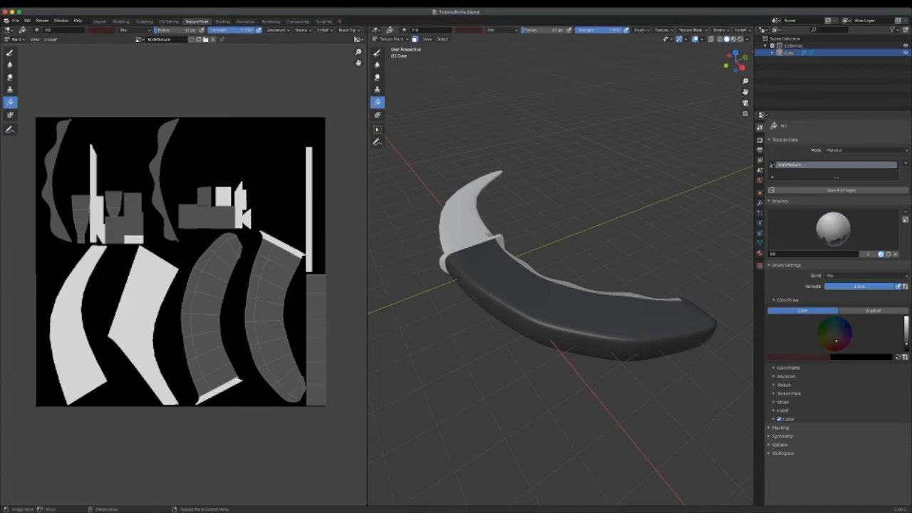
click(577, 303)
Brighten the maroon and refill the handle faces, and shift the hue to brown for another fill.
middle_drag(577, 303, 506, 303)
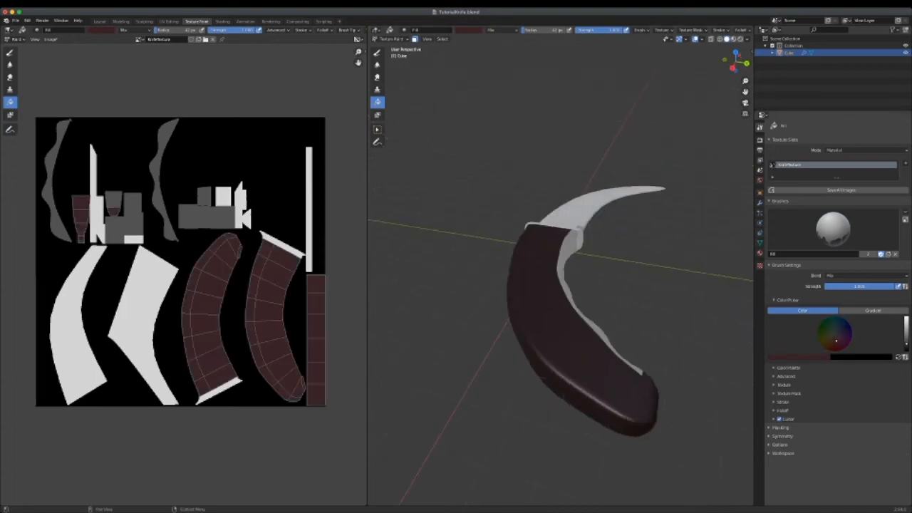
drag(906, 344, 907, 340)
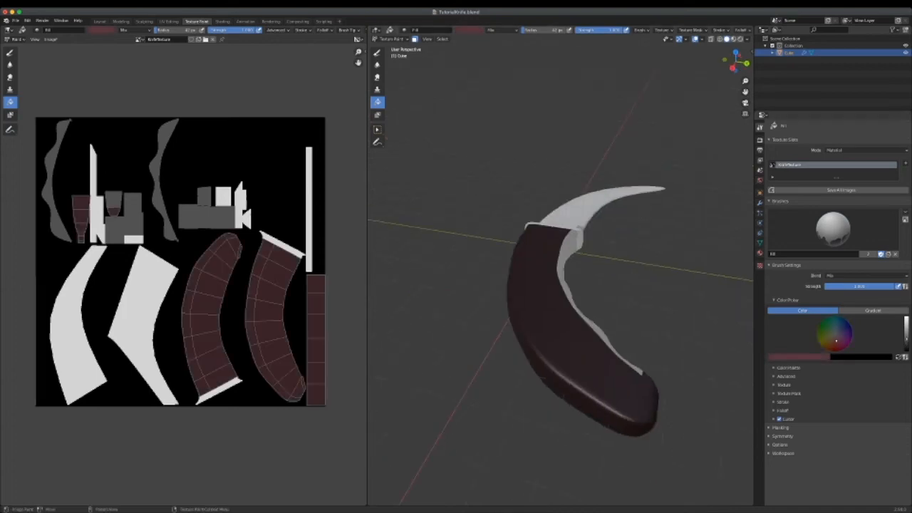
click(563, 307)
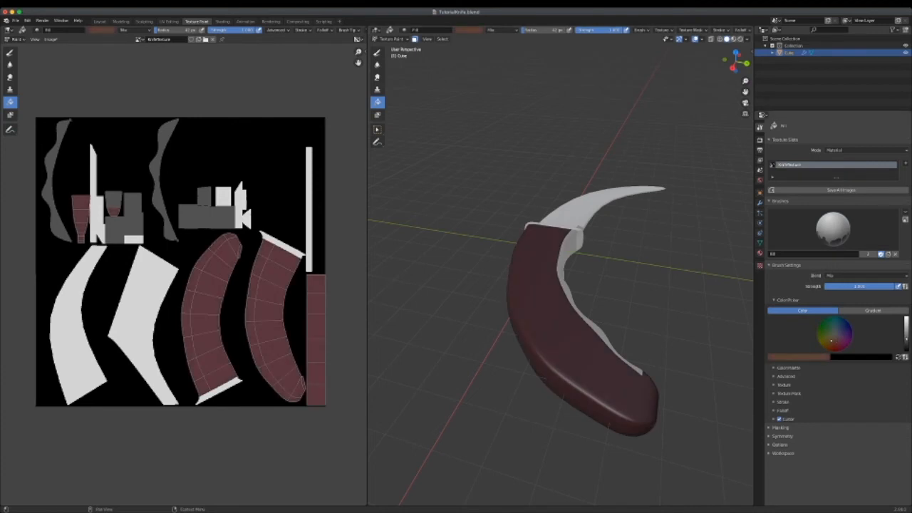
click(570, 307)
middle_drag(570, 306, 485, 306)
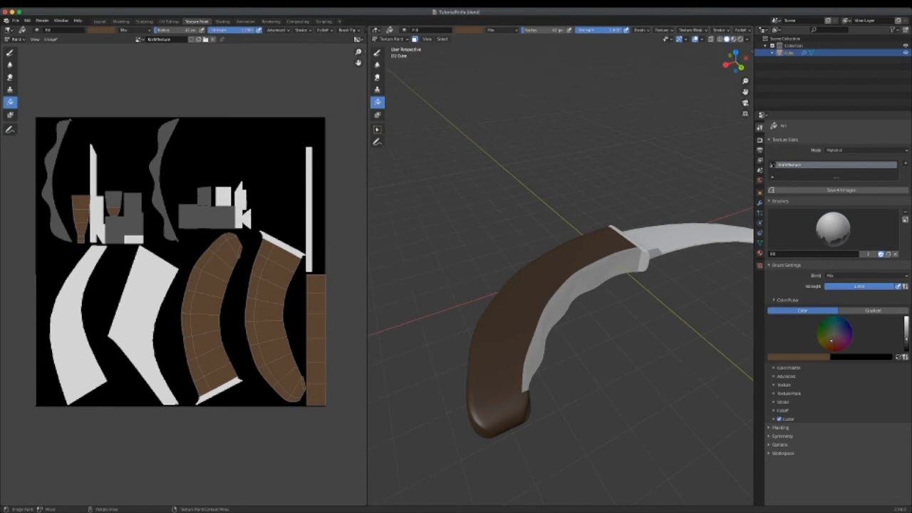
Turn off face masking, fill the whole knife with brown, and undo that fill.
key(m)
middle_drag(556, 321, 507, 285)
click(563, 285)
middle_drag(563, 299, 499, 300)
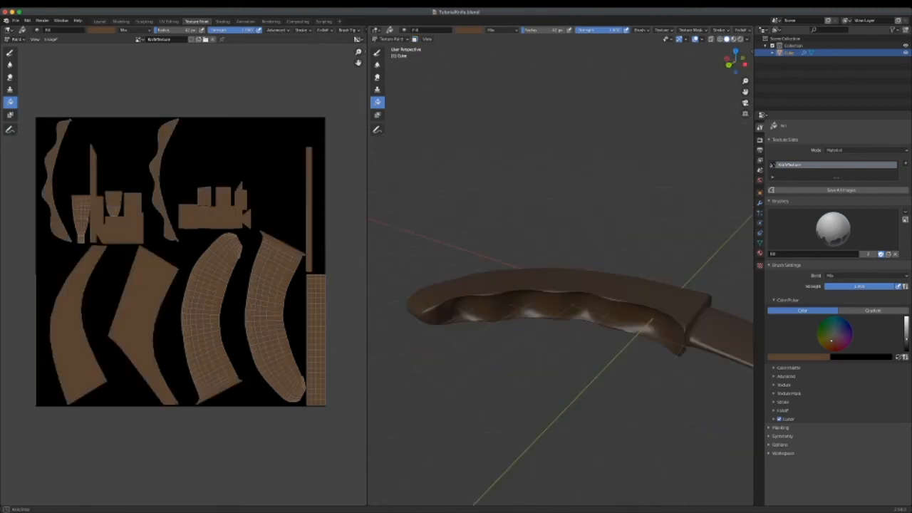
key(ctrl+z)
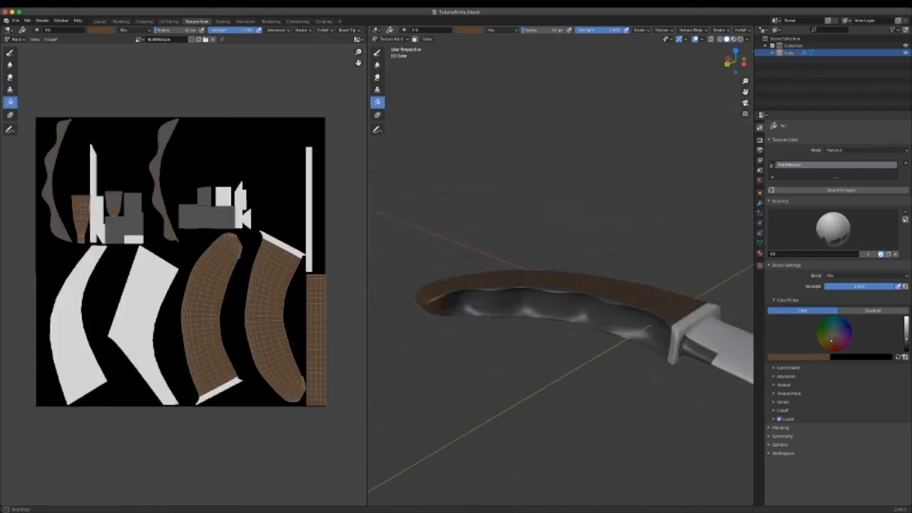
Return to the Draw brush and change its colour to a near-white grey for touching up the guard and blade base.
shift+middle_drag(641, 320, 559, 303)
click(378, 53)
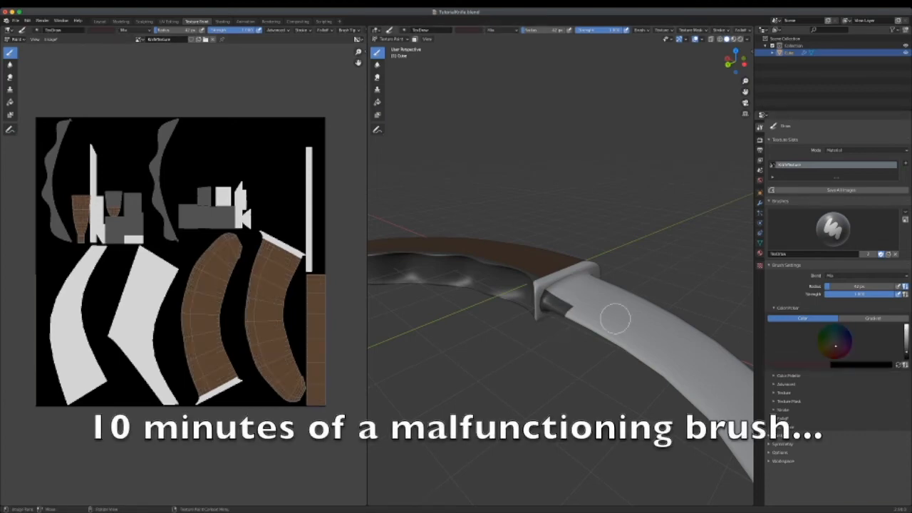
key(s)
key(s)
scroll(559, 307, up, 10)
key(s)
scroll(647, 354, down, 8)
click(377, 102)
click(378, 53)
key(s)
click(469, 29)
click(483, 70)
scroll(689, 336, up, 5)
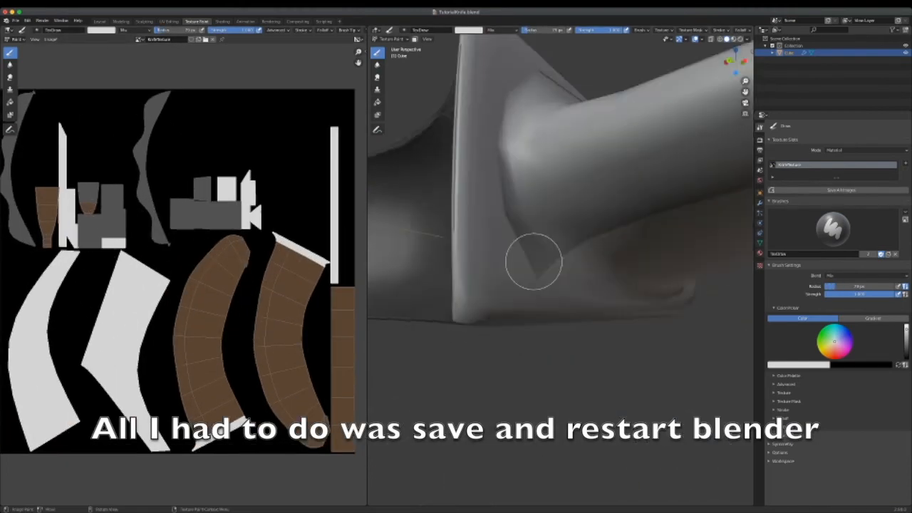
Inspect the guard and blade paint, and save the Blender file and the texture image with the brown handle.
middle_drag(534, 261, 557, 263)
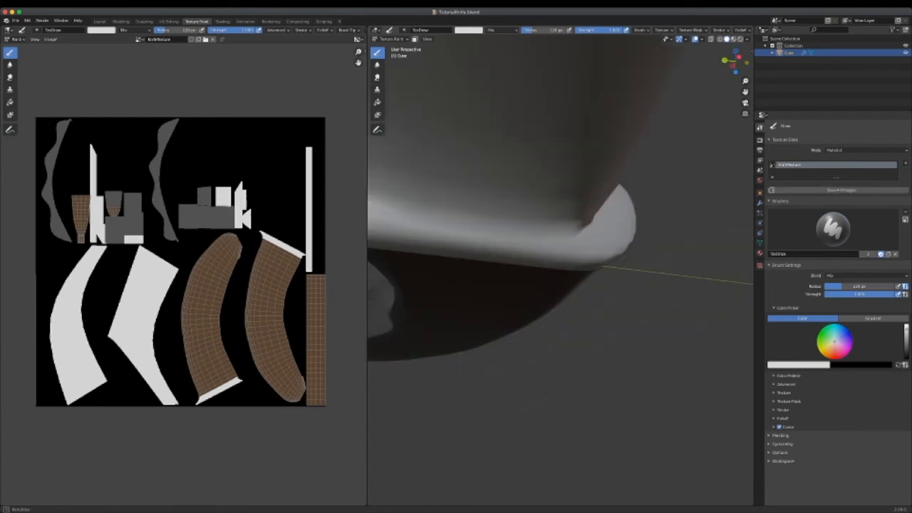
mouse_move(467, 200)
middle_down()
mouse_move(483, 347)
mouse_move(561, 288)
mouse_move(544, 308)
mouse_move(503, 315)
mouse_move(499, 345)
mouse_move(564, 285)
middle_up()
scroll(479, 343, down, 5)
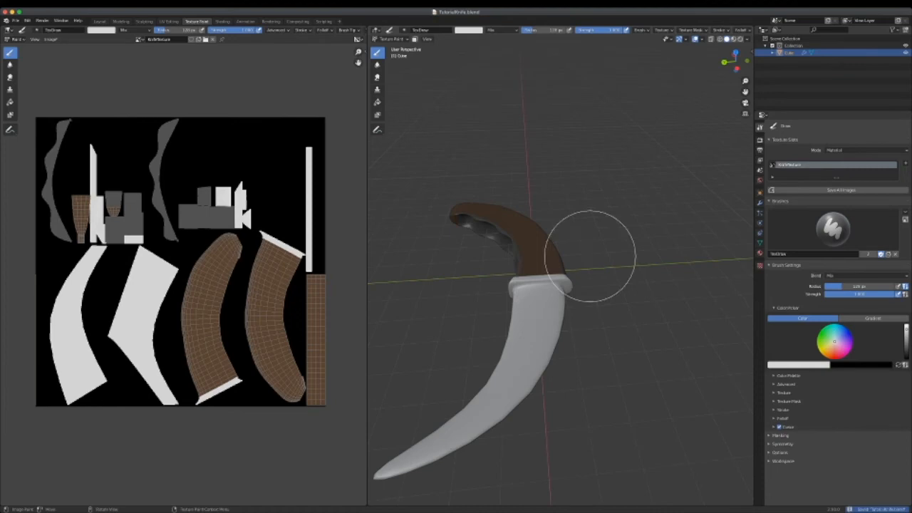
key(alt+s)
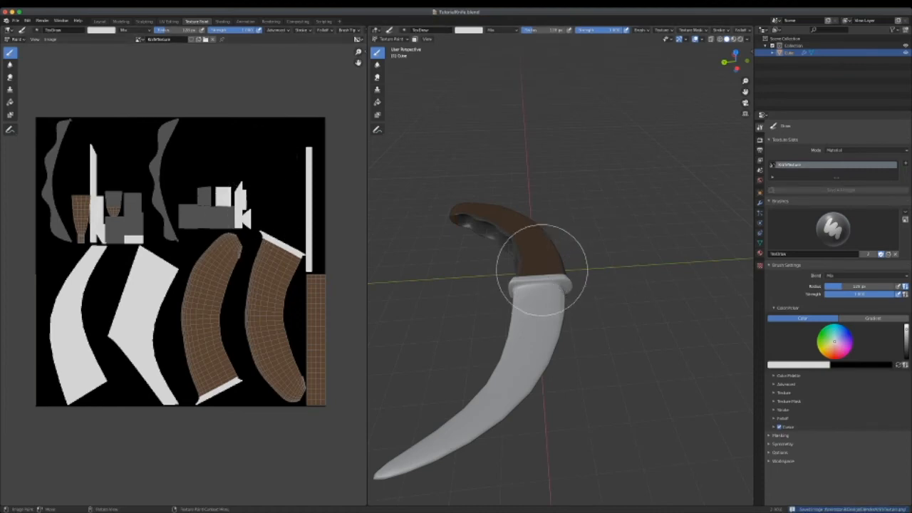
Inspect the painted knife in the Layout workspace using Material Preview shading.
mouse_move(542, 269)
middle_down()
mouse_move(601, 265)
mouse_move(557, 269)
middle_up()
scroll(601, 265, down, 4)
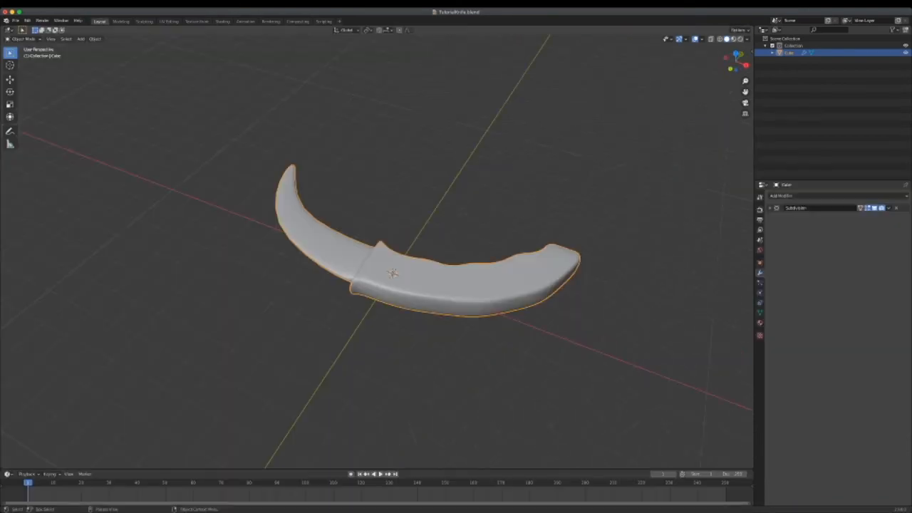
mouse_move(399, 285)
middle_down()
mouse_move(642, 239)
mouse_move(571, 321)
mouse_move(499, 299)
middle_up()
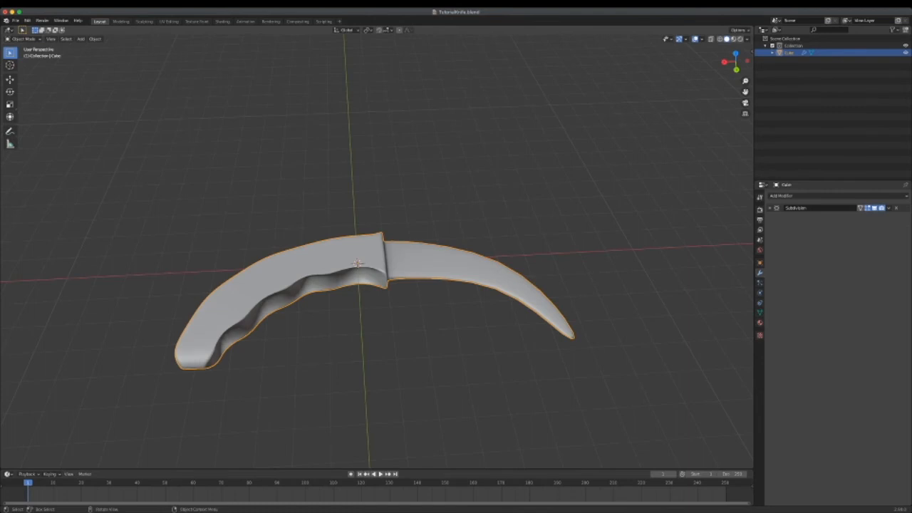
key(z)
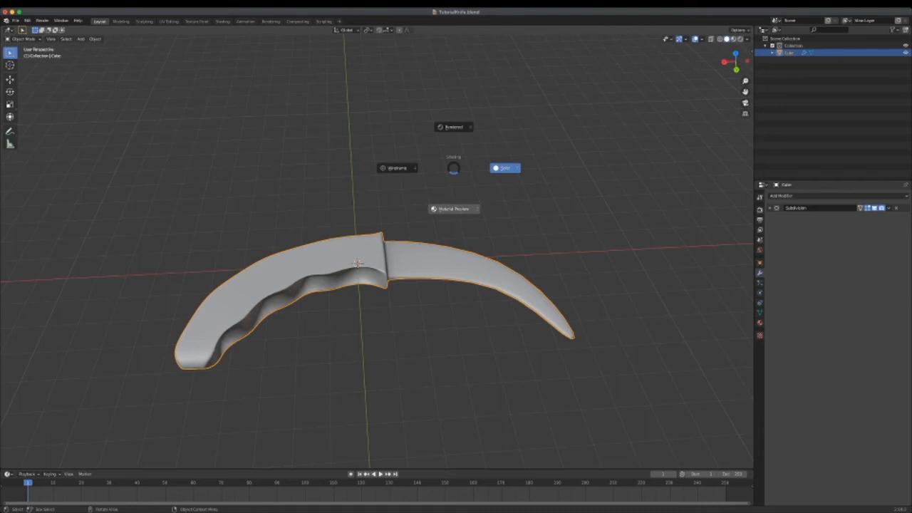
click(454, 209)
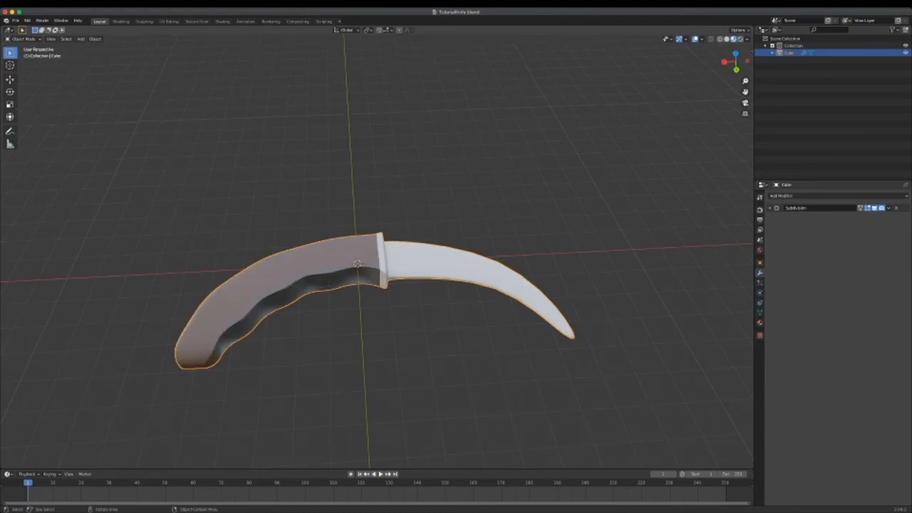
middle_drag(454, 209, 402, 191)
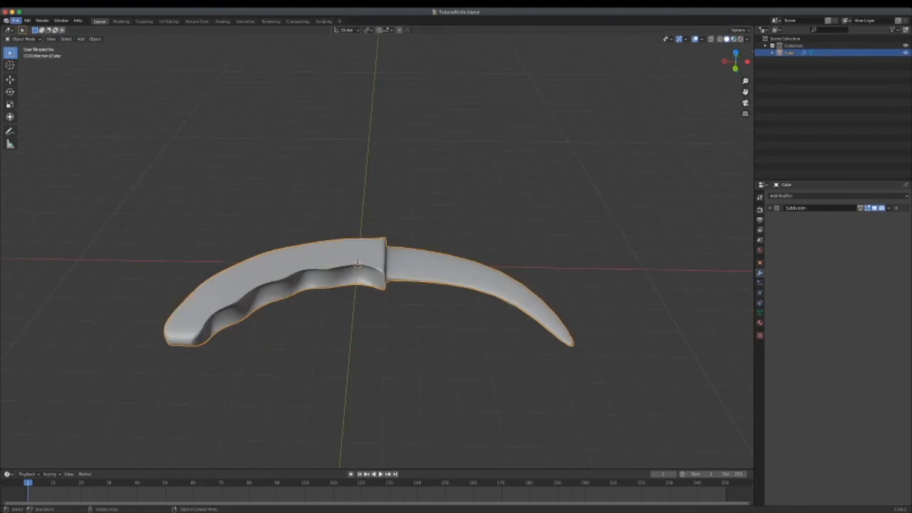
Bring up the export formats and choose FBX (.fbx) for the knife.
click(15, 20)
mouse_move(36, 105)
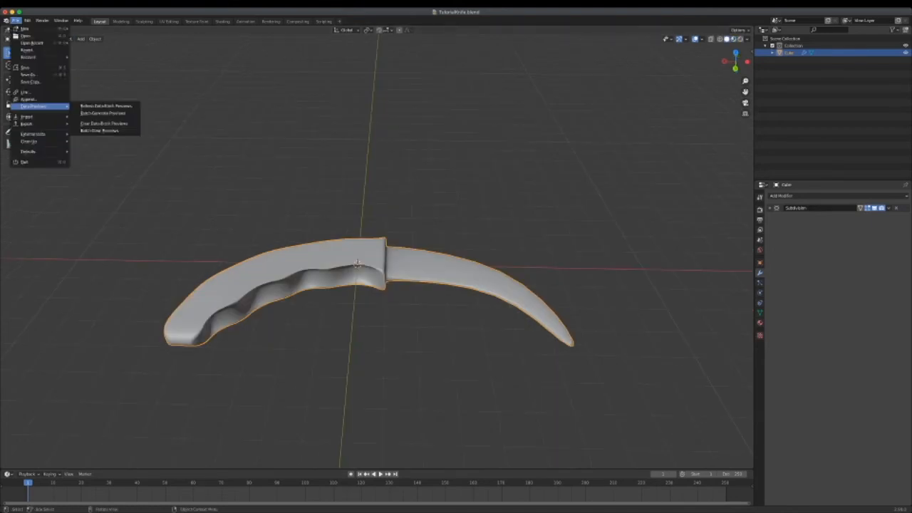
mouse_move(32, 124)
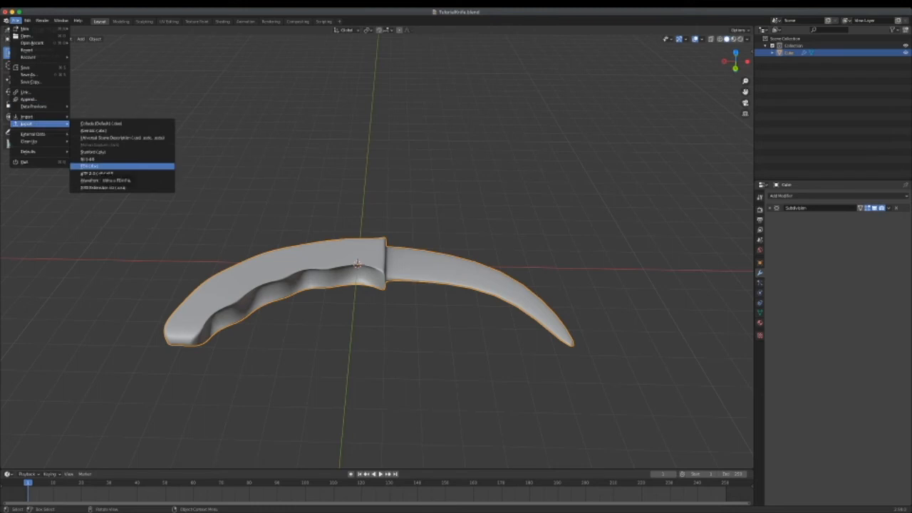
click(99, 167)
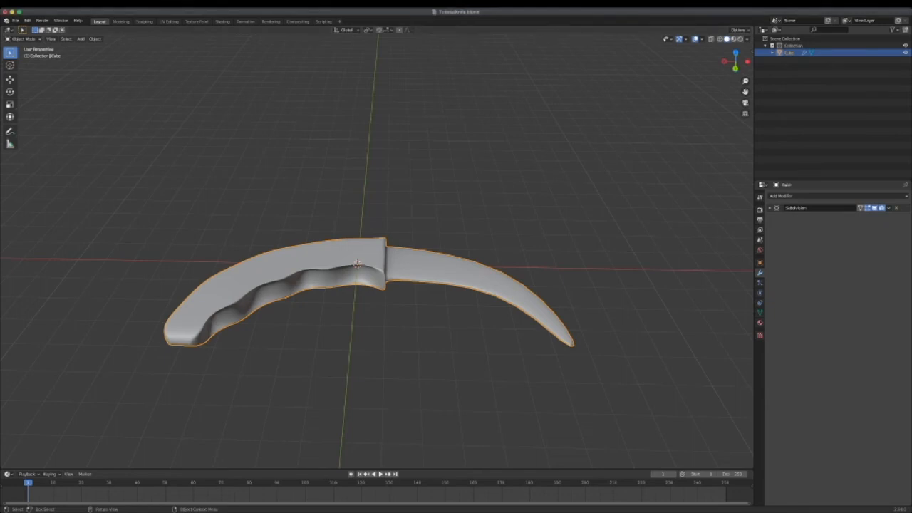
Choose Wavefront (.obj) as the export format for the knife.
click(15, 20)
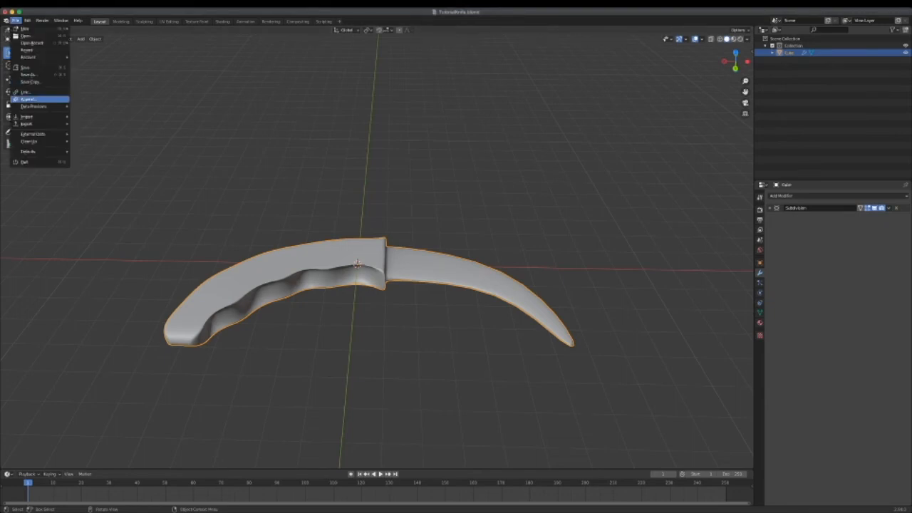
mouse_move(29, 124)
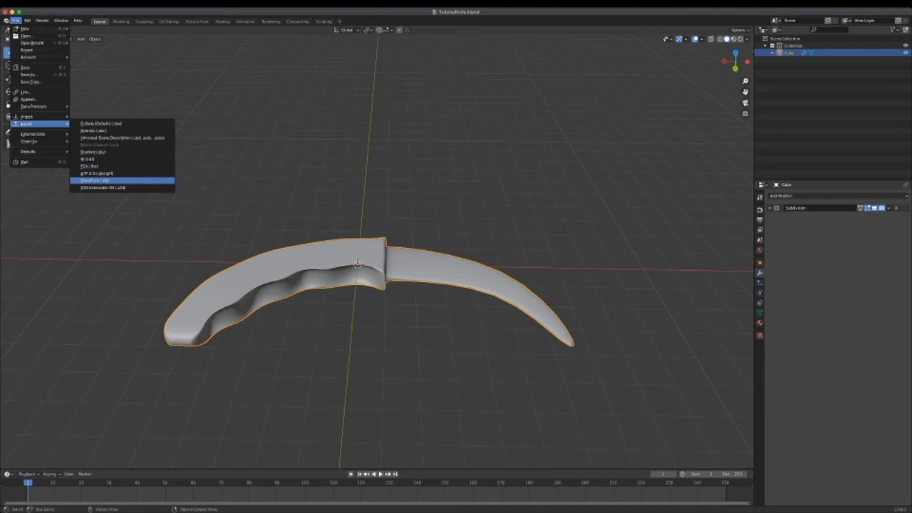
click(96, 181)
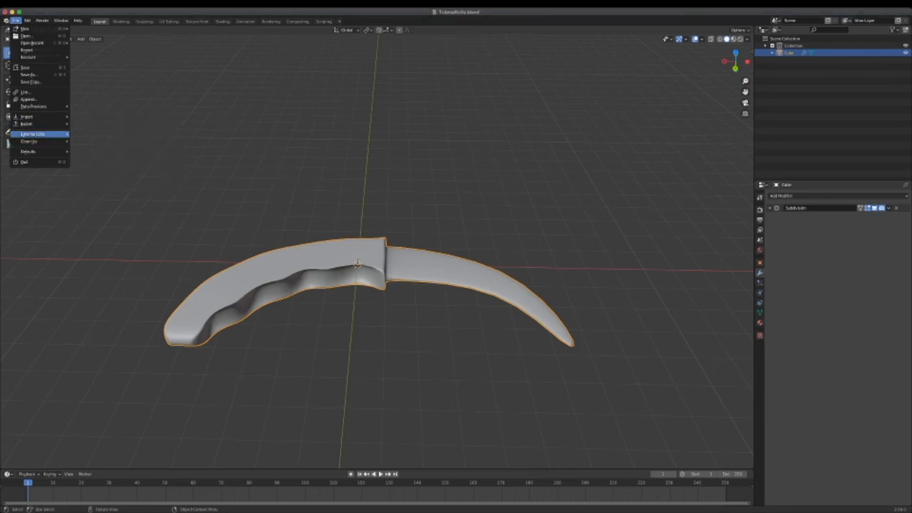
mouse_move(40, 124)
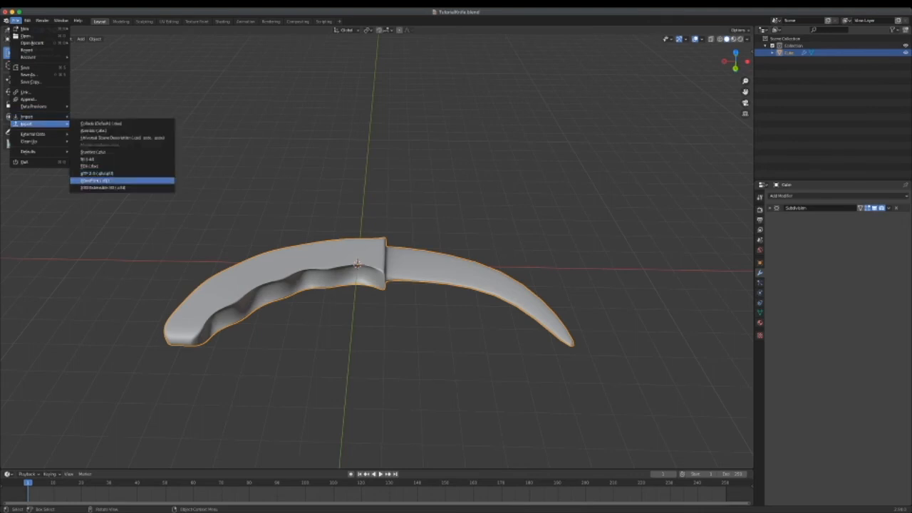
click(96, 180)
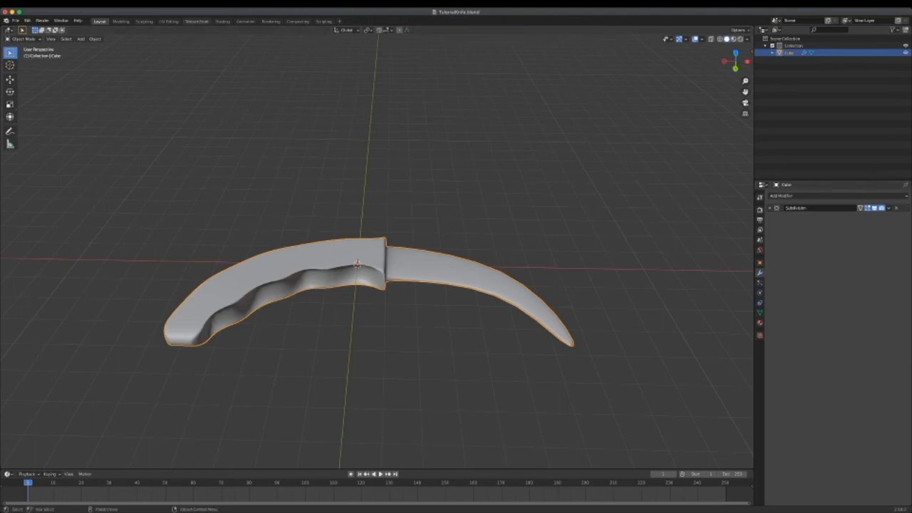
Return to the Texture Paint workspace and save the painted knife texture image.
click(197, 20)
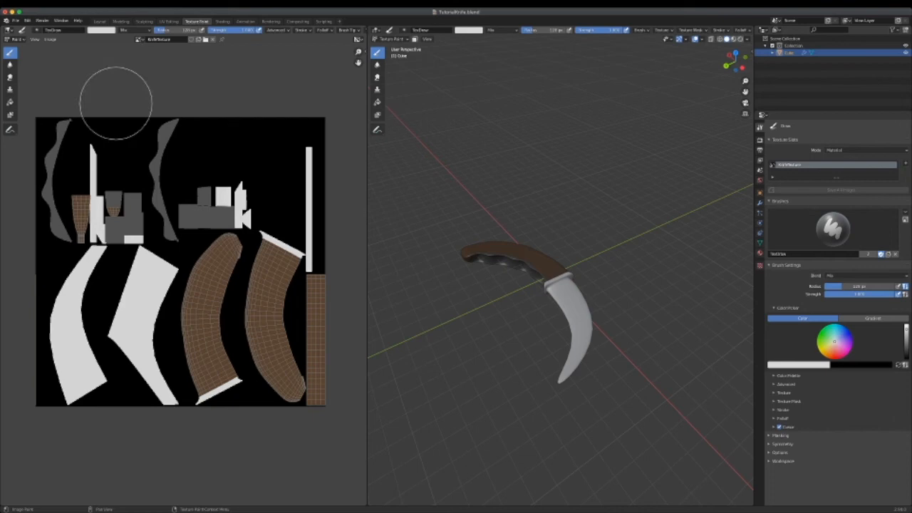
scroll(116, 101, left, 1)
click(50, 38)
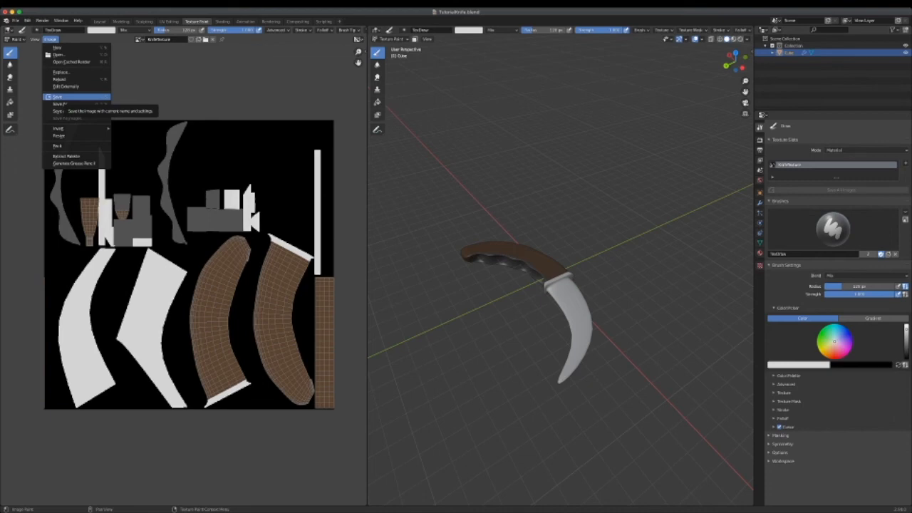
click(71, 96)
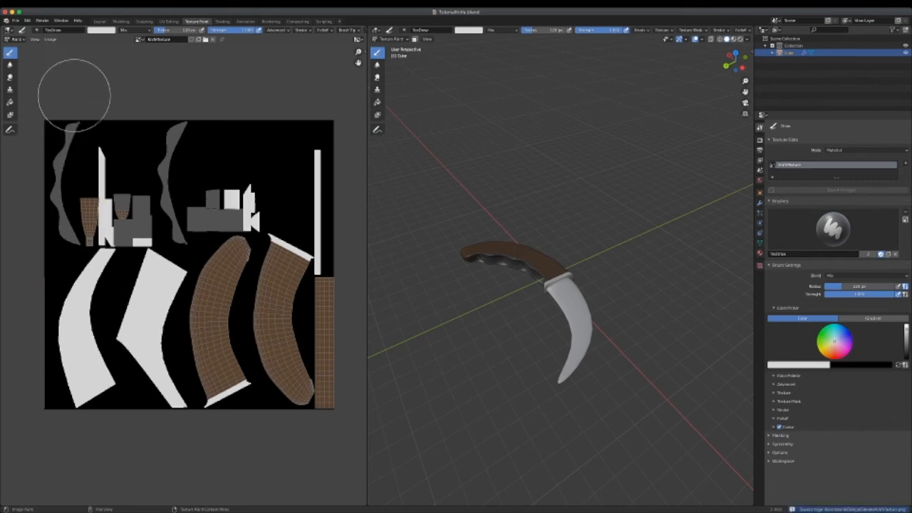
click(50, 39)
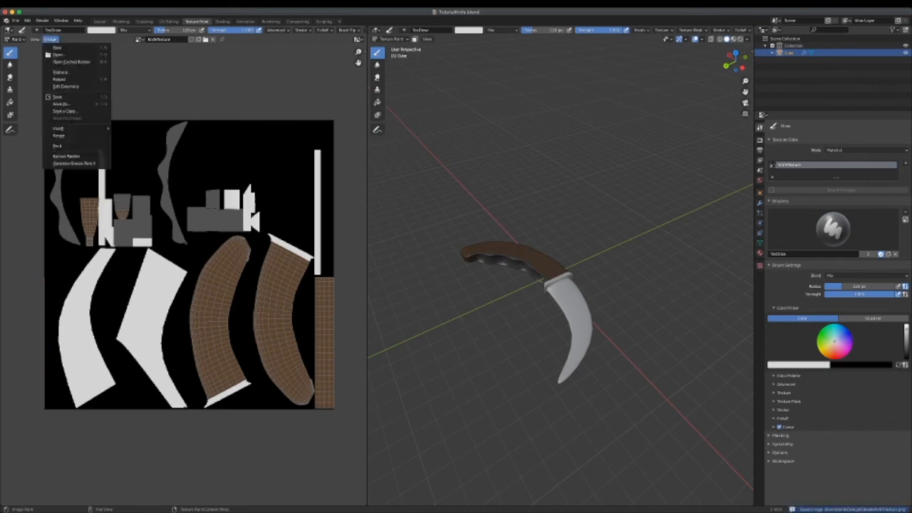
click(71, 98)
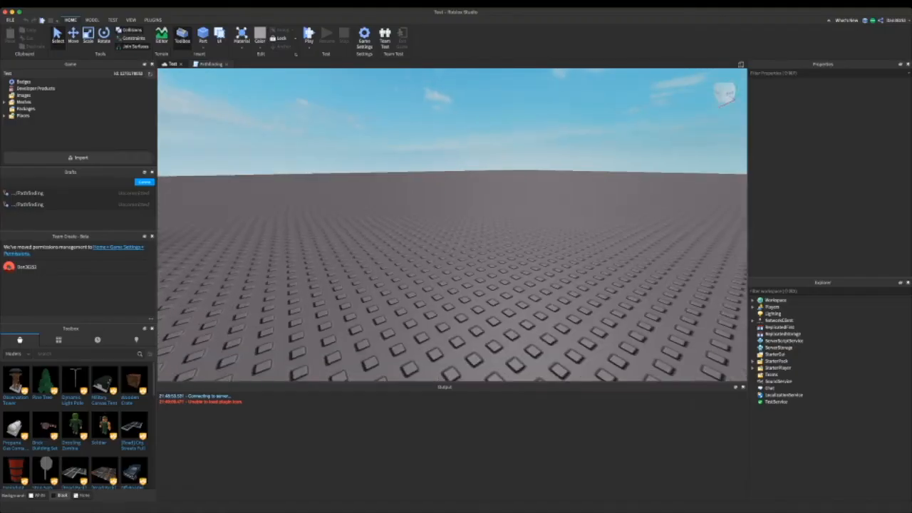
Switch to Roblox Studio, insert a MeshPart into the Workspace and select it.
mouse_move(789, 300)
click(776, 300)
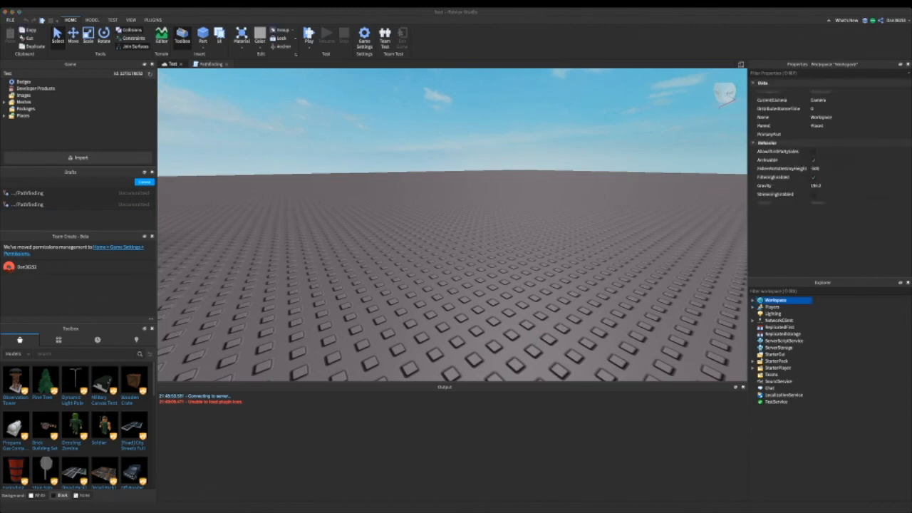
key(Return)
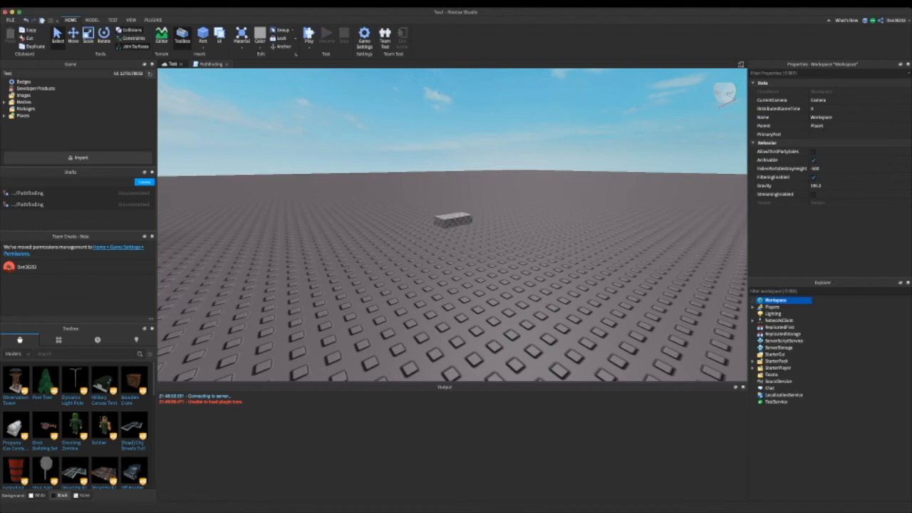
click(782, 368)
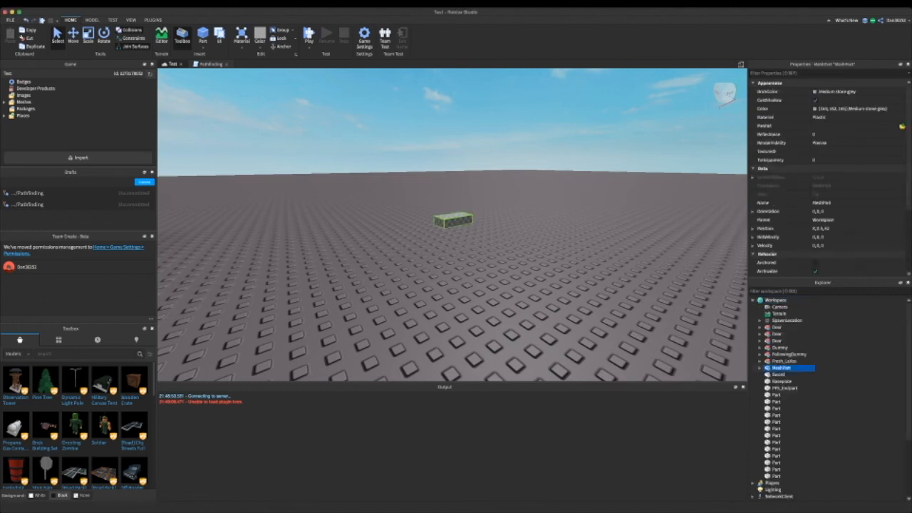
Move the MeshPart closer on the baseplate and load the exported knife model as its MeshId.
drag(454, 221, 430, 276)
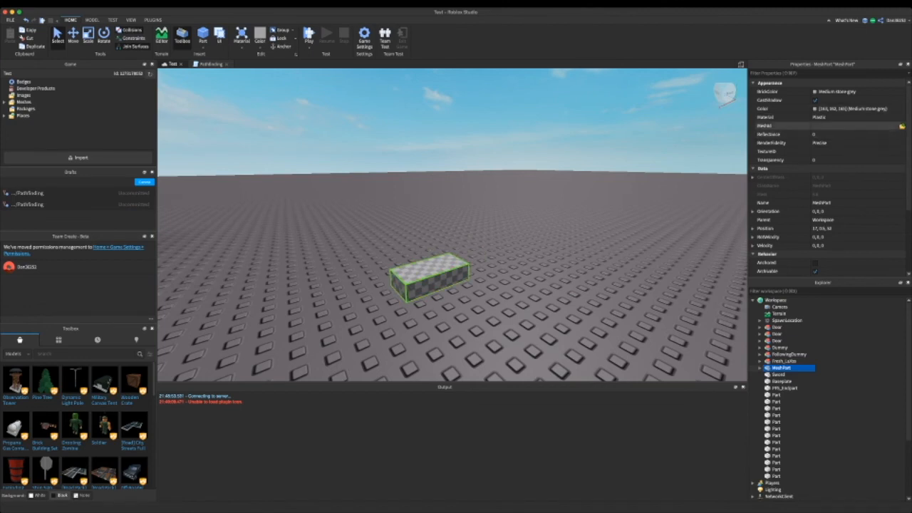
click(776, 127)
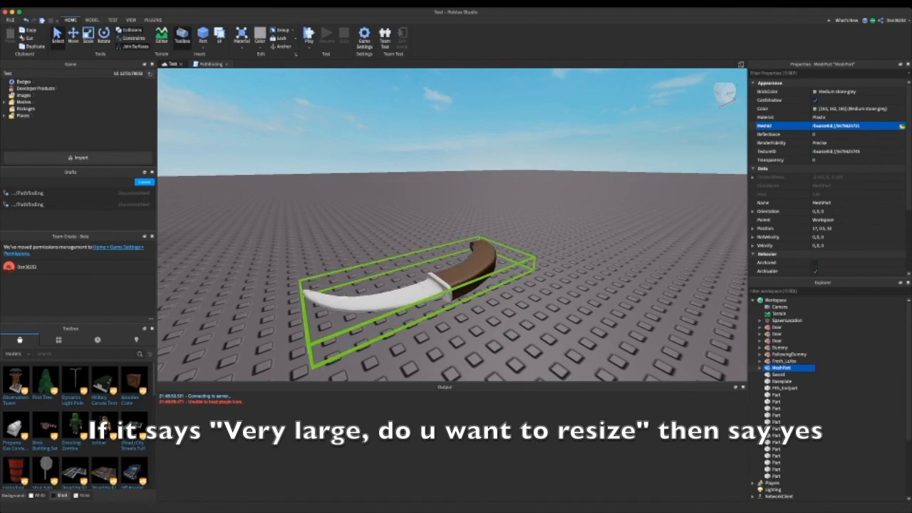
Examine the imported knife mesh and its texture from several sides and distances.
key(e)
key(d)
key(a)
key(q)
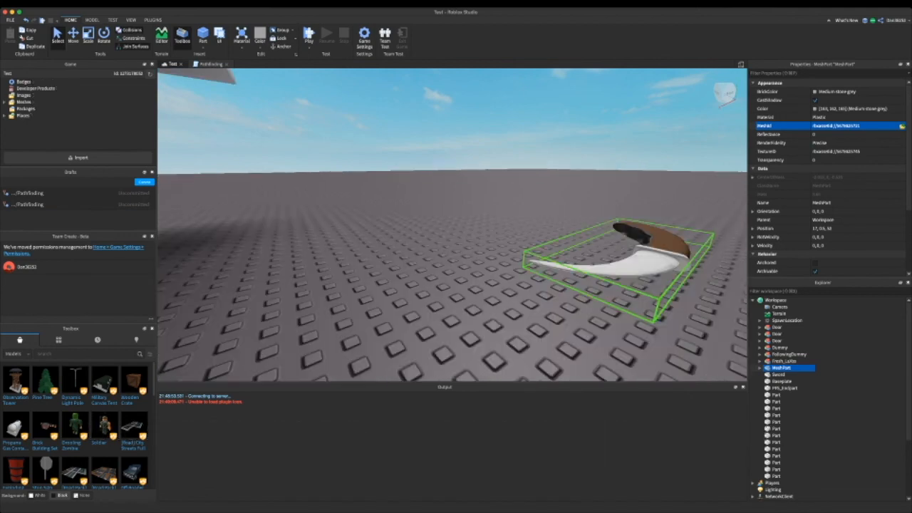
key(d)
key(w)
right_drag(452, 235, 595, 271)
key(s)
key(w)
key(a)
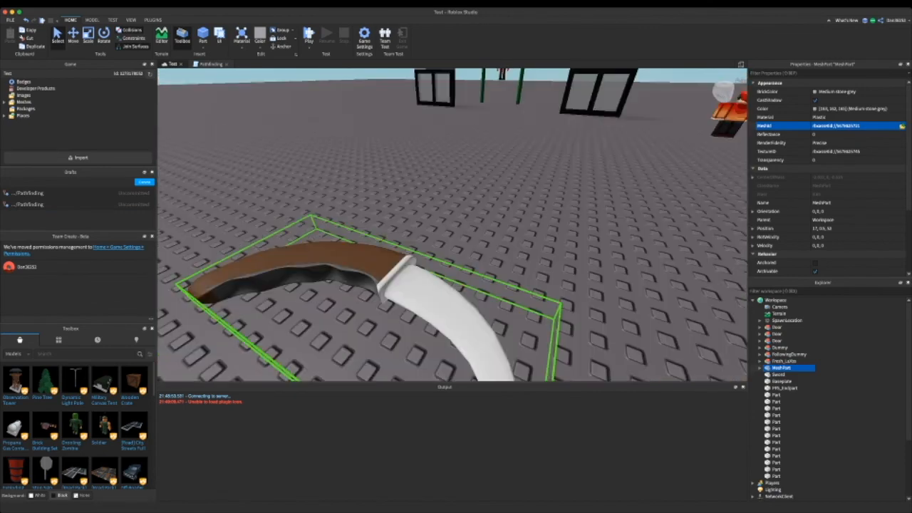
key(w)
right_drag(453, 225, 456, 267)
key(d)
key(s)
key(a)
key(w)
key(d)
key(w)
key(s)
mouse_move(453, 224)
right_down()
mouse_move(432, 189)
mouse_move(453, 218)
right_up()
key(w)
key(s)
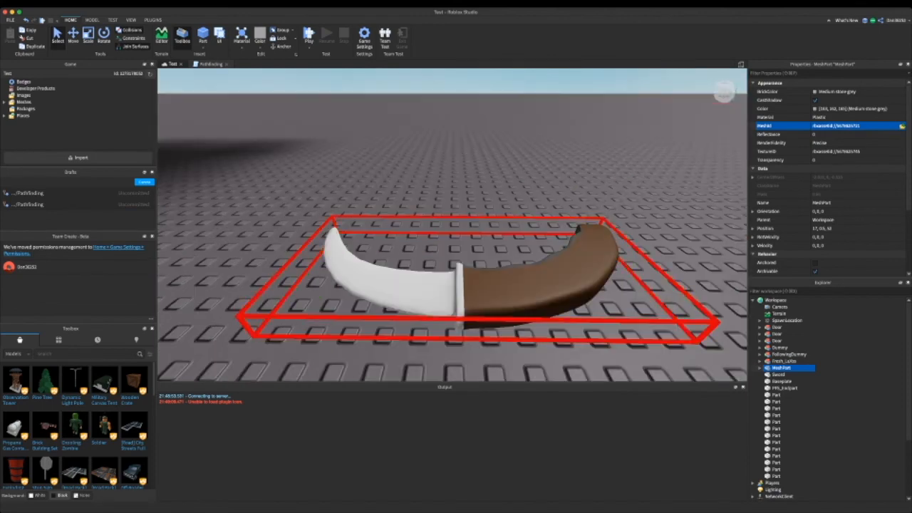
Clear the knife MeshPart's TextureID.
click(791, 151)
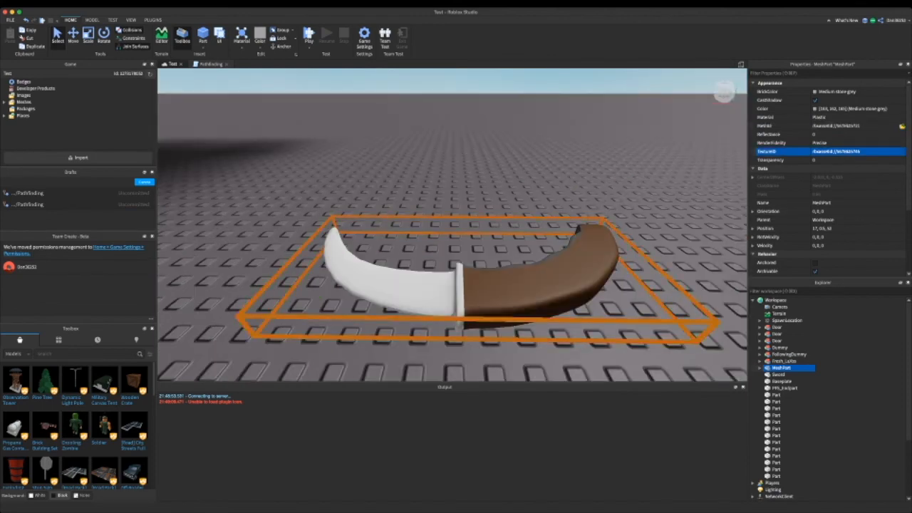
key(BackSpace)
key(Return)
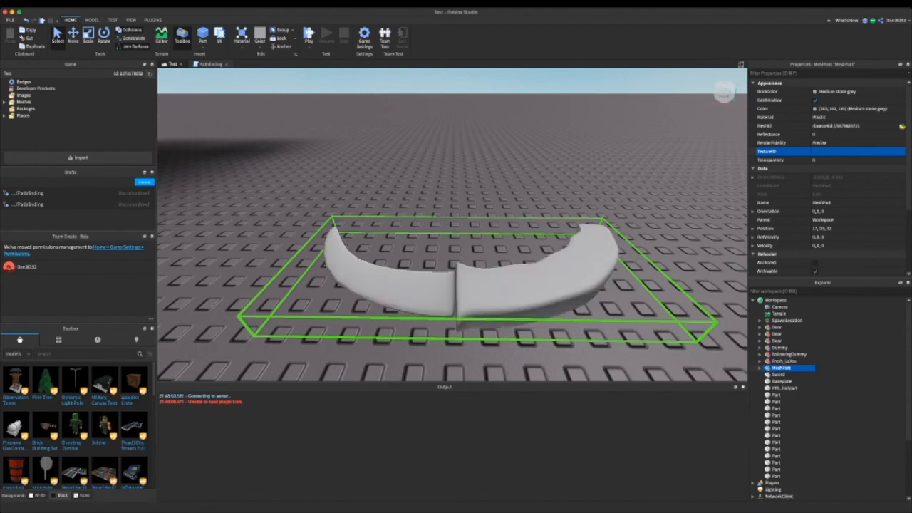
click(541, 171)
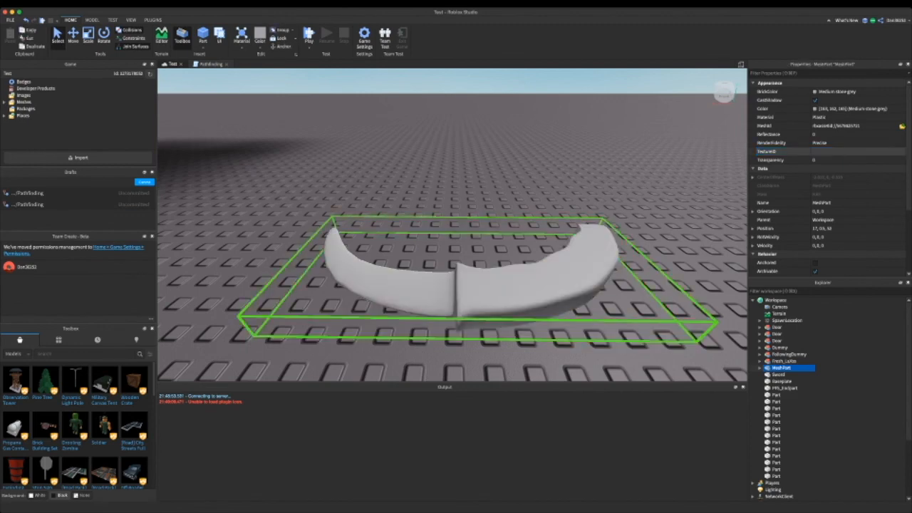
Set the knife MeshPart's TextureID to the KnifeTexture image and focus on the knife.
click(777, 151)
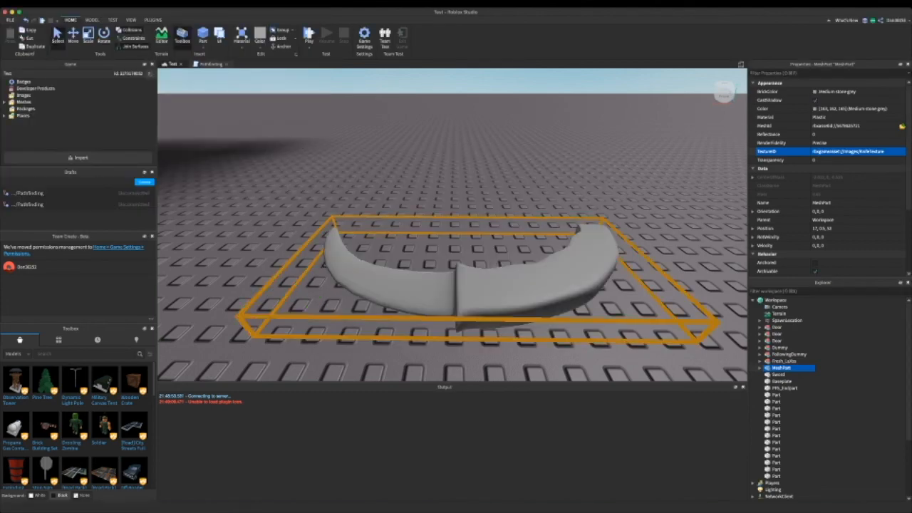
key(a)
key(d)
key(a)
key(f)
mouse_move(428, 221)
right_down()
mouse_move(570, 263)
mouse_move(491, 221)
mouse_move(427, 222)
right_up()
Set the Move snapping to 0 studs and scale the knife MeshPart down to a much smaller size.
key(super+3)
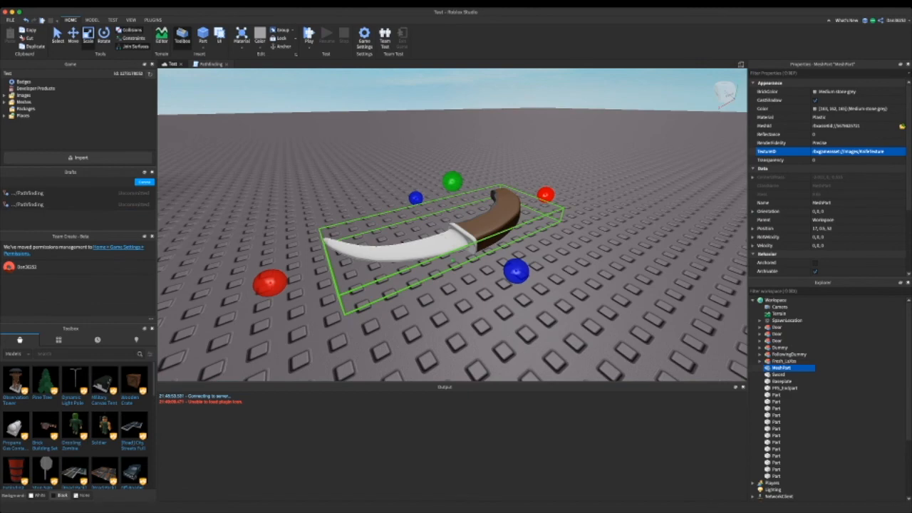
click(92, 19)
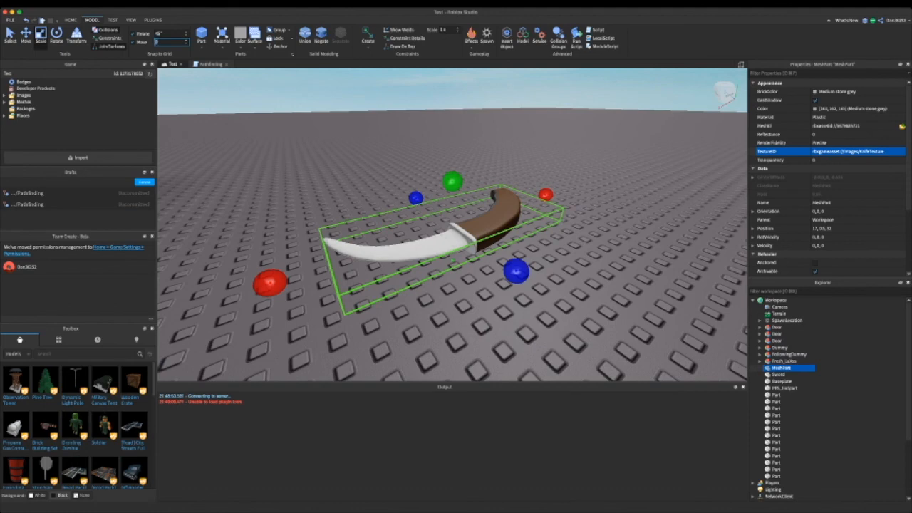
click(420, 306)
click(462, 236)
click(10, 34)
click(40, 34)
drag(546, 194, 403, 240)
Examine the scaled-down, textured knife up close from all around.
right_drag(403, 240, 299, 214)
scroll(403, 240, up, 1)
key(f)
right_drag(402, 240, 520, 276)
scroll(452, 224, down, 5)
scroll(453, 224, up, 5)
right_drag(453, 224, 363, 210)
right_drag(453, 224, 232, 214)
right_drag(453, 224, 606, 267)
right_drag(452, 295, 705, 306)
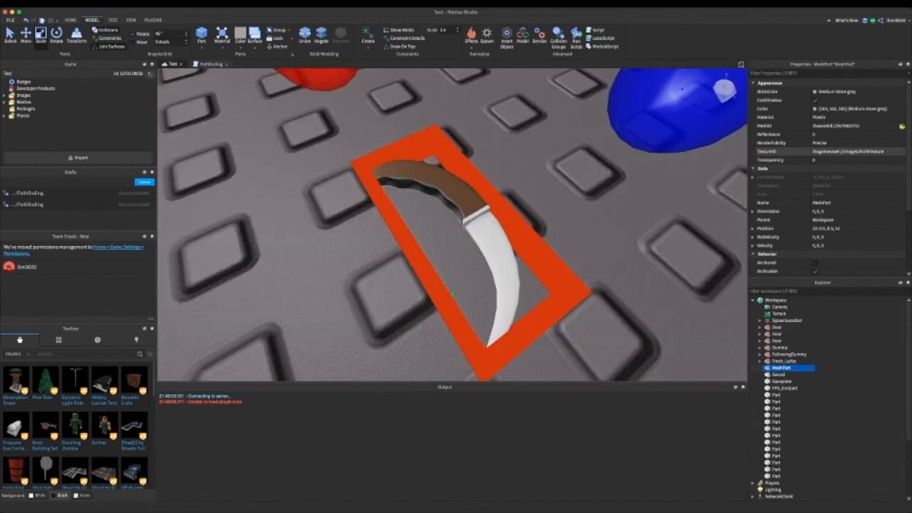
right_drag(452, 294, 468, 327)
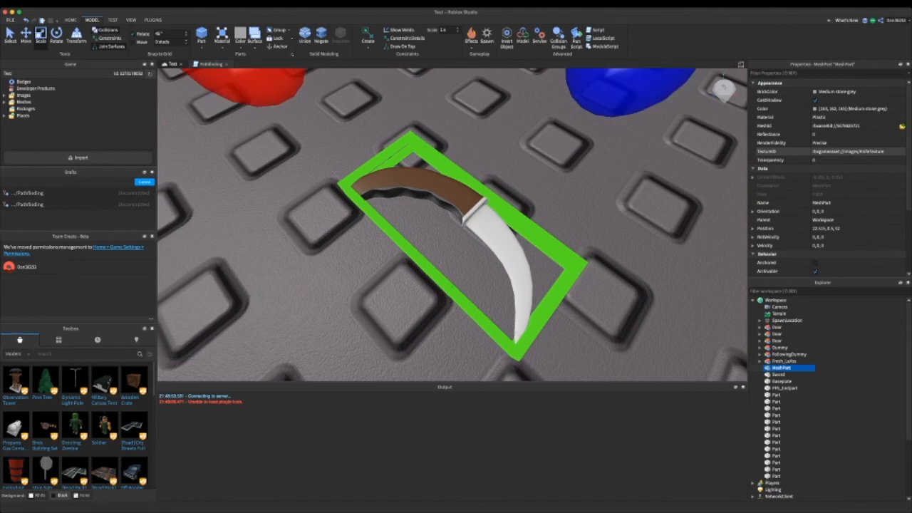
right_drag(453, 224, 613, 207)
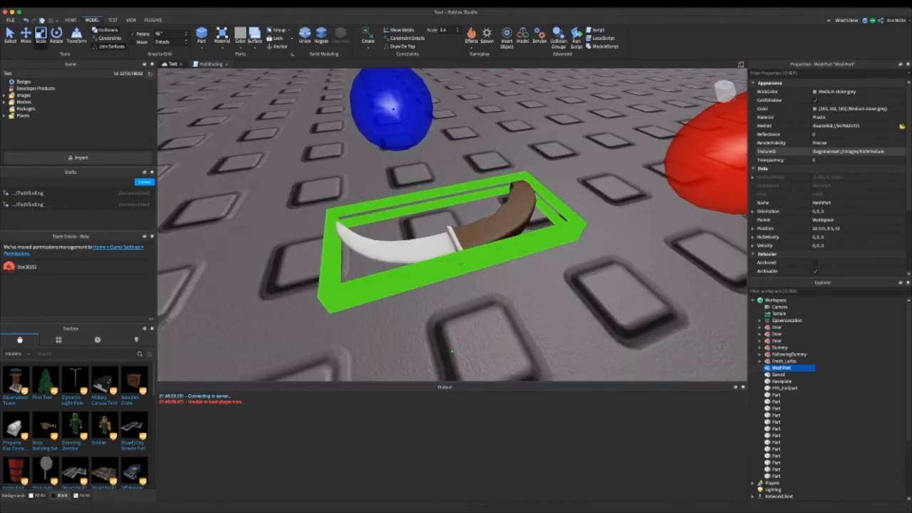
right_drag(513, 214, 270, 224)
right_drag(452, 242, 556, 242)
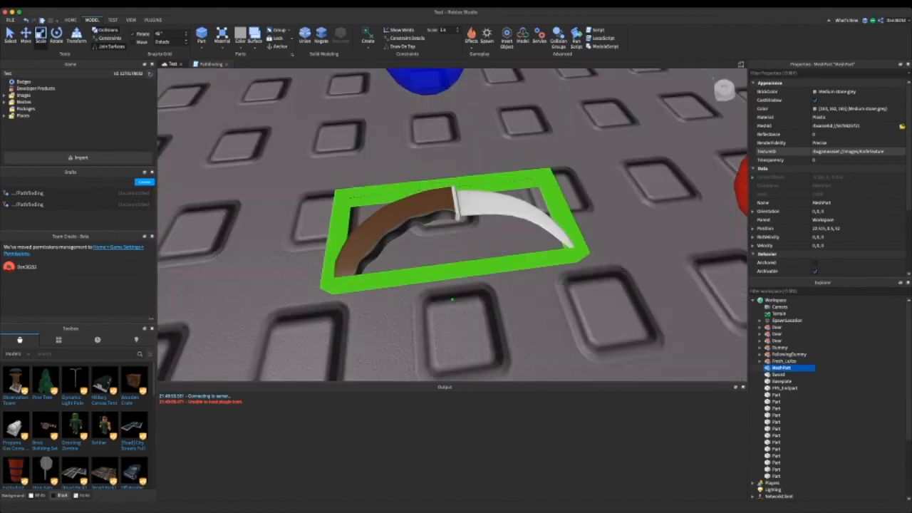
right_drag(453, 242, 474, 206)
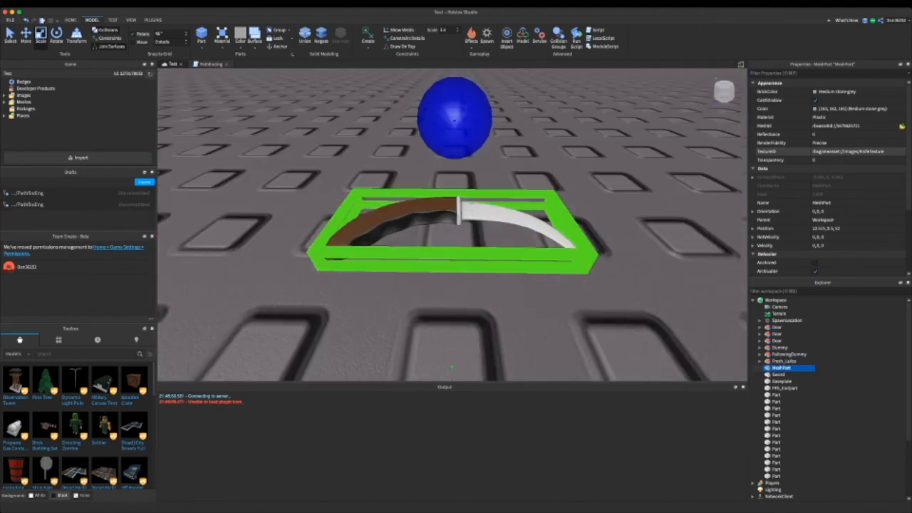